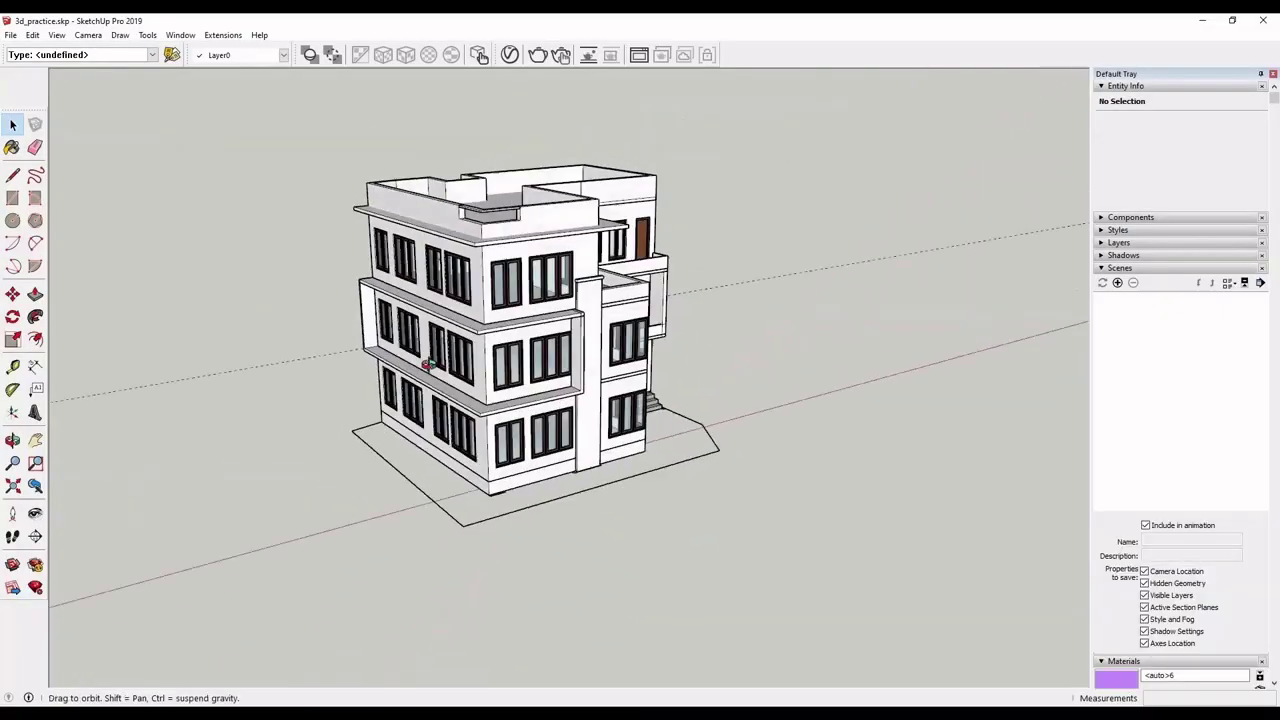
Bring a spiral staircase from the 3D Warehouse onto the upper terrace and scale it uniformly by about 1.04
left_click_drag(420, 350, 344, 357)
middle_click_drag(344, 357, 450, 375)
middle_click_drag(610, 428, 700, 392)
left_click(180, 35)
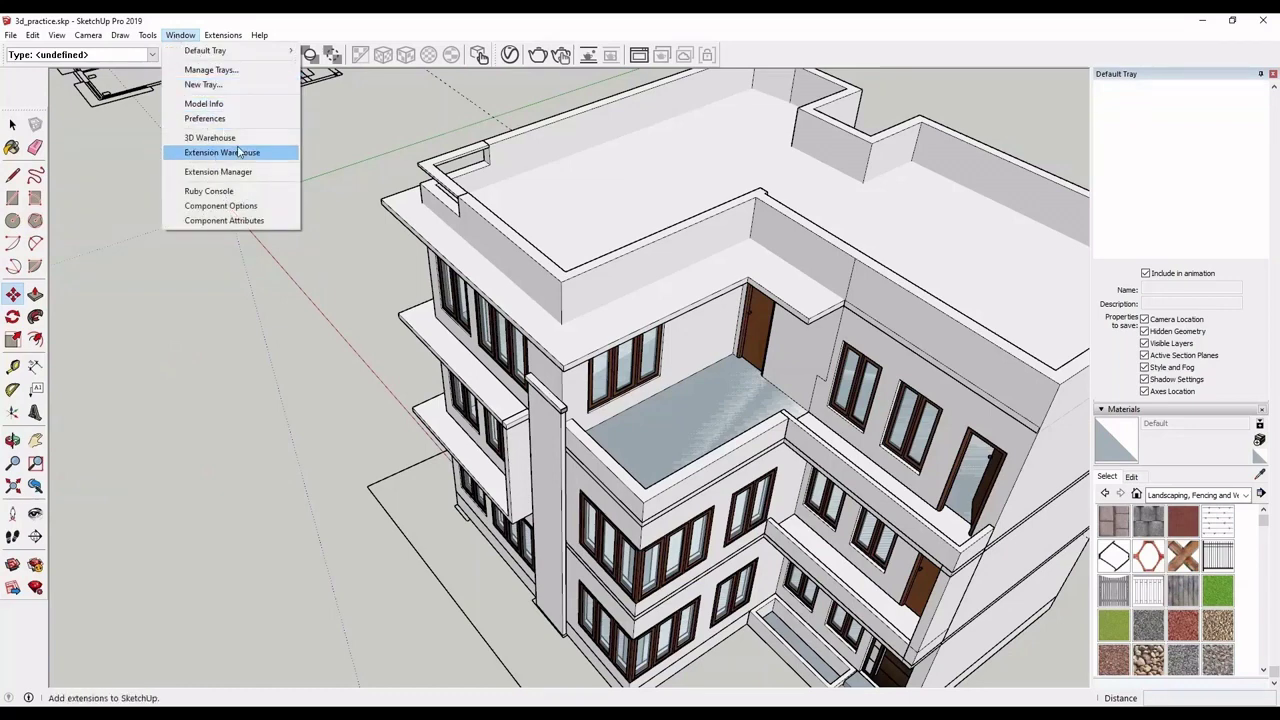
left_click(212, 137)
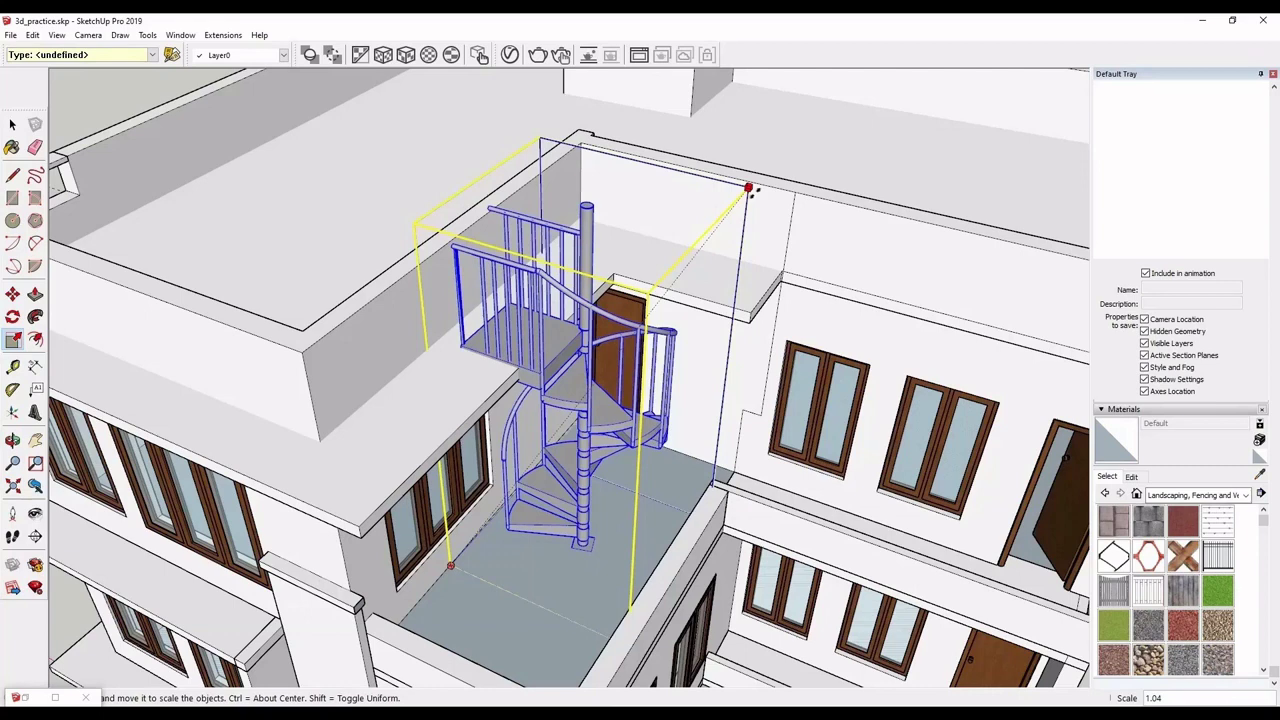
left_click_drag(751, 189, 748, 191)
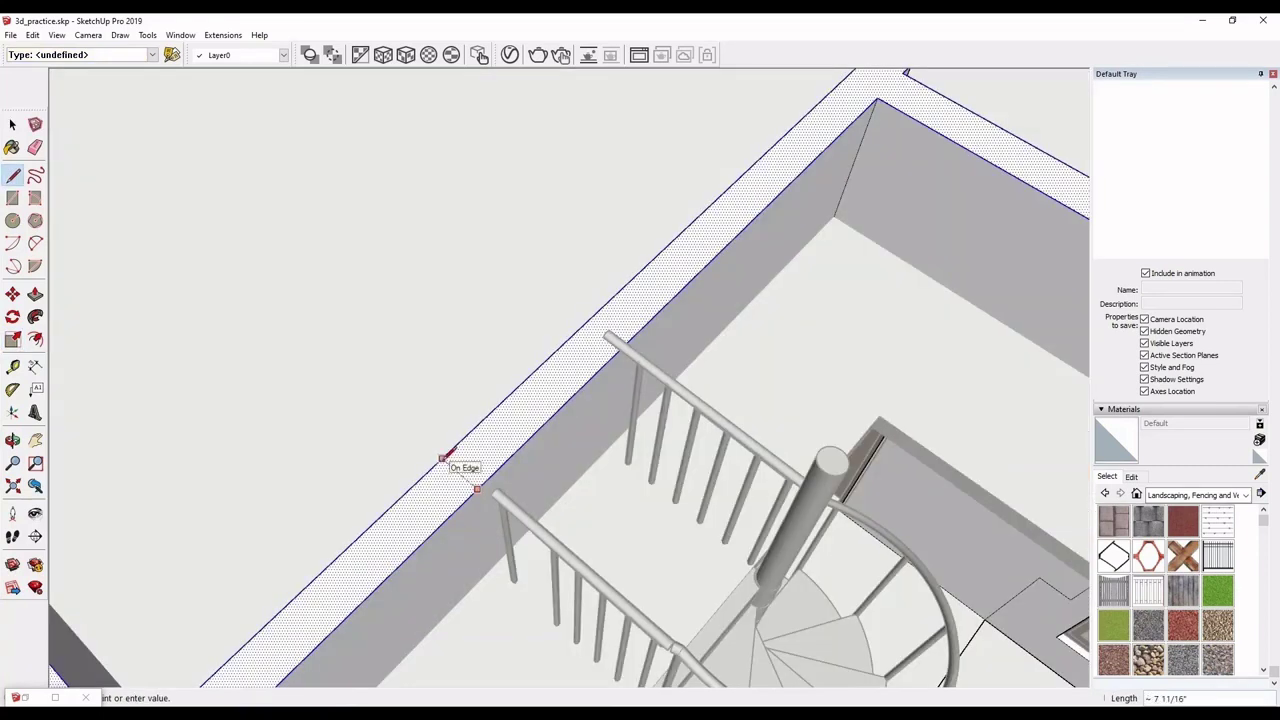
Mark off the parapet top between the staircase landing's handrails with two lines and push that section down as an opening
left_click(441, 459)
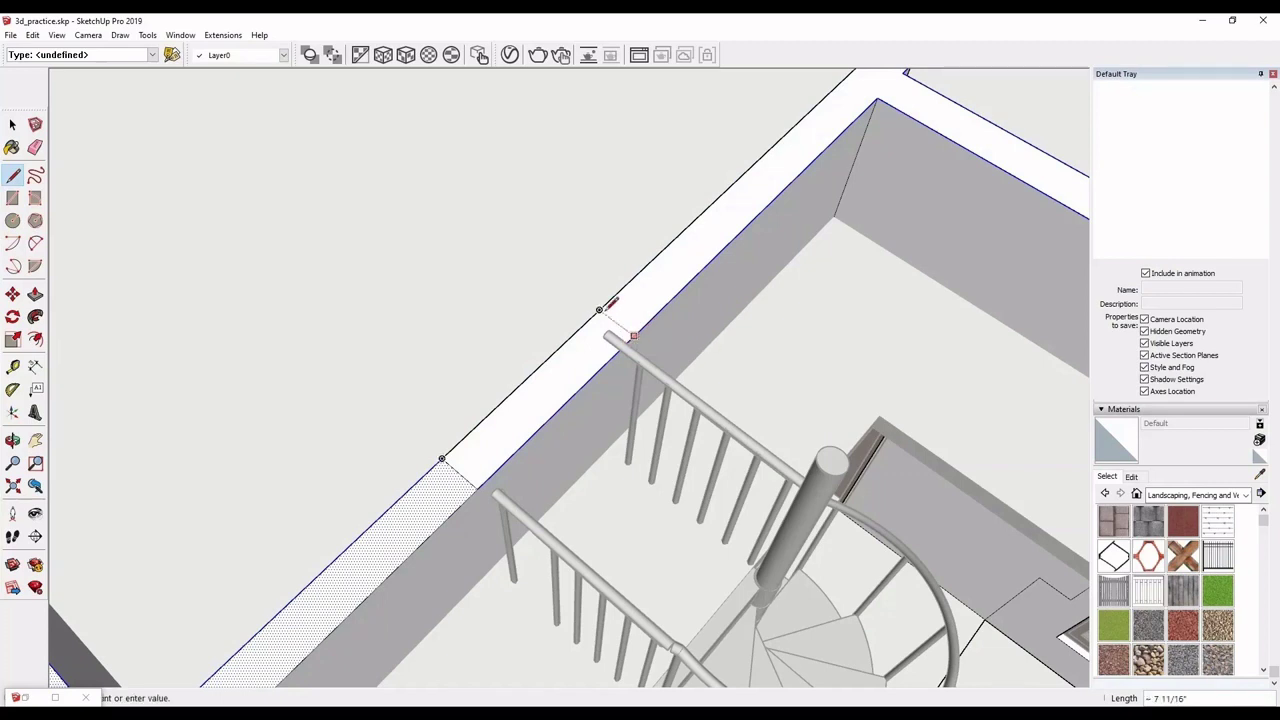
left_click(35, 294)
left_click(518, 415)
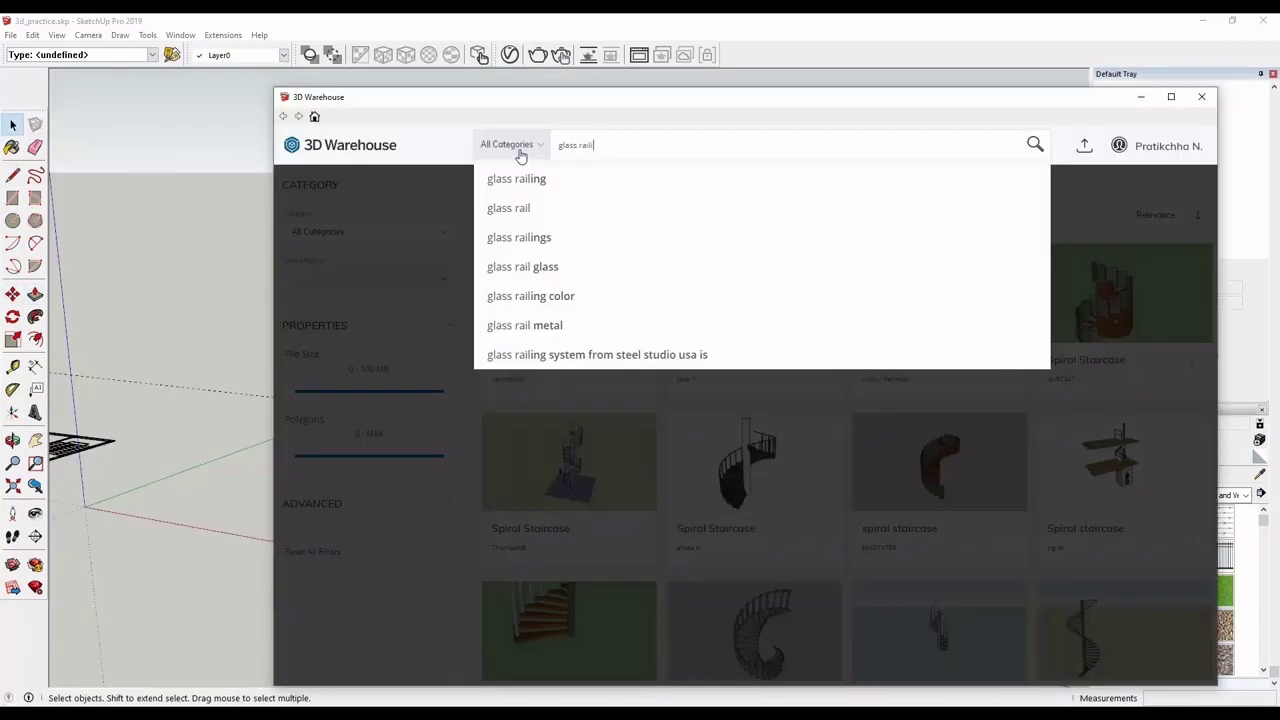
Search the 3D Warehouse for "glass railing" and load a glass railing model into the scene
type("ing")
key("Return")
scroll(990, 537, "down", 4)
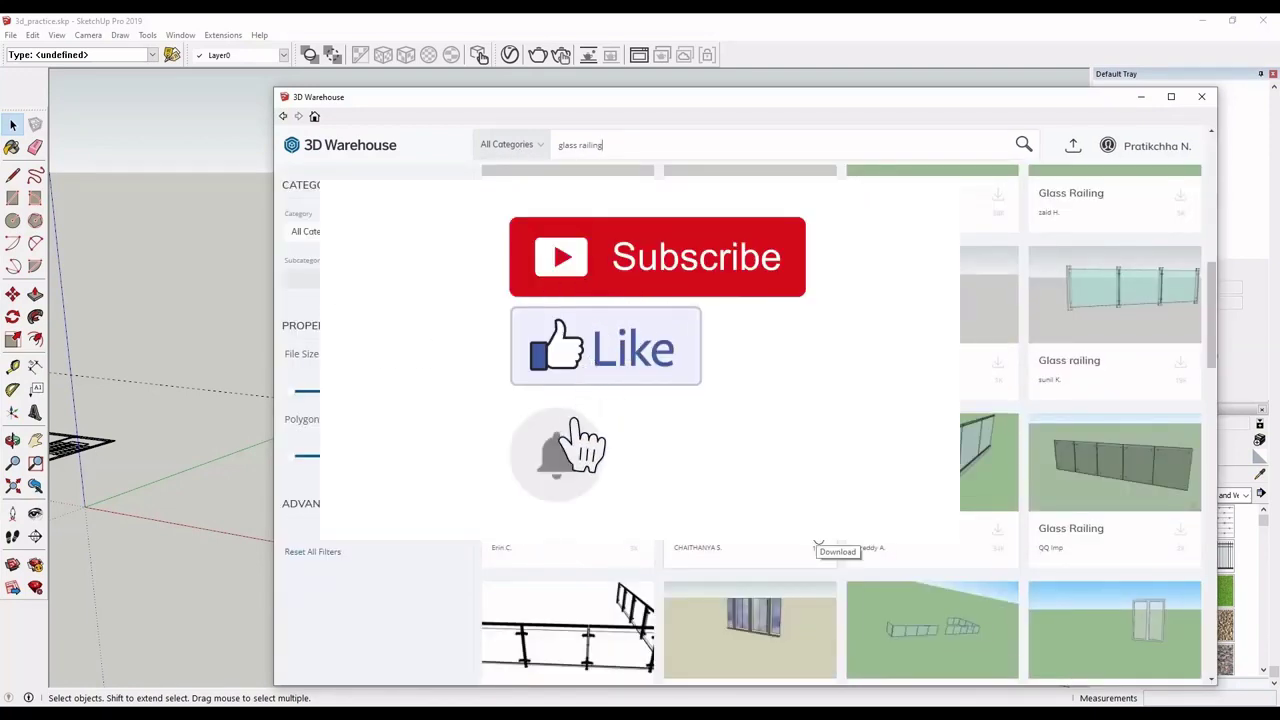
left_click(705, 425)
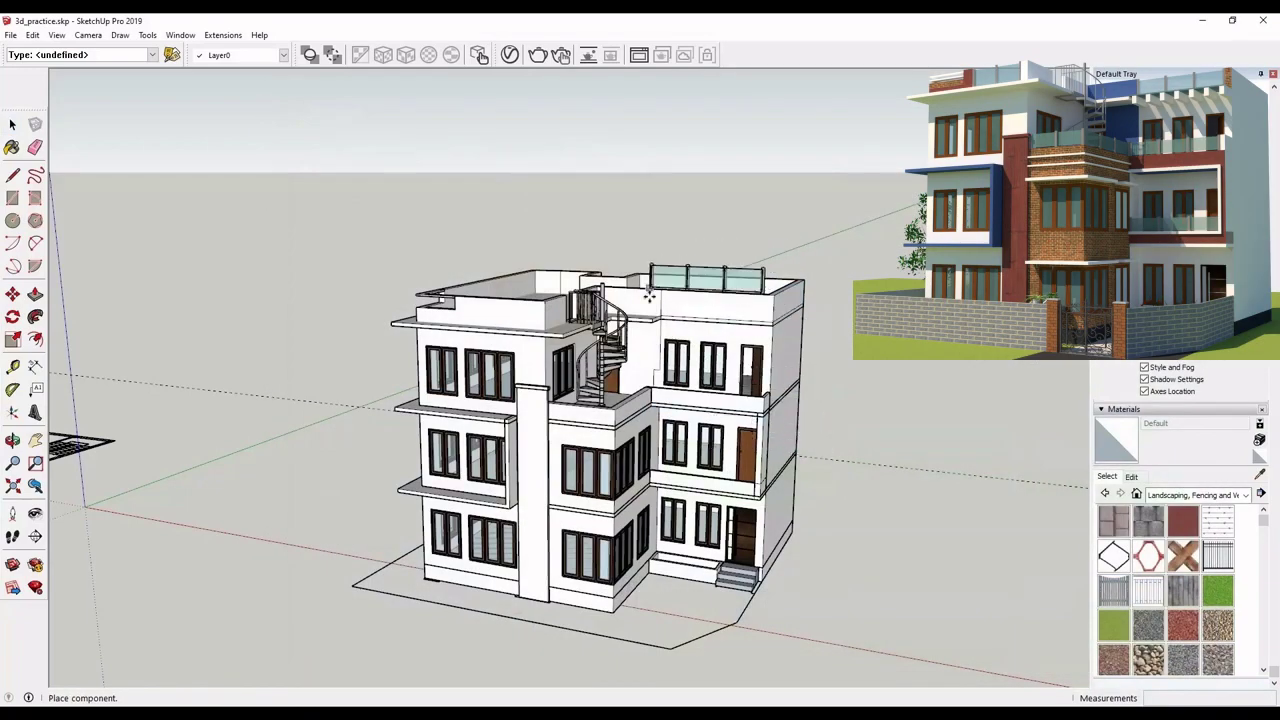
Place the glass railing on the front balcony parapet and scale its height to about 0.70
scroll(657, 393, "up", 4)
scroll(657, 393, "up", 8)
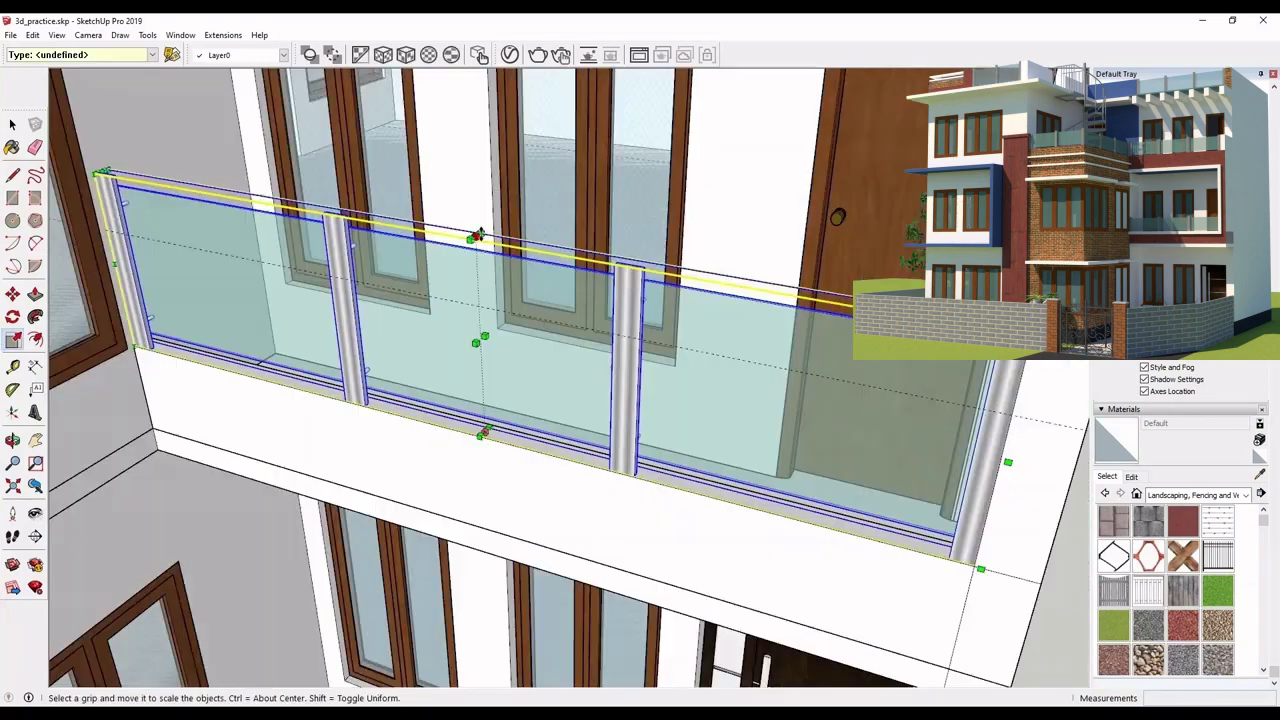
left_click_drag(474, 237, 478, 300)
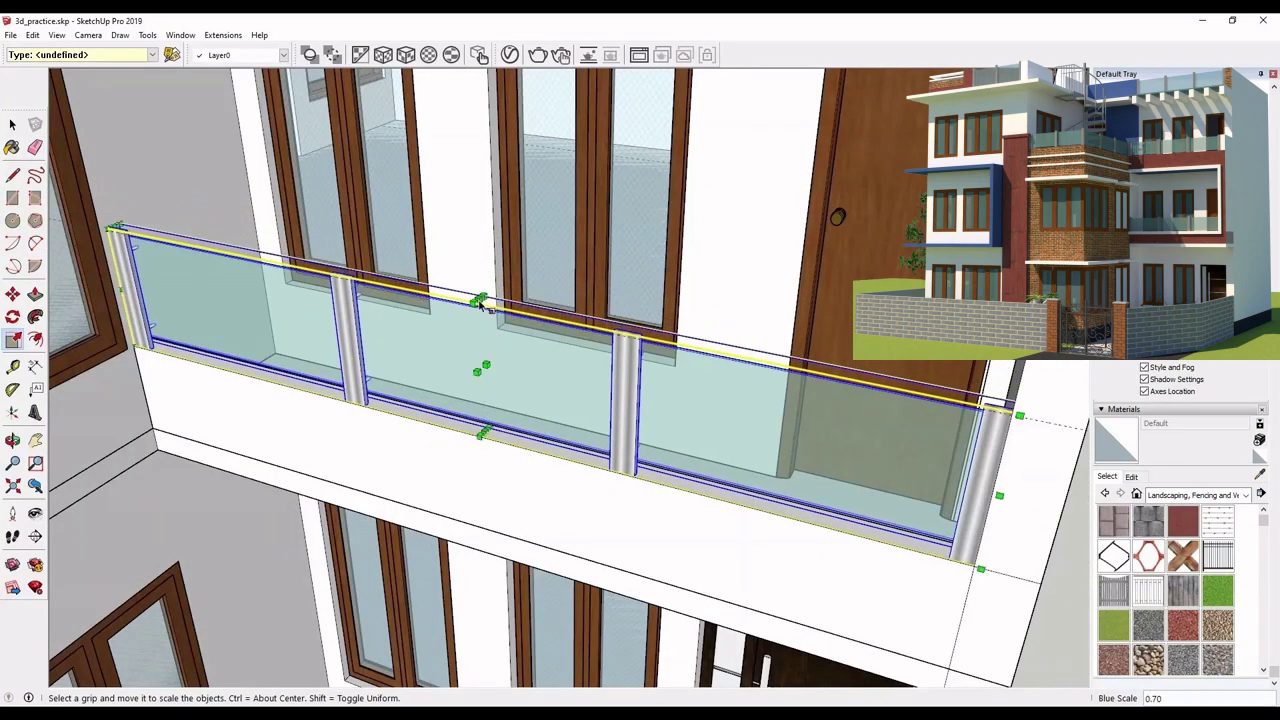
scroll(480, 304, "down", 5)
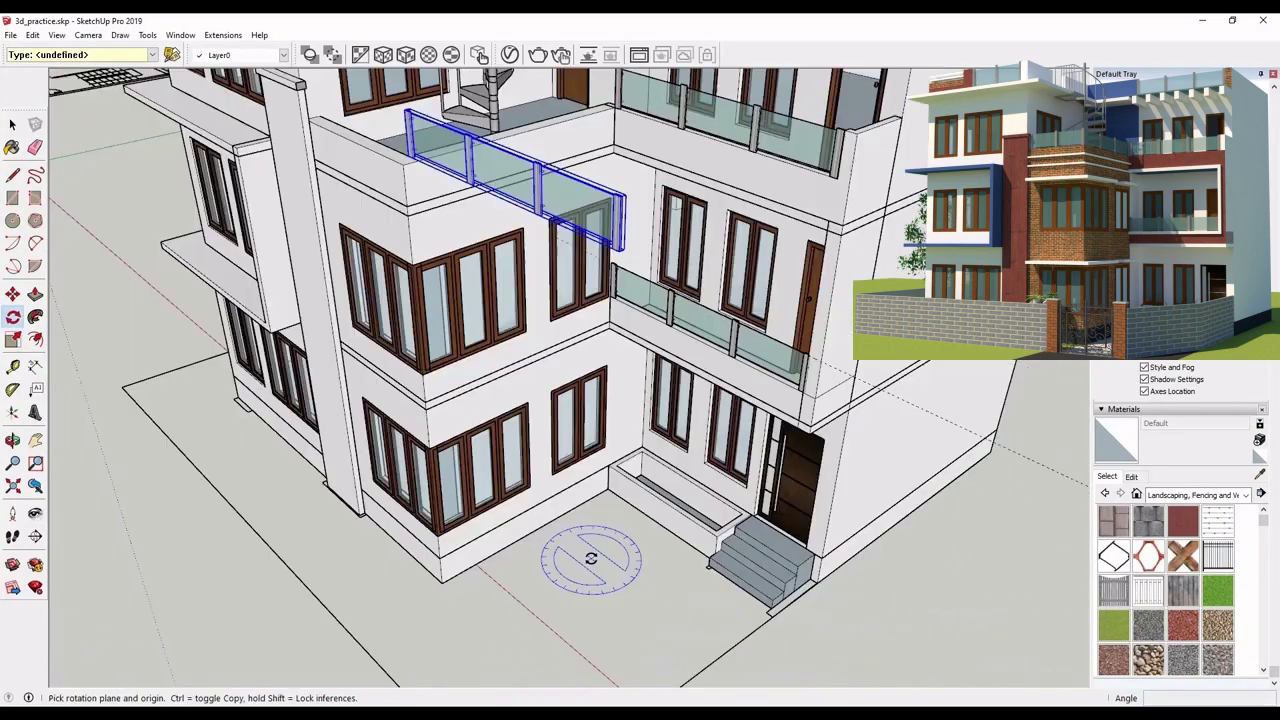
Rotate the spare glass railing 90 degrees horizontally so it runs parallel to the terrace's side edge
left_click(591, 559)
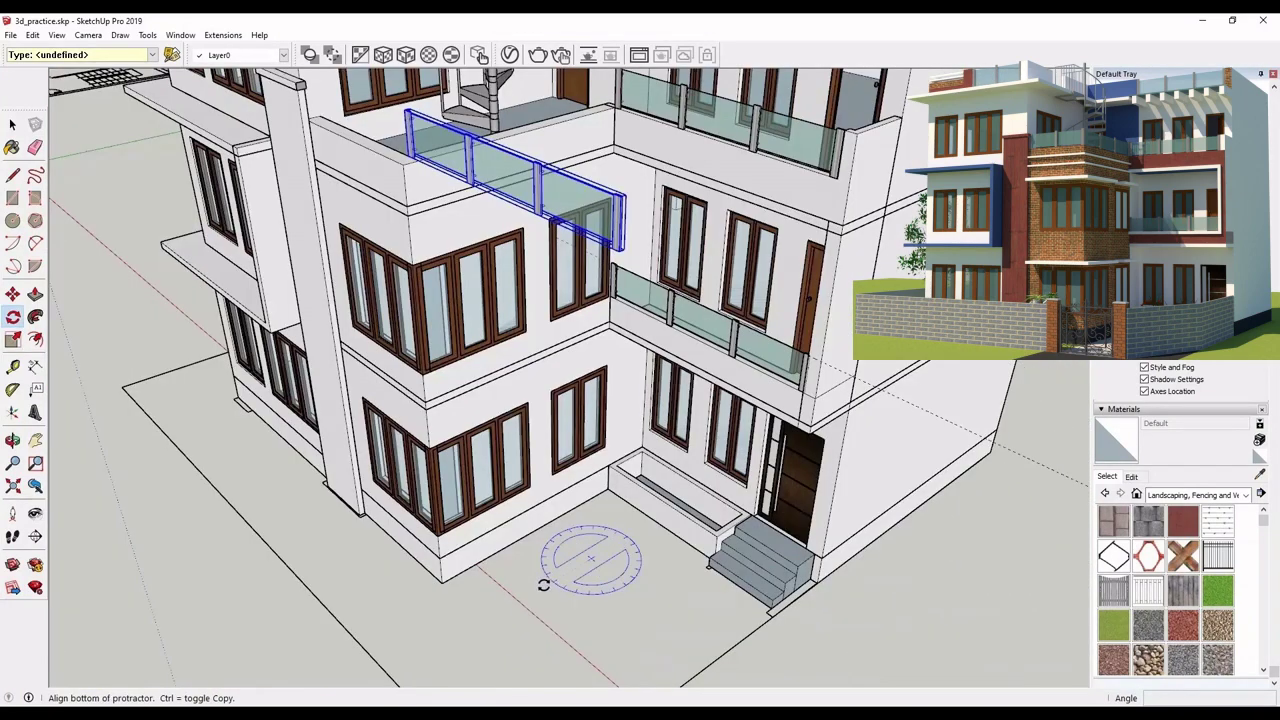
left_click(543, 586)
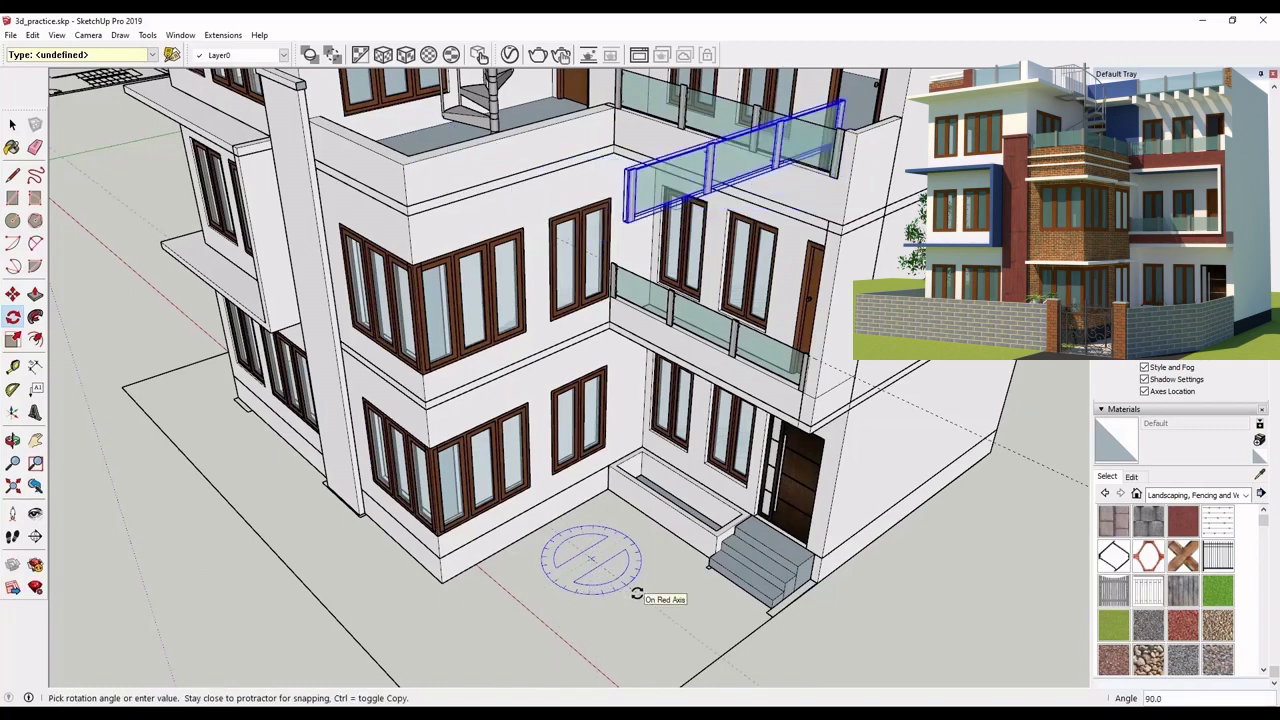
left_click(637, 593)
Move the rotated glass railing onto the side parapet of the staircase terrace
left_click(12, 293)
left_click(713, 145)
middle_click_drag(713, 145, 815, 285)
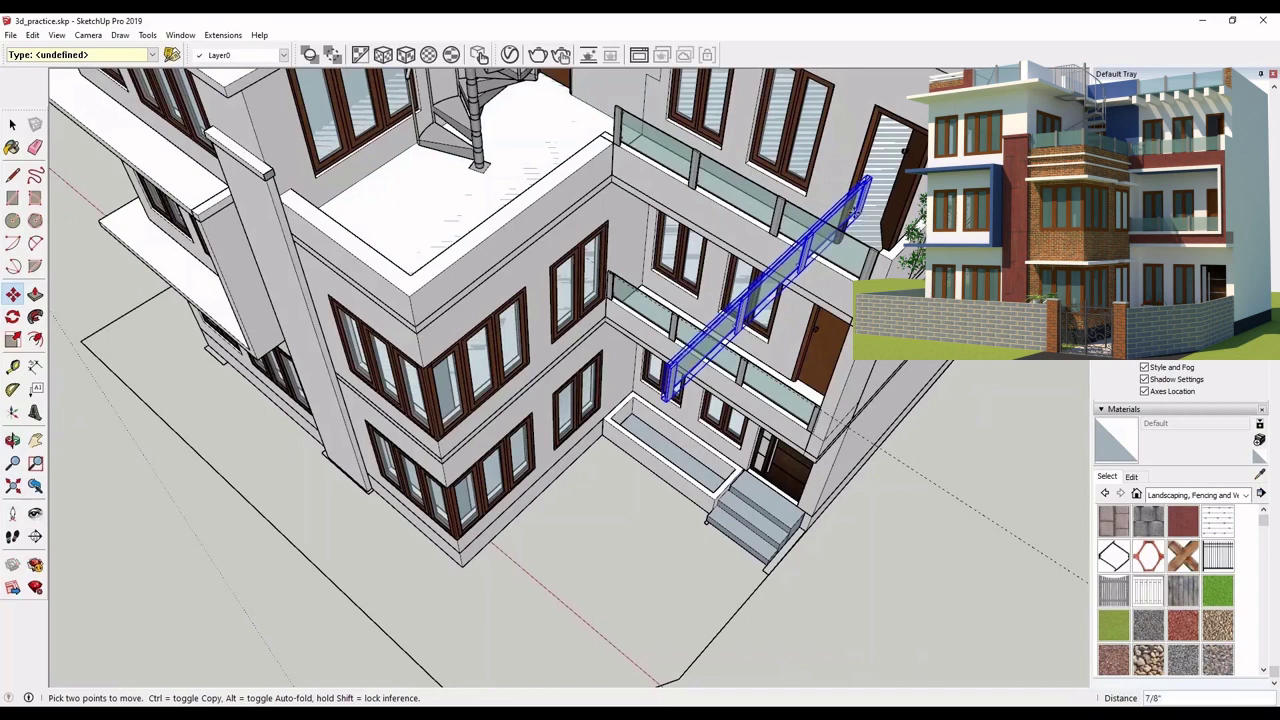
scroll(595, 125, "up", 6)
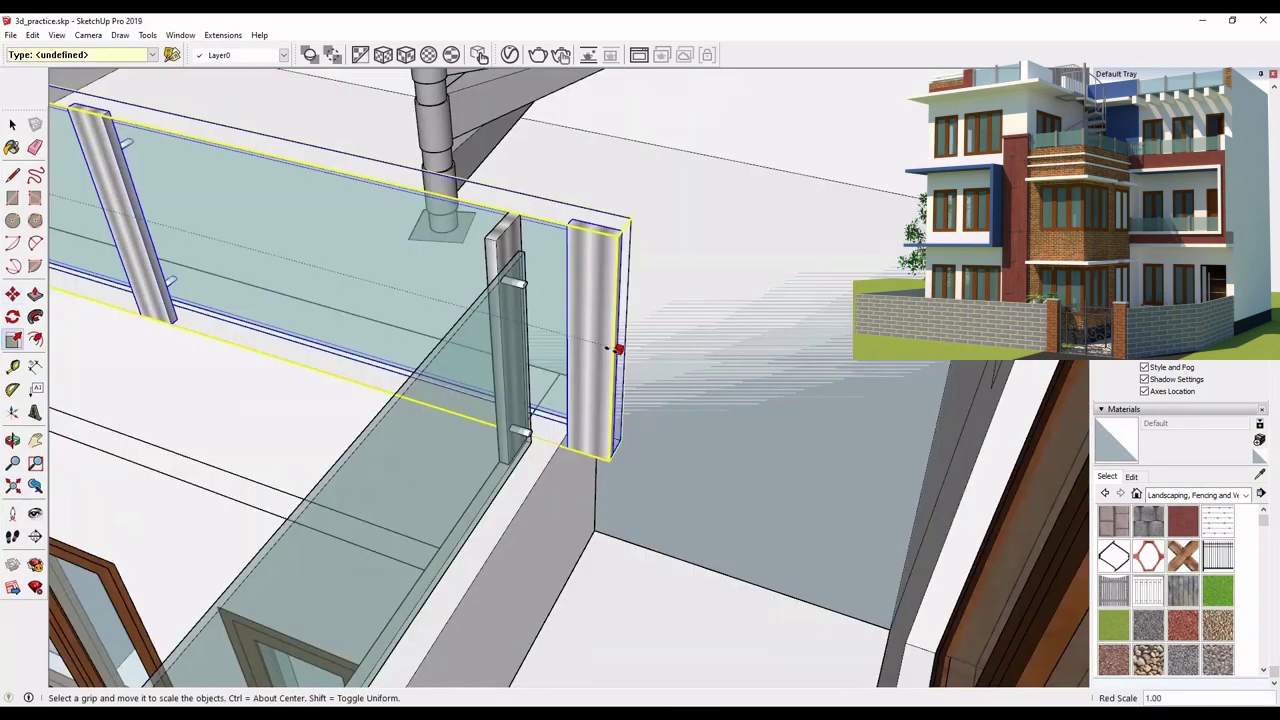
Scale the terrace's front glass railing lengthwise so it ends at the corner post of the side railing
left_click_drag(616, 348, 545, 340)
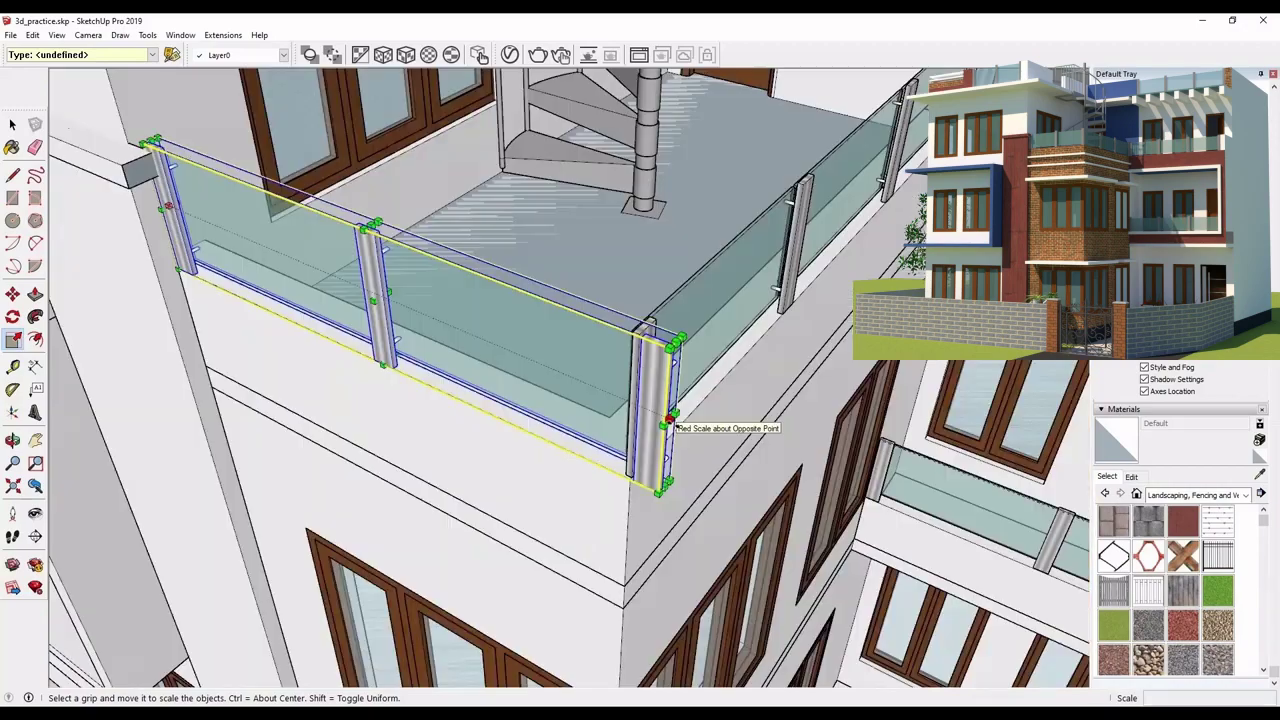
mouse_move(671, 418)
left_mouse_down()
mouse_move(635, 403)
mouse_move(650, 410)
left_mouse_up()
scroll(650, 410, "down", 10)
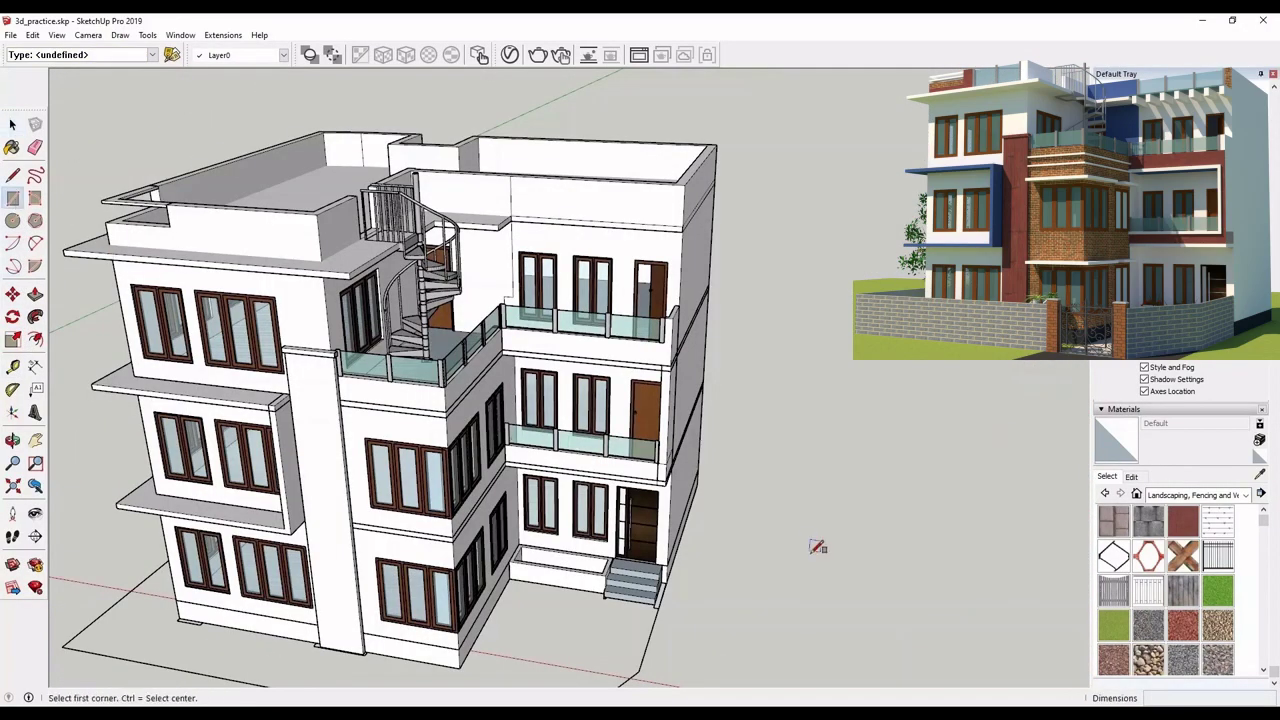
Model a small block with a base of about 8 by 12 inches on the ground beside the house and group it
left_click(766, 568)
scroll(778, 562, "up", 2)
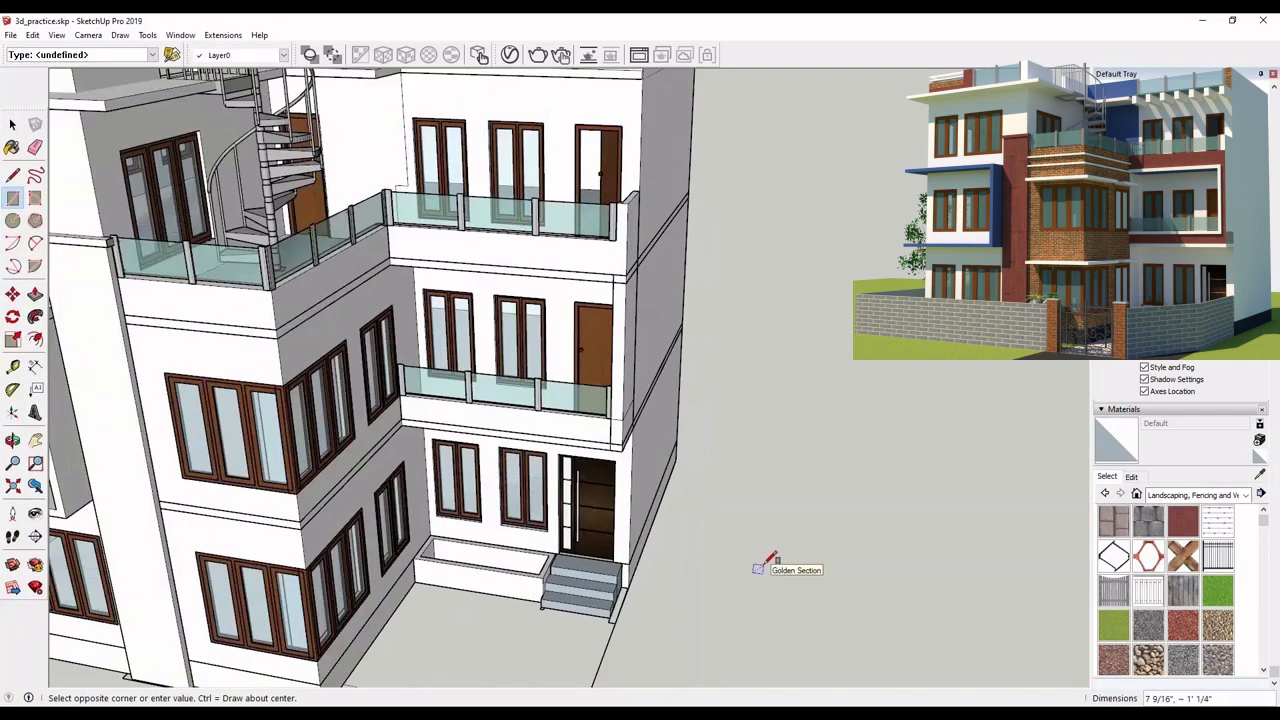
left_click(35, 296)
left_click(758, 570)
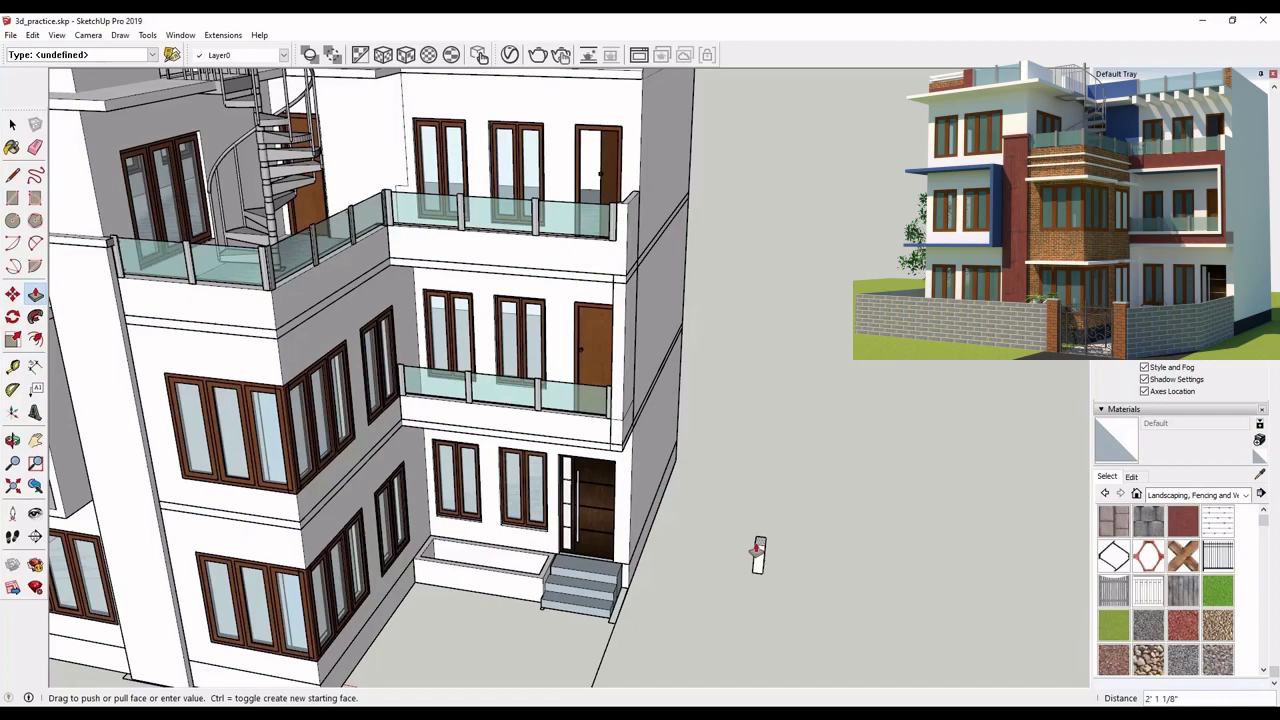
right_click(758, 536)
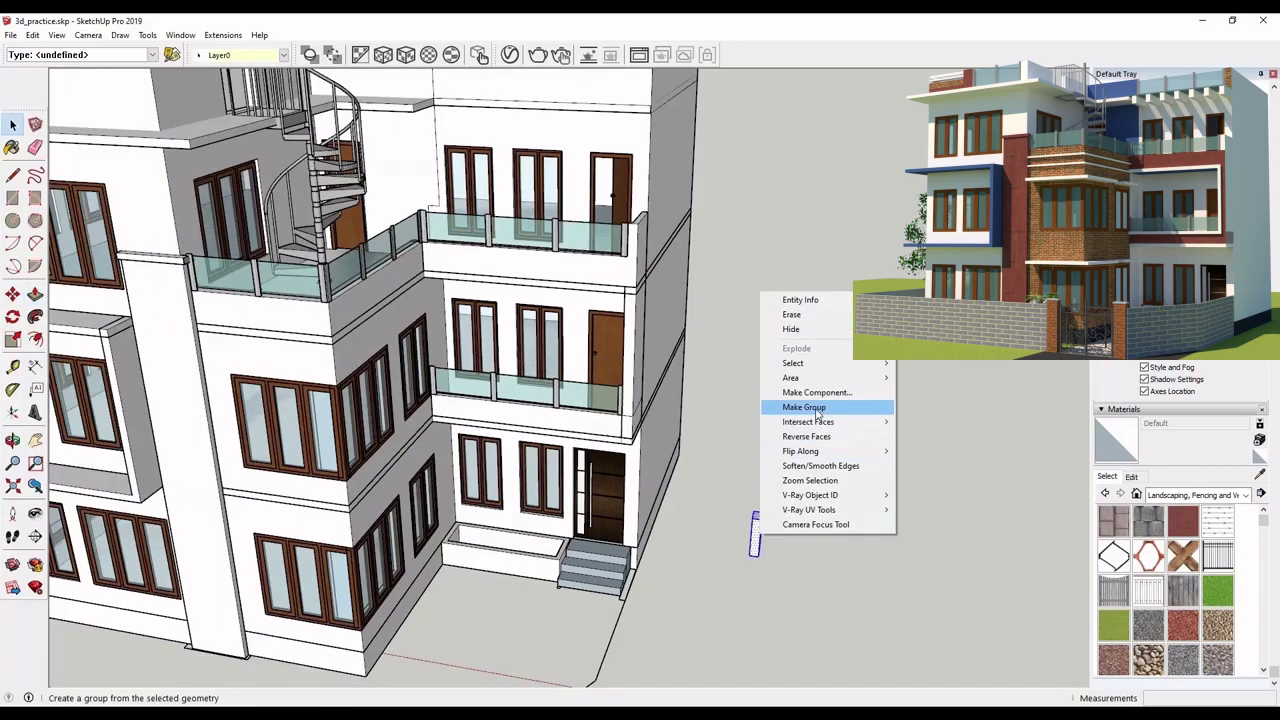
left_click(816, 409)
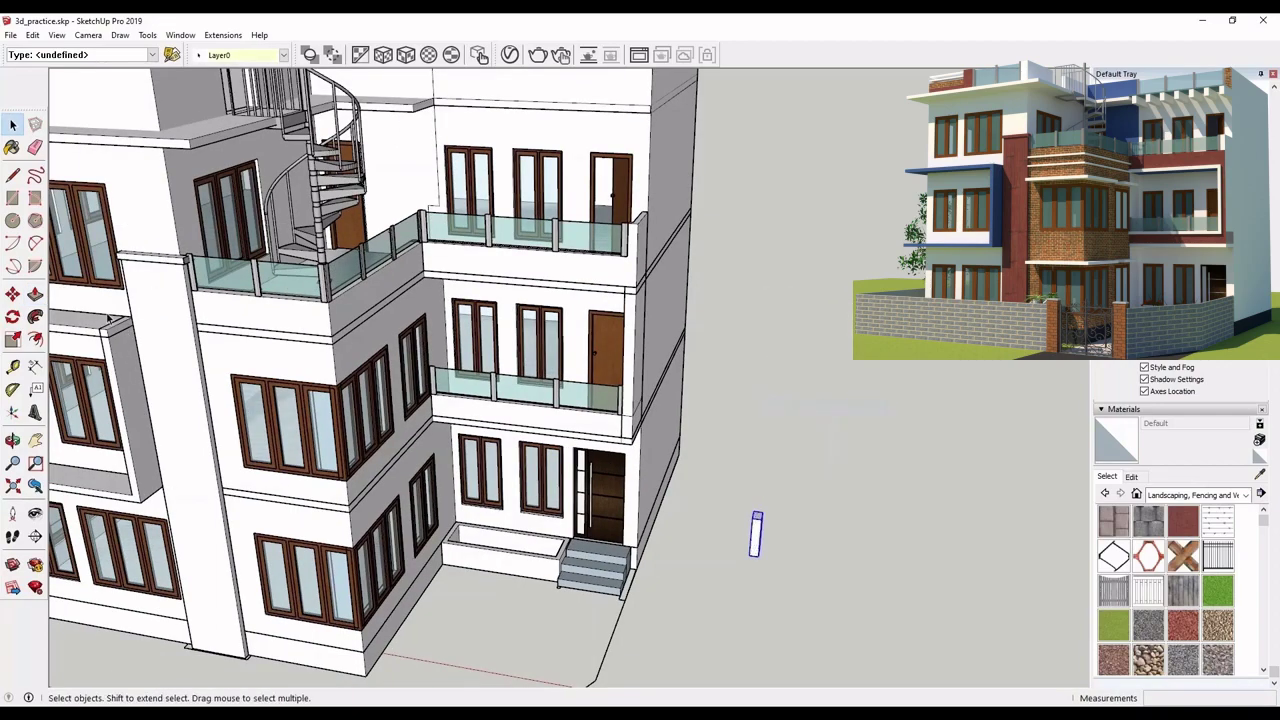
Move the grouped block up to the house's side wall and rotate it 90 degrees so it lies horizontally
left_click(13, 295)
left_click(763, 514)
scroll(786, 208, "down", 2)
scroll(694, 145, "up", 3)
left_click(692, 136)
middle_click_drag(693, 148, 322, 256)
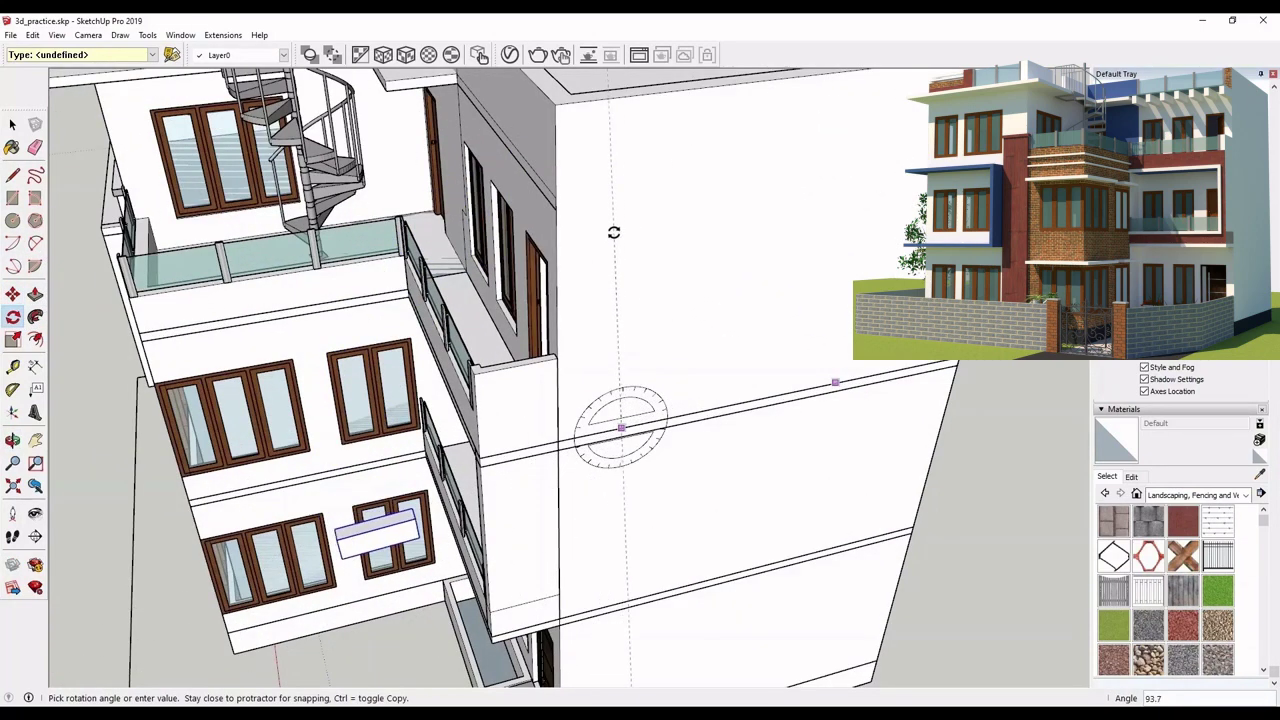
left_click(618, 230)
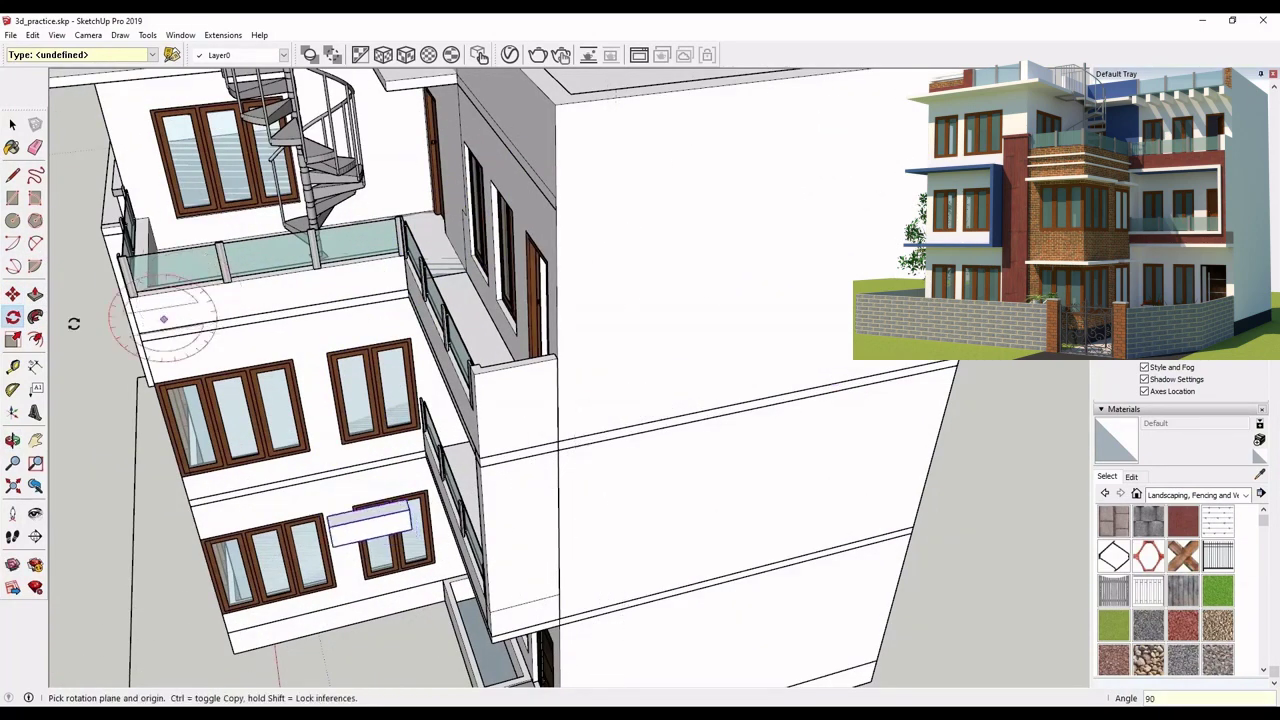
Move the horizontal block to the upper outer corner of the top-floor wall as the first overhang beam
left_click(13, 294)
scroll(395, 505, "up", 3)
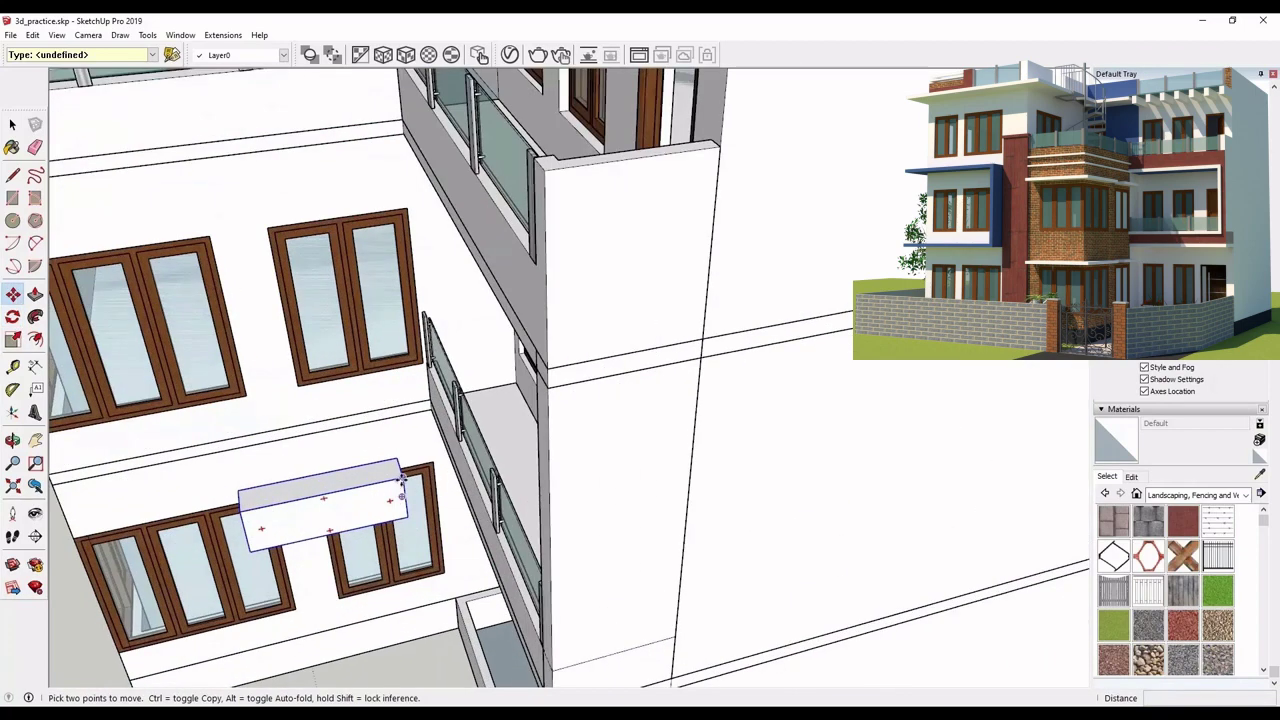
left_click(402, 480)
scroll(524, 499, "down", 3)
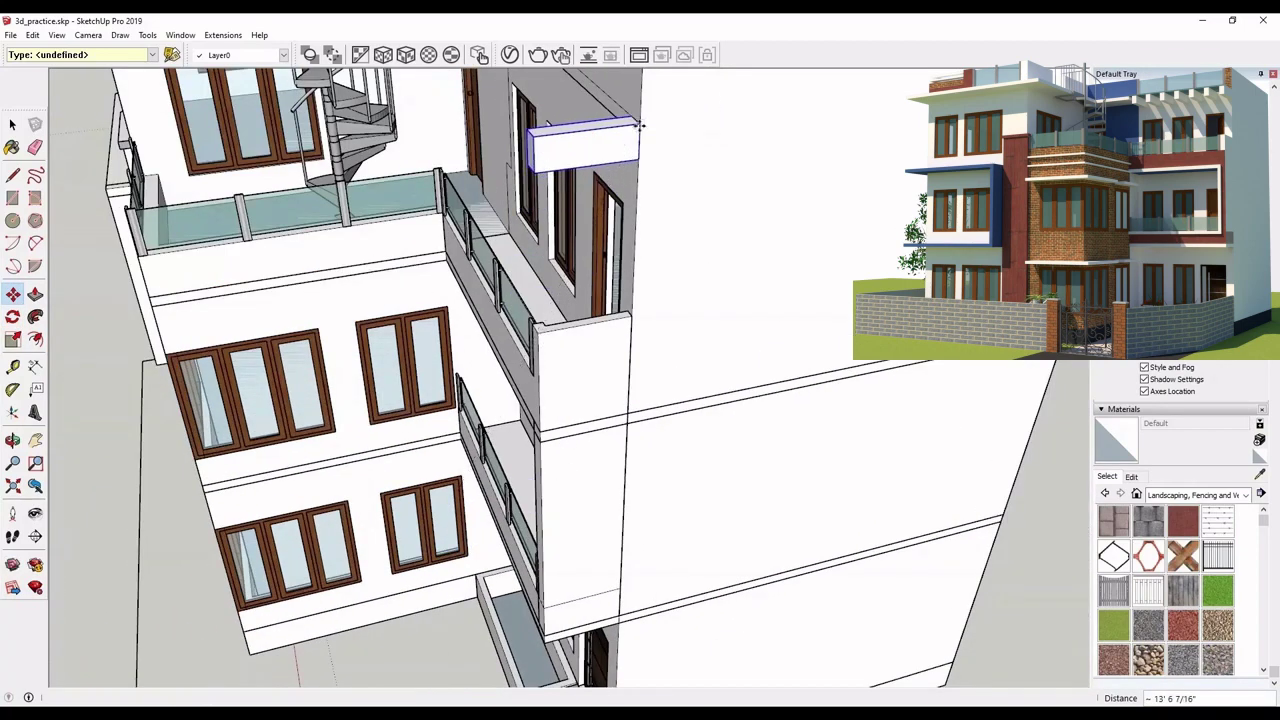
left_click(637, 128)
scroll(646, 290, "down", 3)
scroll(668, 285, "up", 5)
Copy the beam along the wall above the top-floor windows at 2-foot spacing to extend the row
left_click(668, 283)
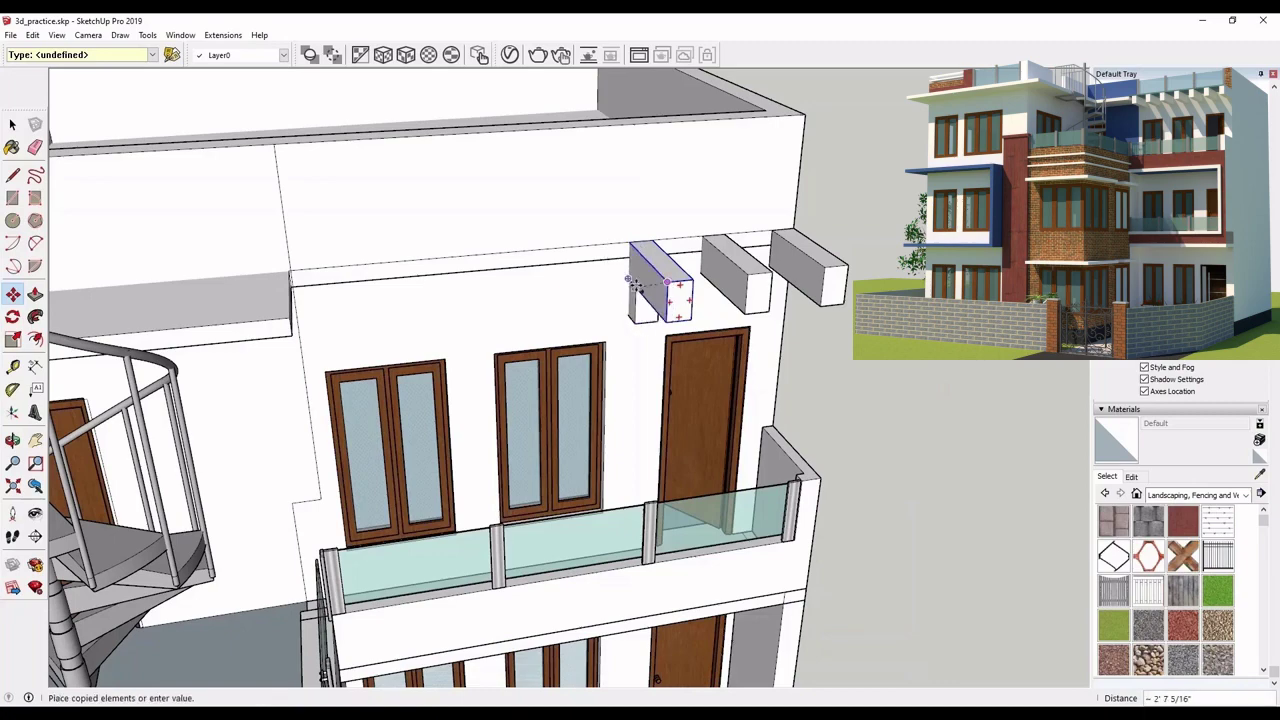
key("ctrl")
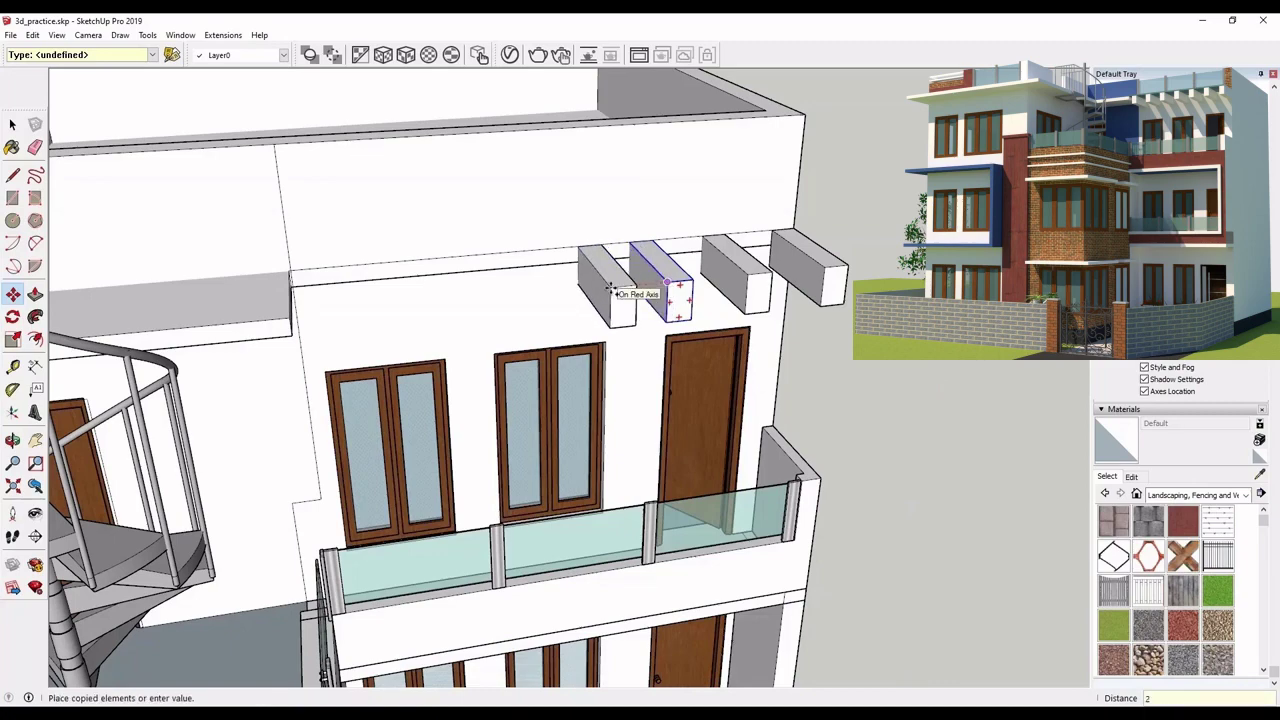
type("2")
key("Return")
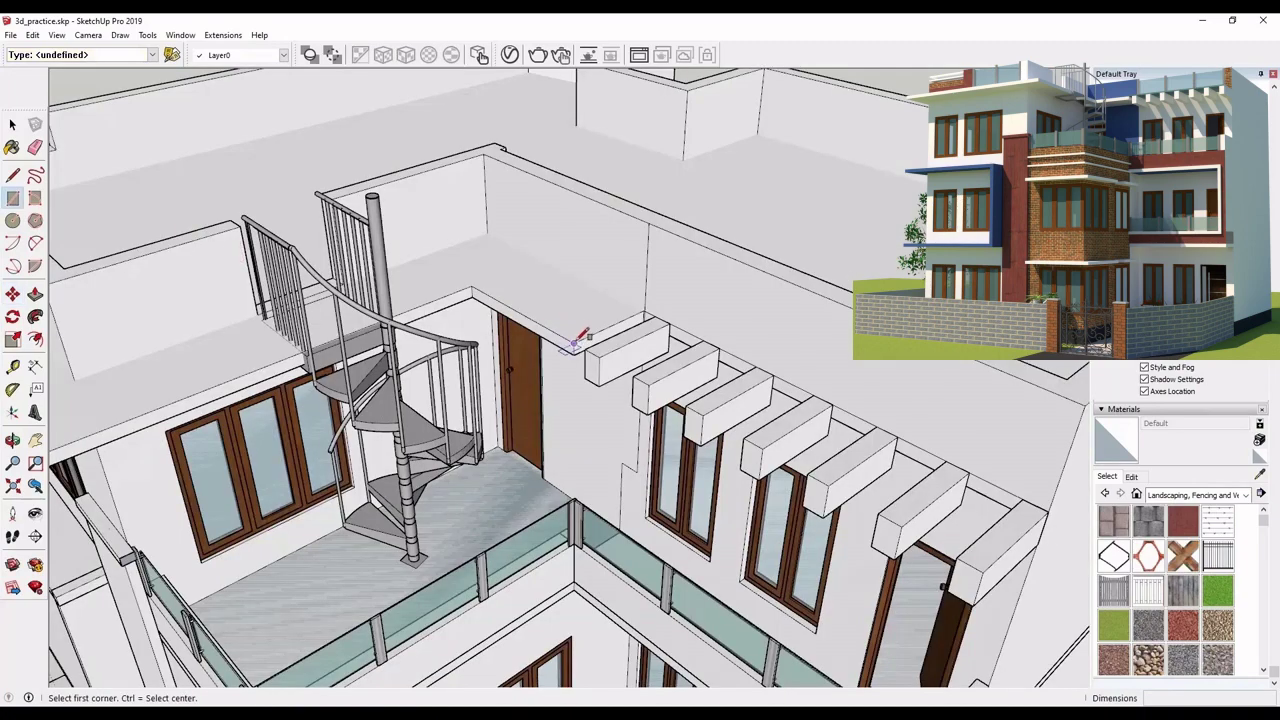
Draw a rectangle about 13' 1" by 3' across the tops of the beams and thicken it by 2"
left_click(575, 341)
middle_click_drag(575, 341, 610, 370)
left_click(920, 463)
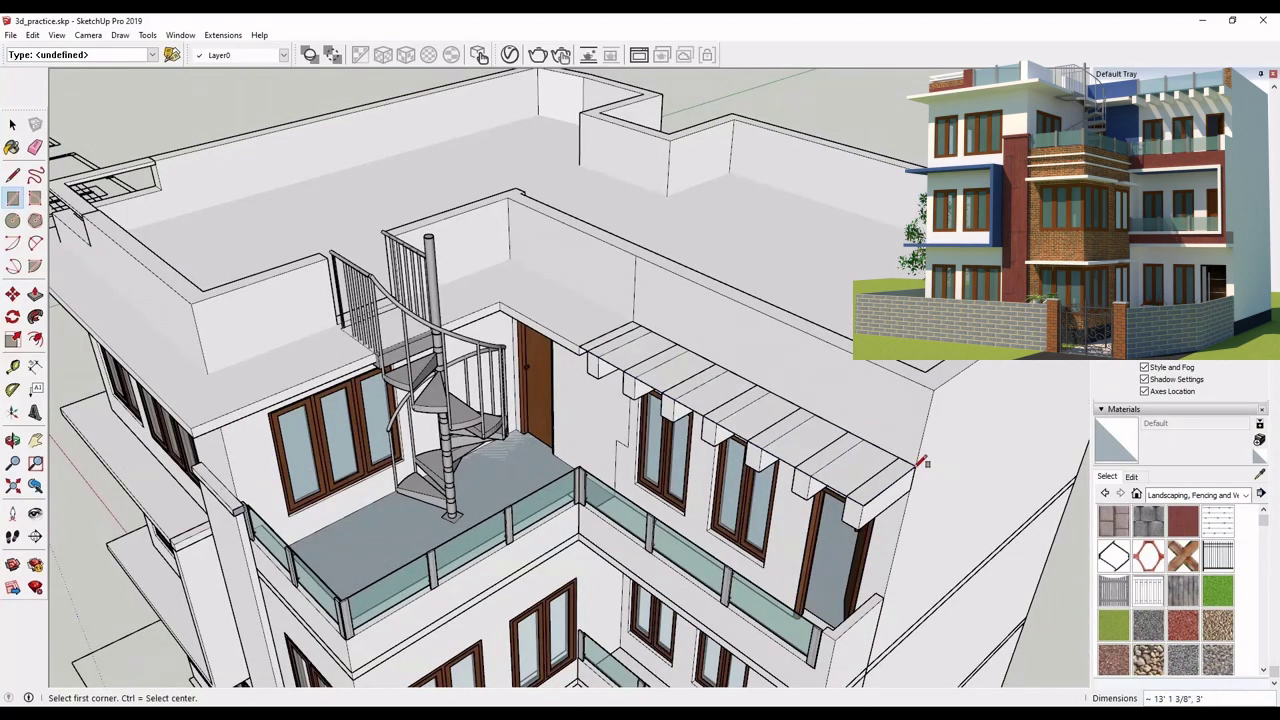
key("p")
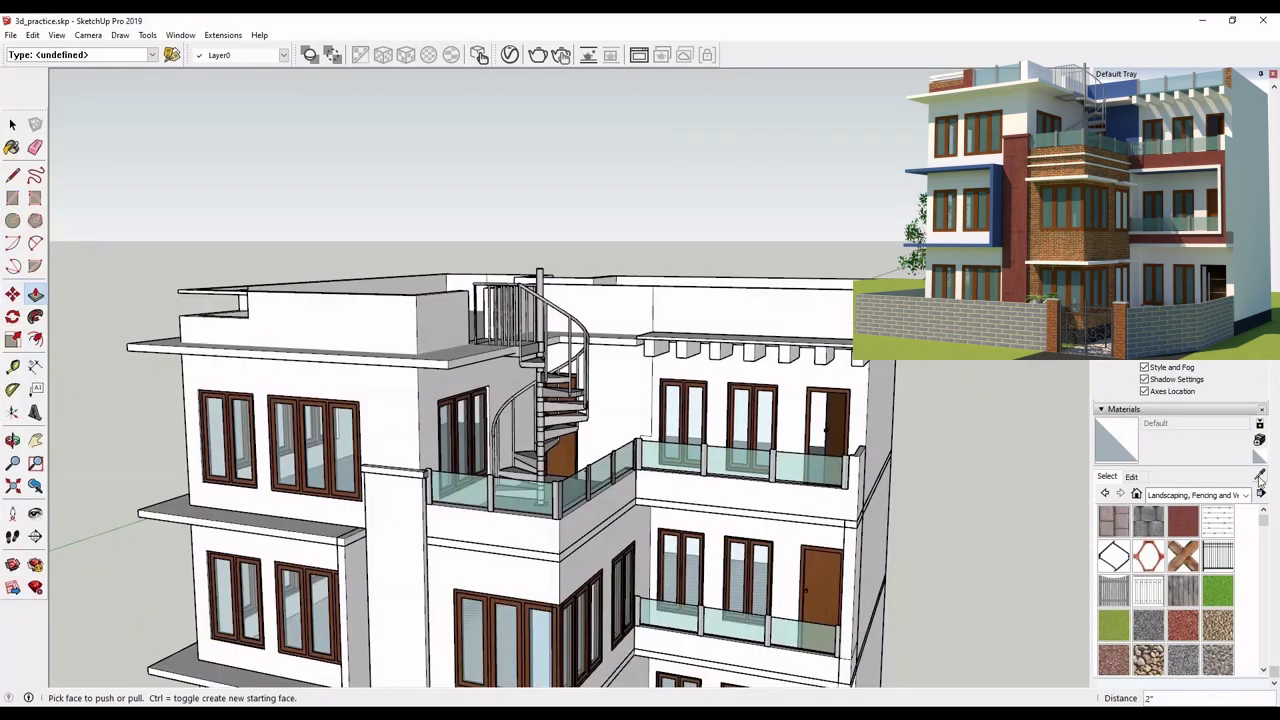
Sample Translucent_Glass_Blue from the railing glass and paint the canopy slab over the beams with it
left_click(1259, 476)
left_click(828, 467)
middle_click_drag(828, 467, 813, 417)
scroll(811, 374, "up", 5)
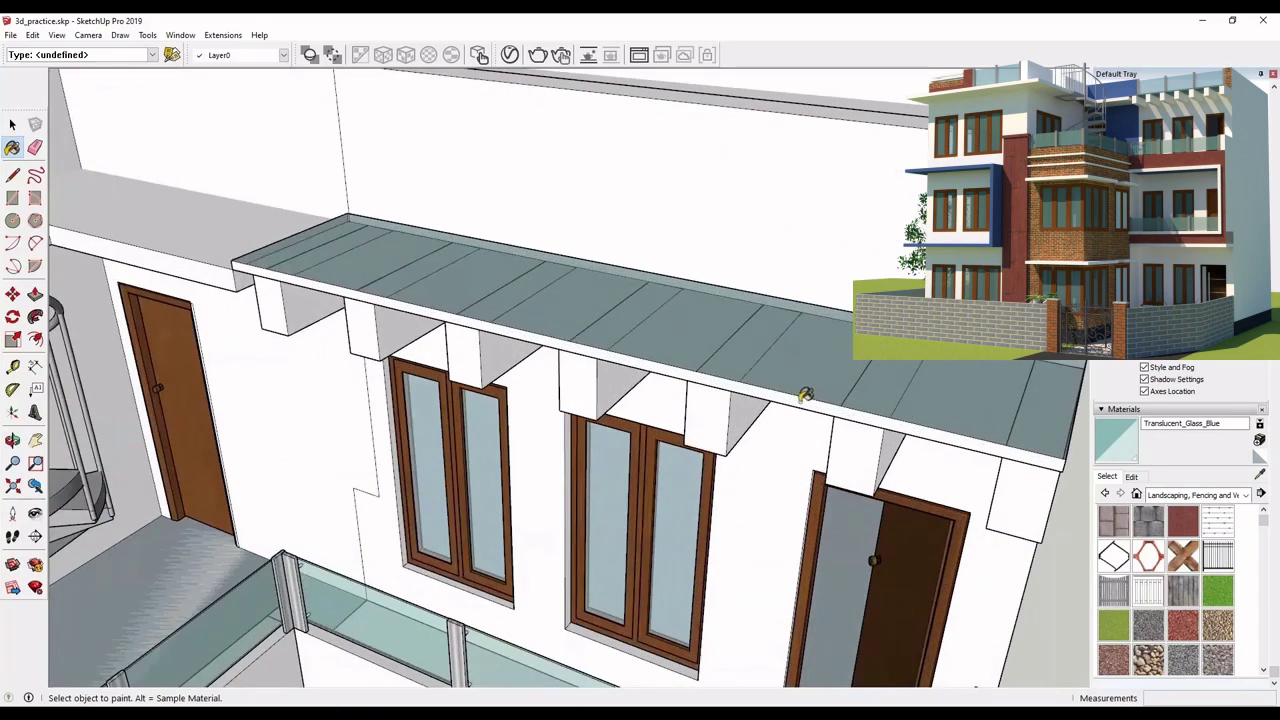
left_click(800, 393)
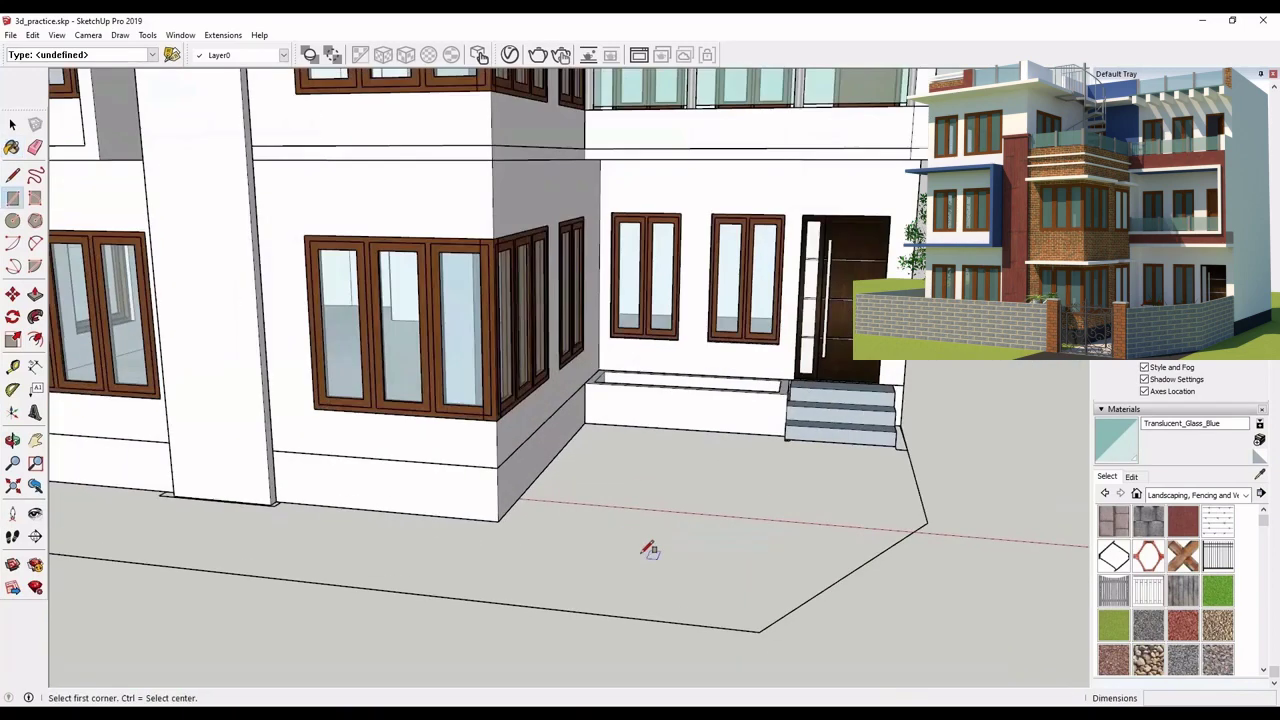
Draw a rectangular strip about 4' 7" by 7" on the ground in front of the entrance and extrude it 4"
left_click(624, 549)
scroll(780, 568, "up", 2)
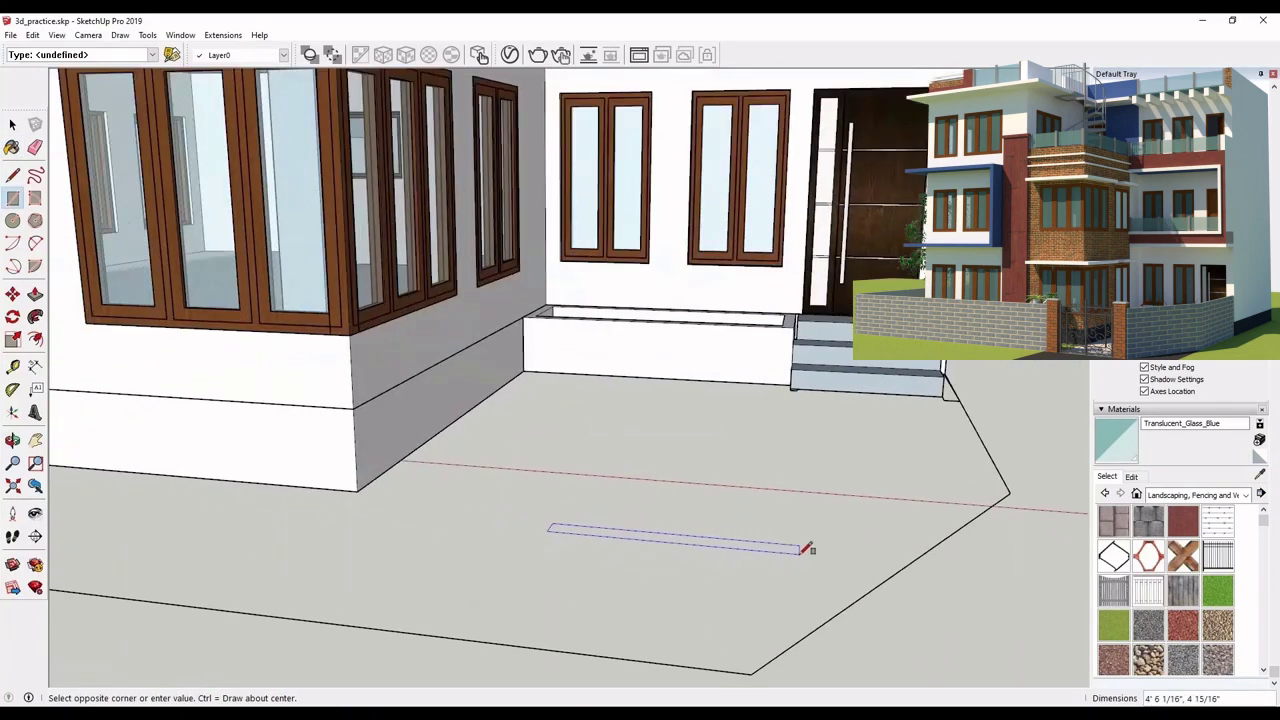
left_click(808, 555)
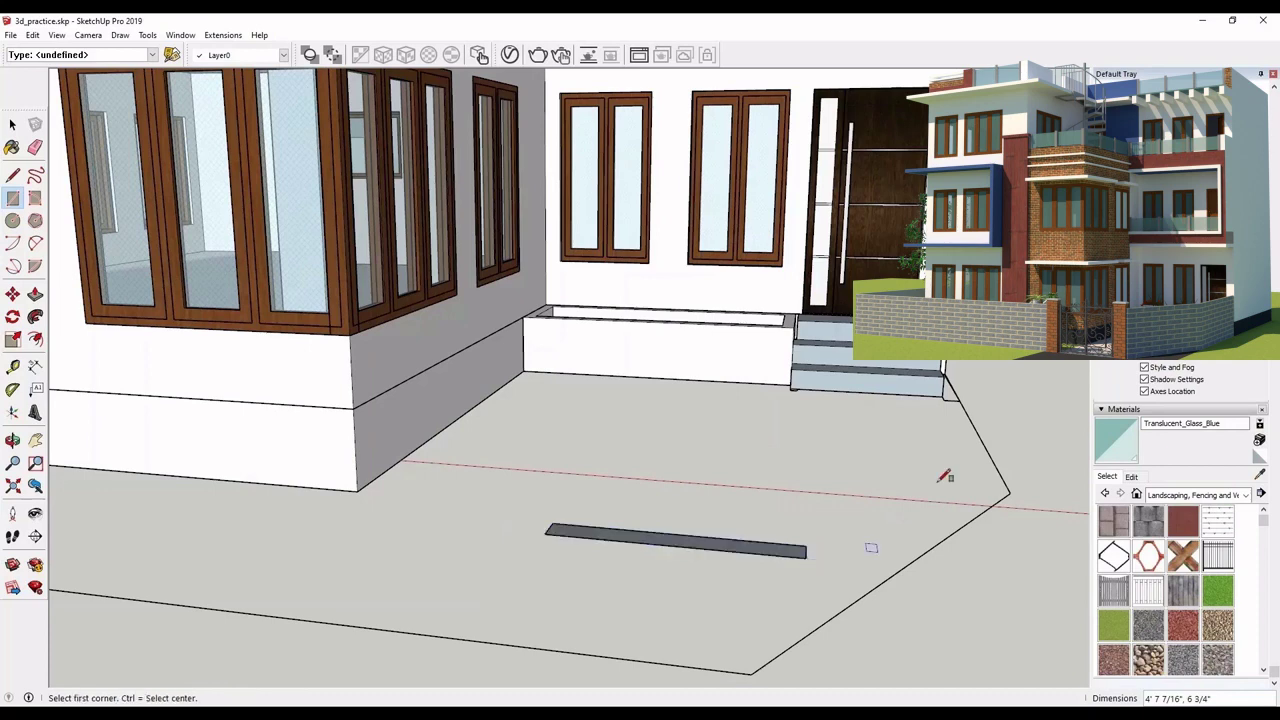
left_click(35, 295)
left_click(553, 533)
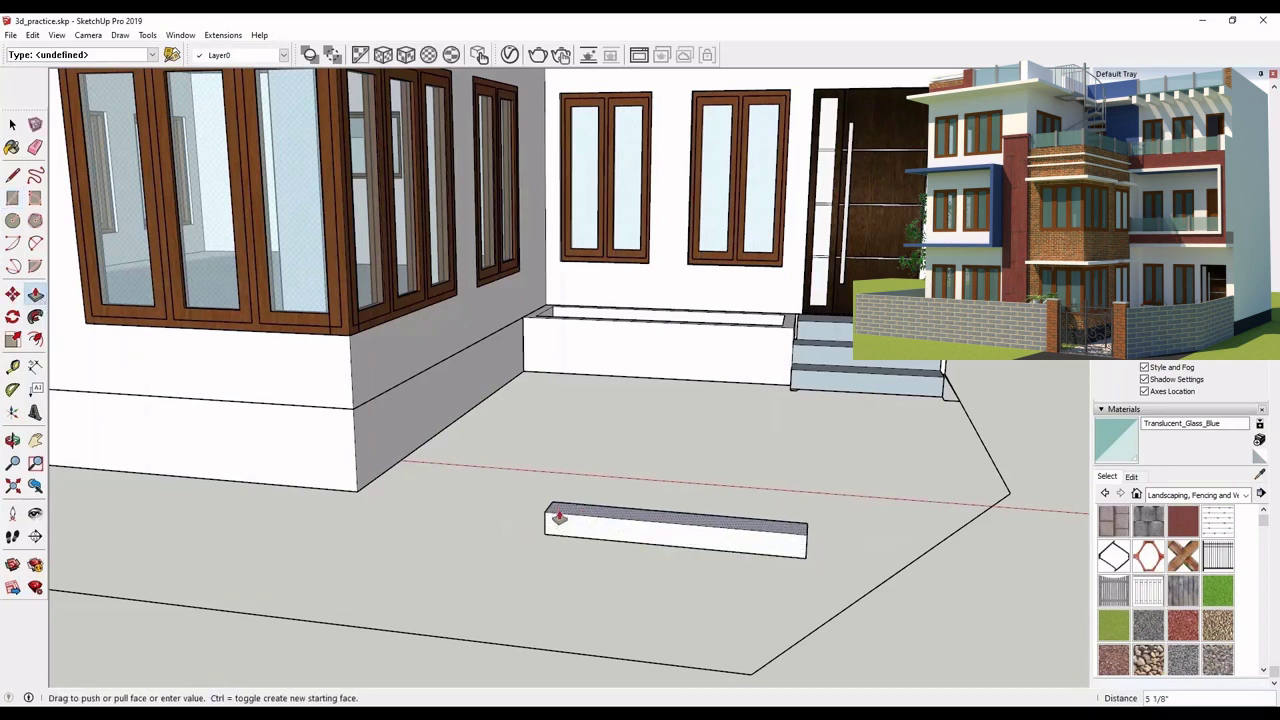
key("Return")
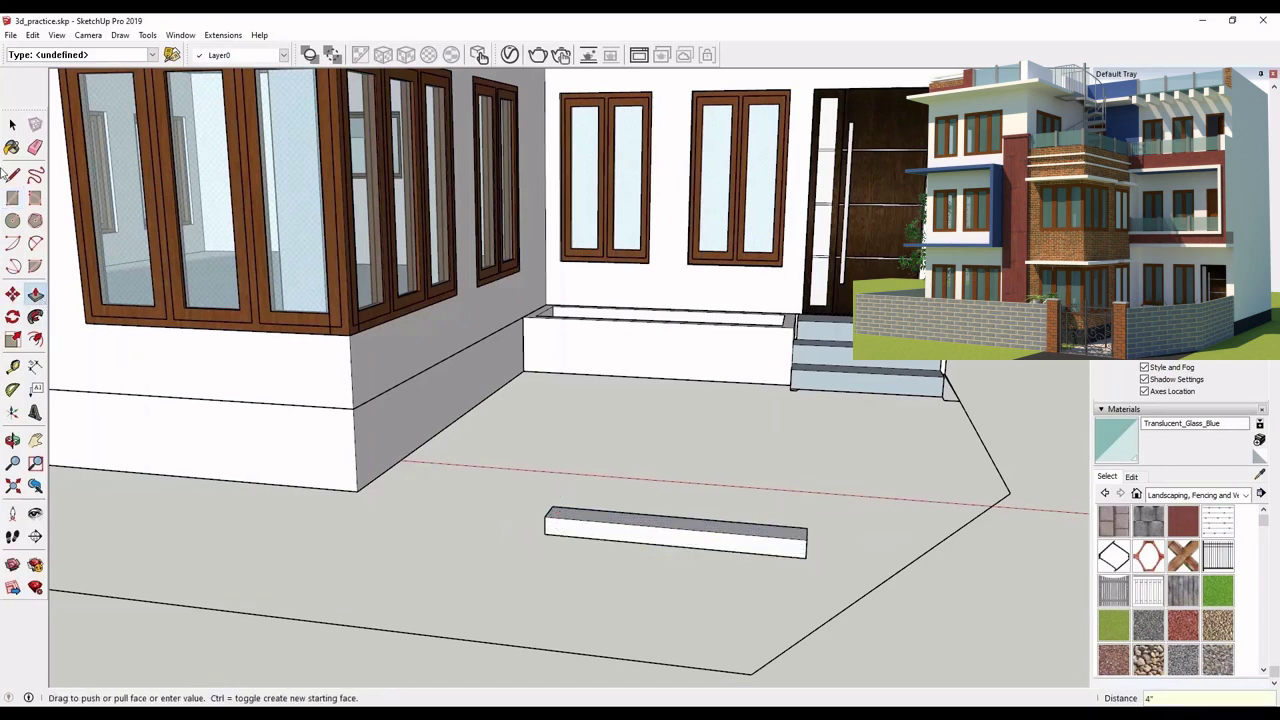
Make a group from the extruded block on the ground in front of the entrance
left_click(12, 125)
middle_click_drag(740, 530, 563, 614)
scroll(411, 615, "up", 4)
triple_click(432, 603)
right_click(432, 603)
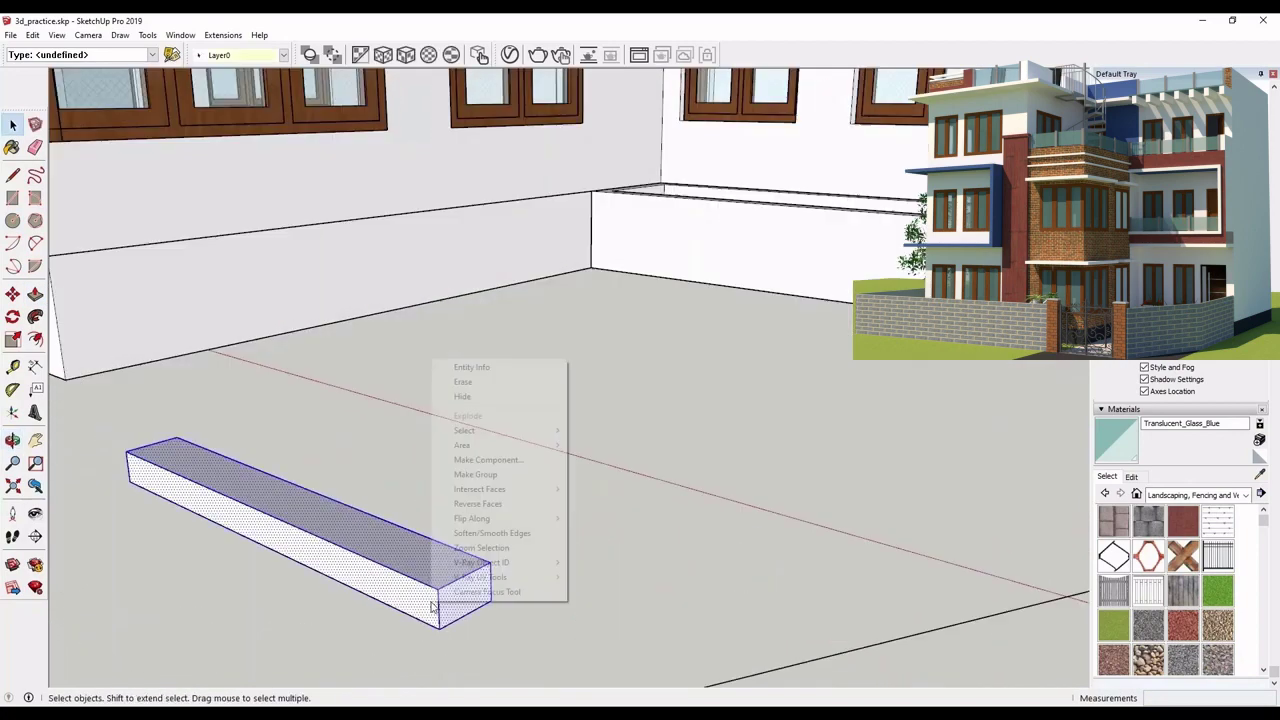
left_click(475, 474)
middle_click_drag(480, 480, 736, 550)
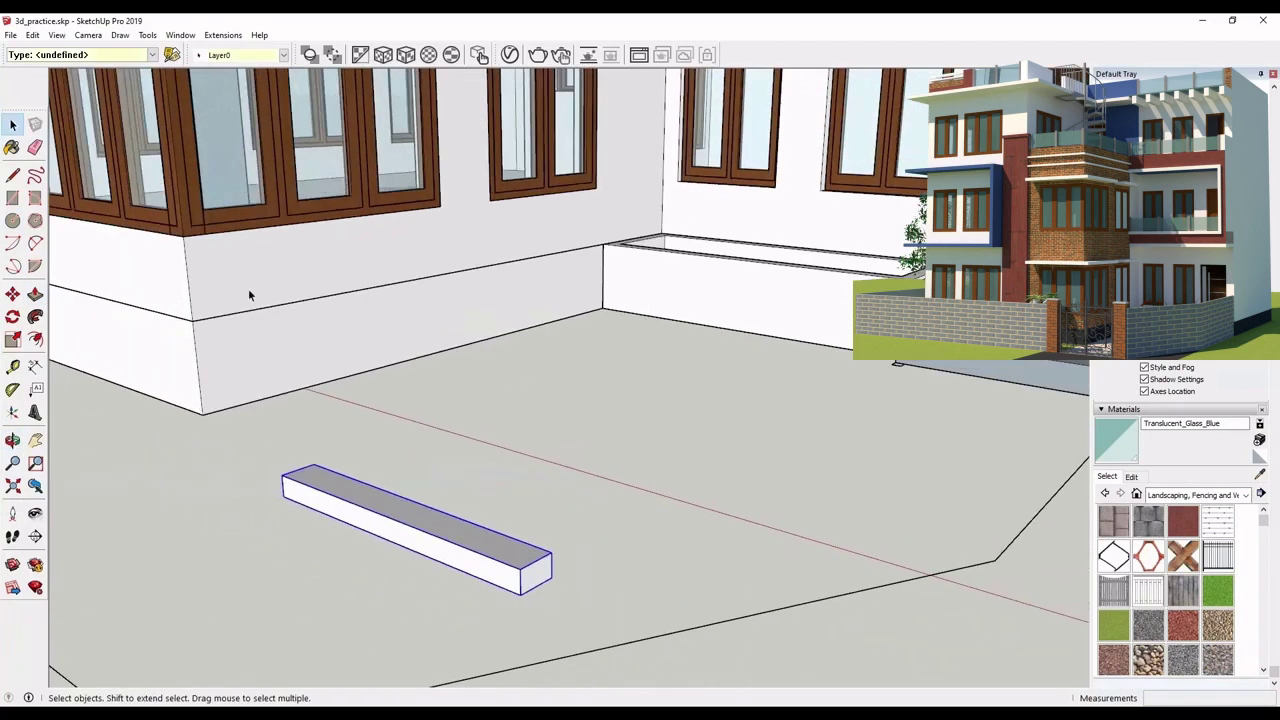
Move the grouped block to the wall above the ground-floor corner window and extend its end face by 1'
left_click(14, 294)
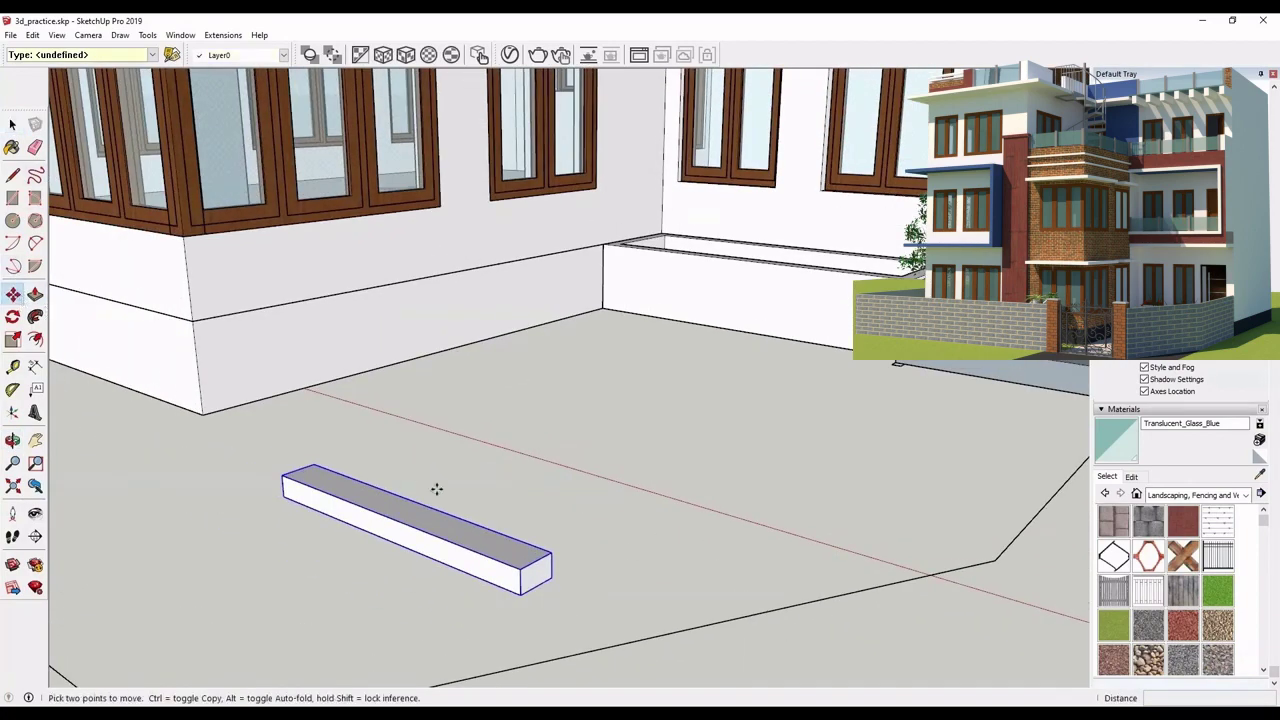
left_click(313, 464)
scroll(700, 500, "down", 5)
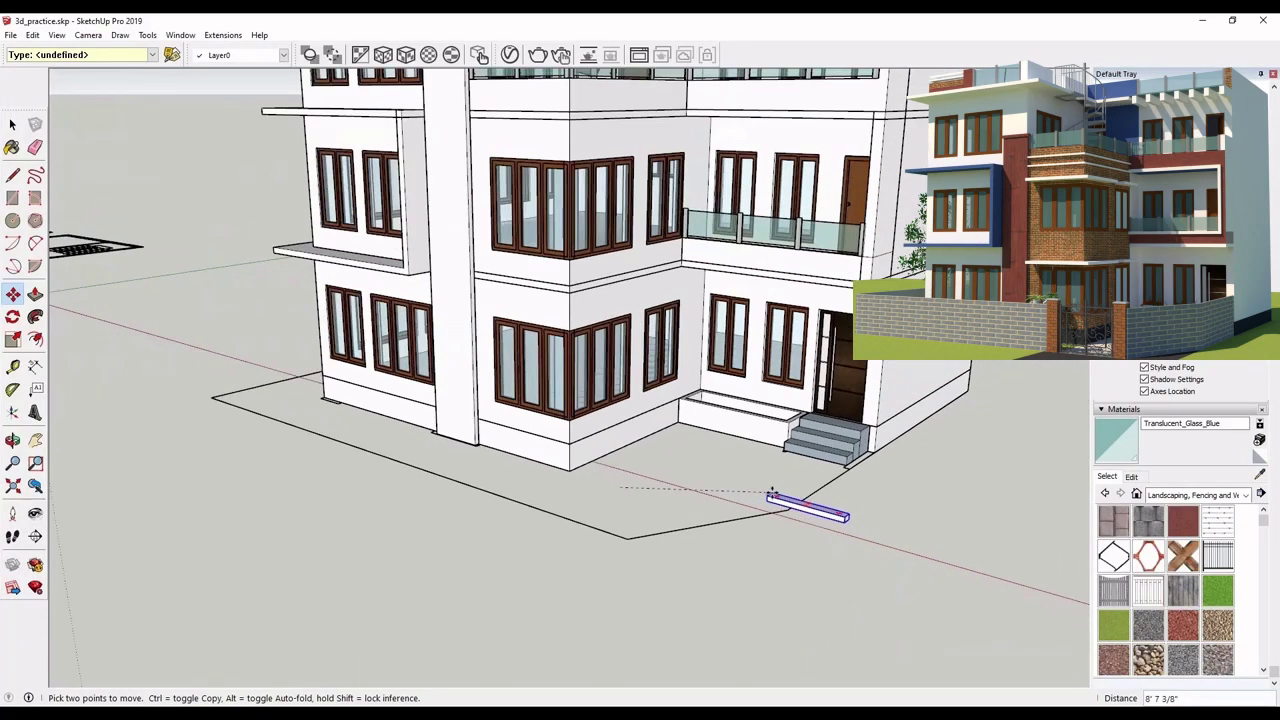
scroll(393, 296, "up", 8)
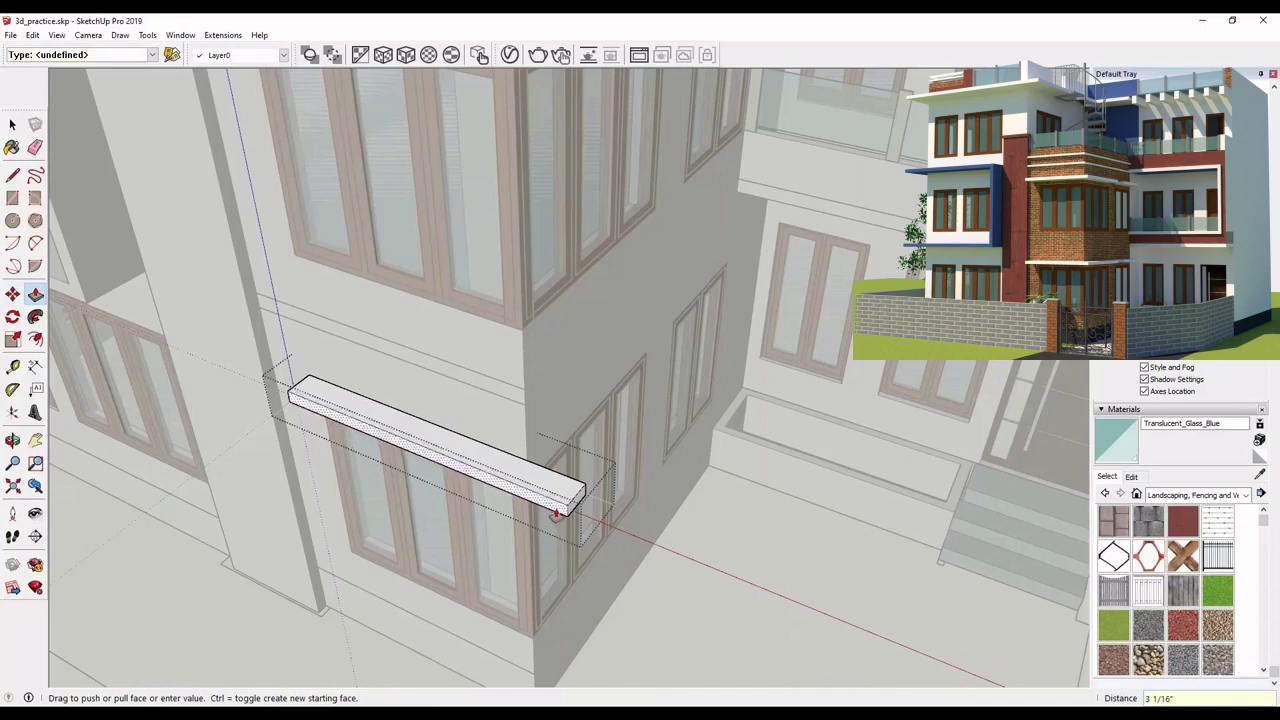
type("1'")
key("Return")
Split the ledge's end face at the wall line and pull the outer part about 5' 11" along the side wall, forming an L
middle_click_drag(551, 519, 178, 509)
scroll(246, 398, "up", 5)
key("space")
scroll(170, 316, "up", 2)
scroll(251, 337, "up", 2)
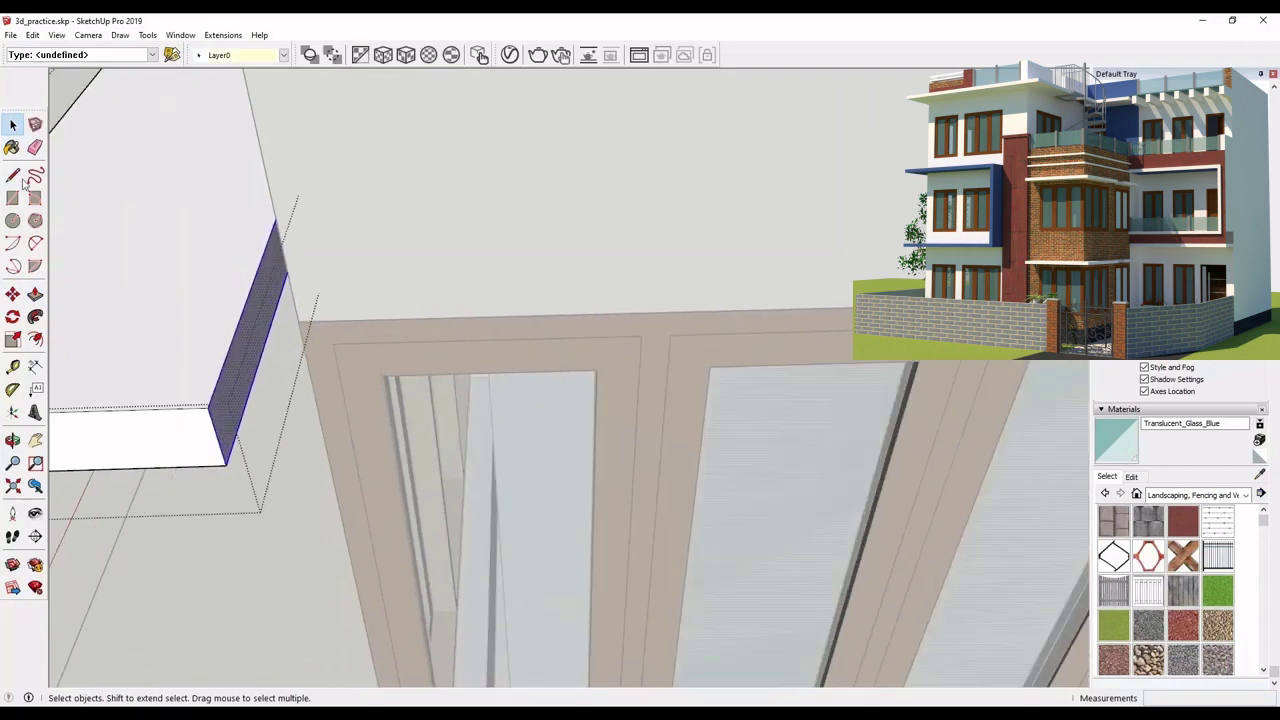
left_click(12, 176)
scroll(285, 290, "up", 3)
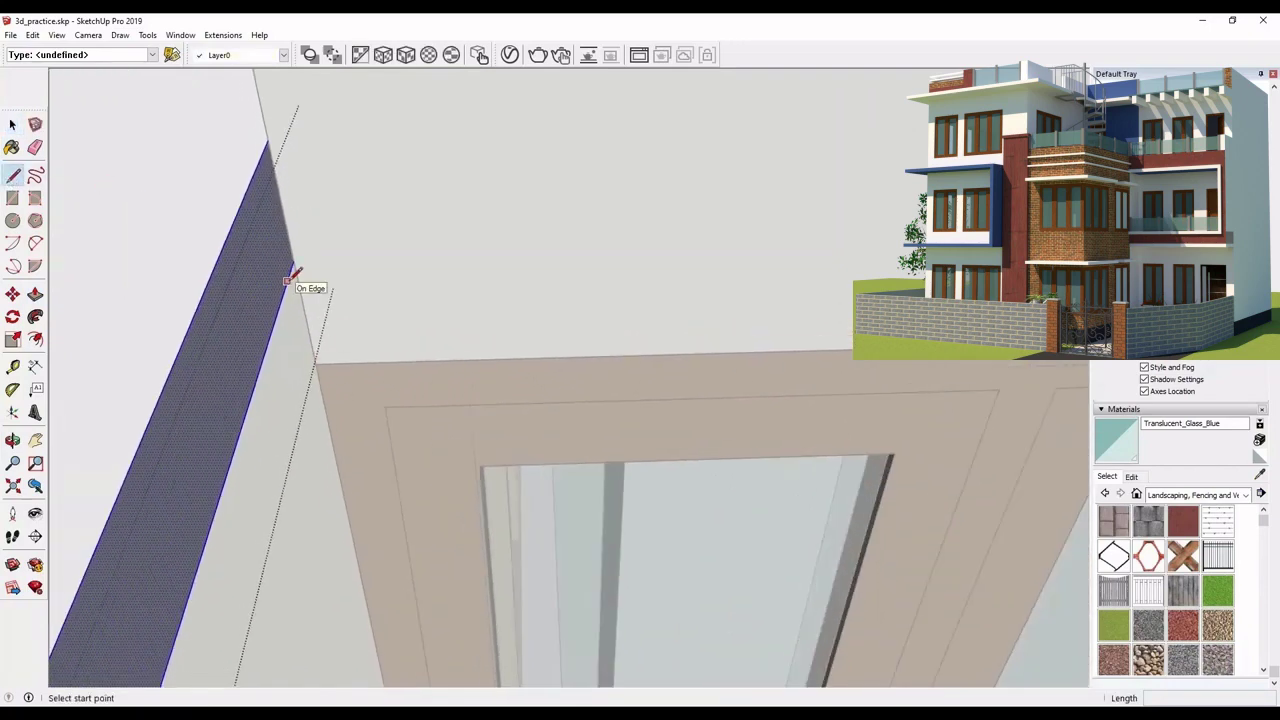
left_click(287, 281)
left_click(262, 158)
left_click(38, 293)
left_click(193, 384)
scroll(332, 433, "down", 4)
scroll(334, 417, "down", 3)
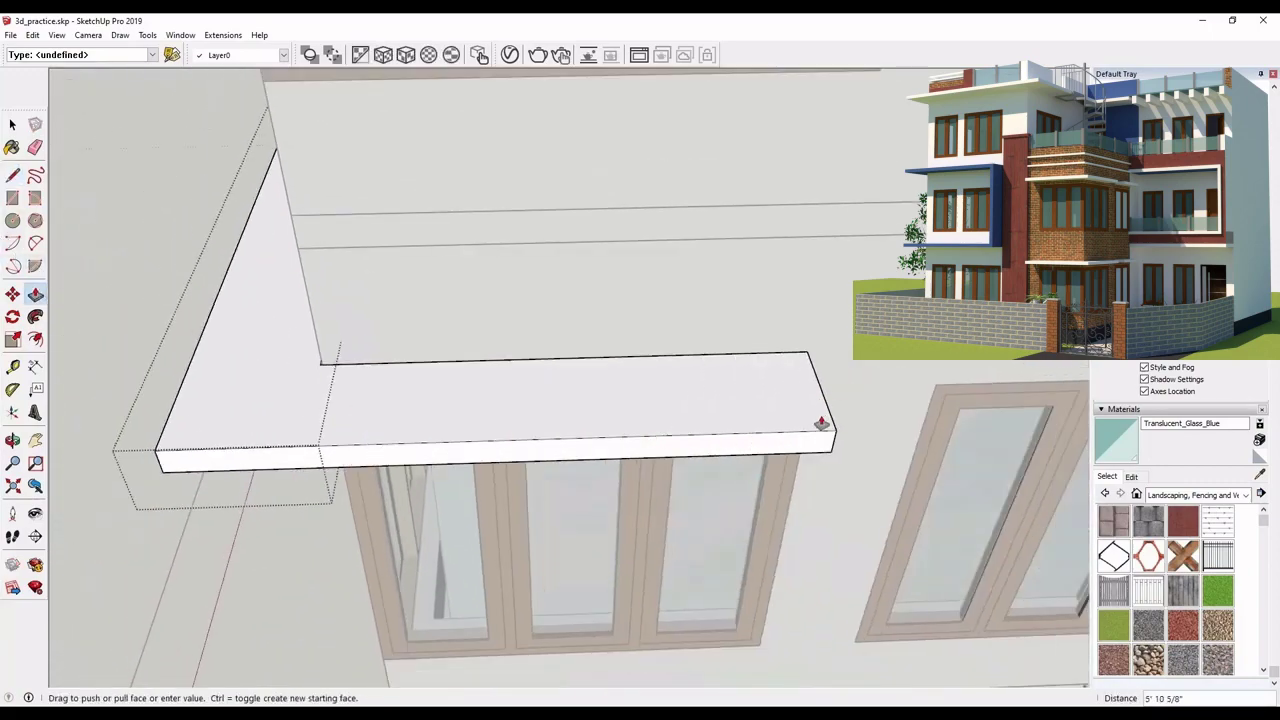
left_click(811, 404)
scroll(618, 414, "down", 1)
scroll(556, 432, "down", 4)
middle_click_drag(554, 434, 694, 326)
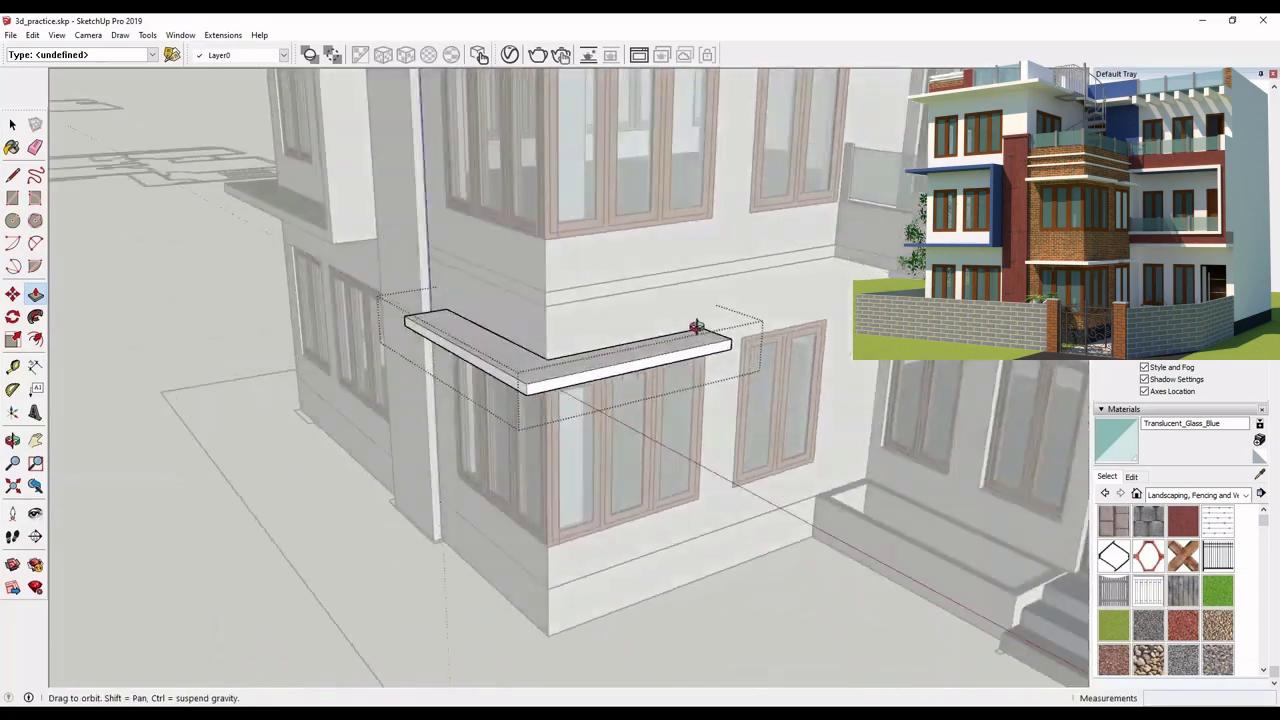
scroll(573, 429, "down", 3)
key("space")
Copy the L-shaped ledge up to the wall above the middle-floor corner window
left_click(571, 429)
middle_click_drag(571, 429, 603, 405)
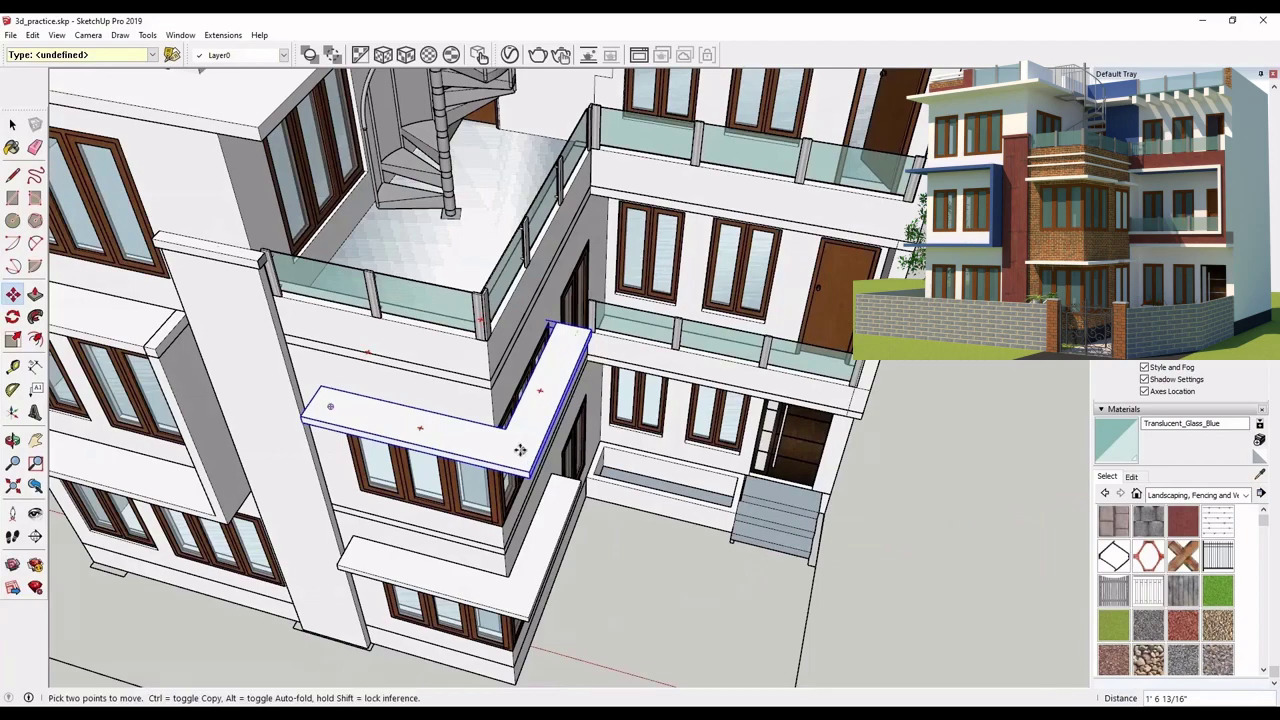
scroll(520, 450, "up", 4)
left_click(485, 432)
Paint the tall front column and the middle-floor balcony band with Concrete Stamped Ashlar
scroll(540, 450, "down", 7)
middle_click_drag(569, 591, 550, 335)
scroll(626, 434, "down", 3)
middle_click_drag(626, 434, 640, 400)
scroll(568, 246, "up", 1)
scroll(568, 246, "up", 4)
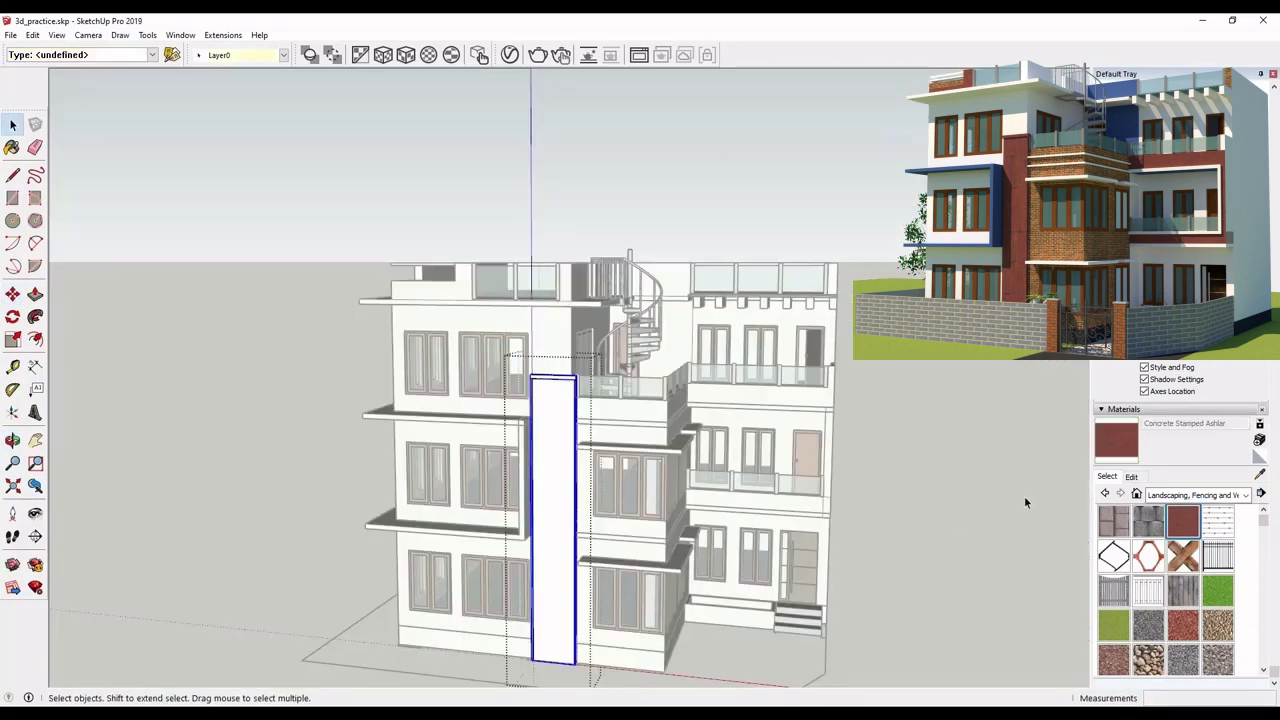
left_click(1114, 443)
left_click(1113, 443)
left_click(567, 436)
middle_click_drag(565, 436, 610, 545)
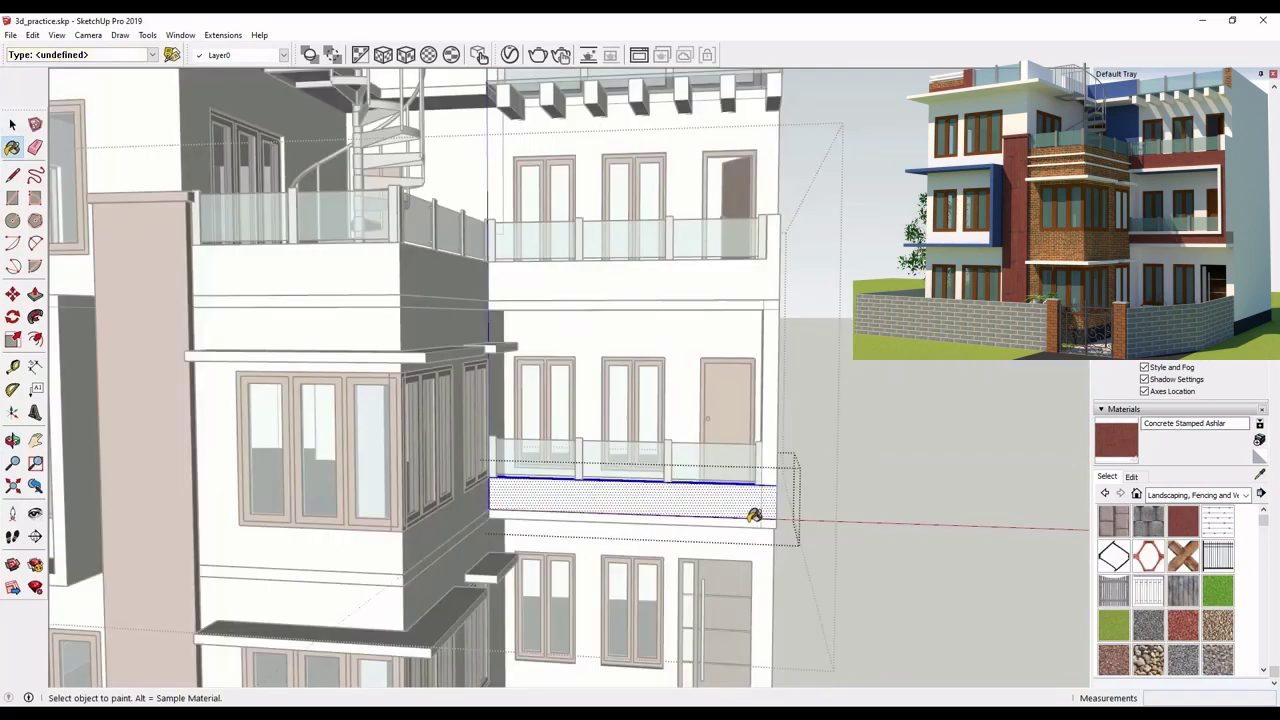
left_click(735, 501)
Separate the top-floor balcony band from its end post with a line and paint the band and the strip below it Concrete Stamped Ashlar
key("l")
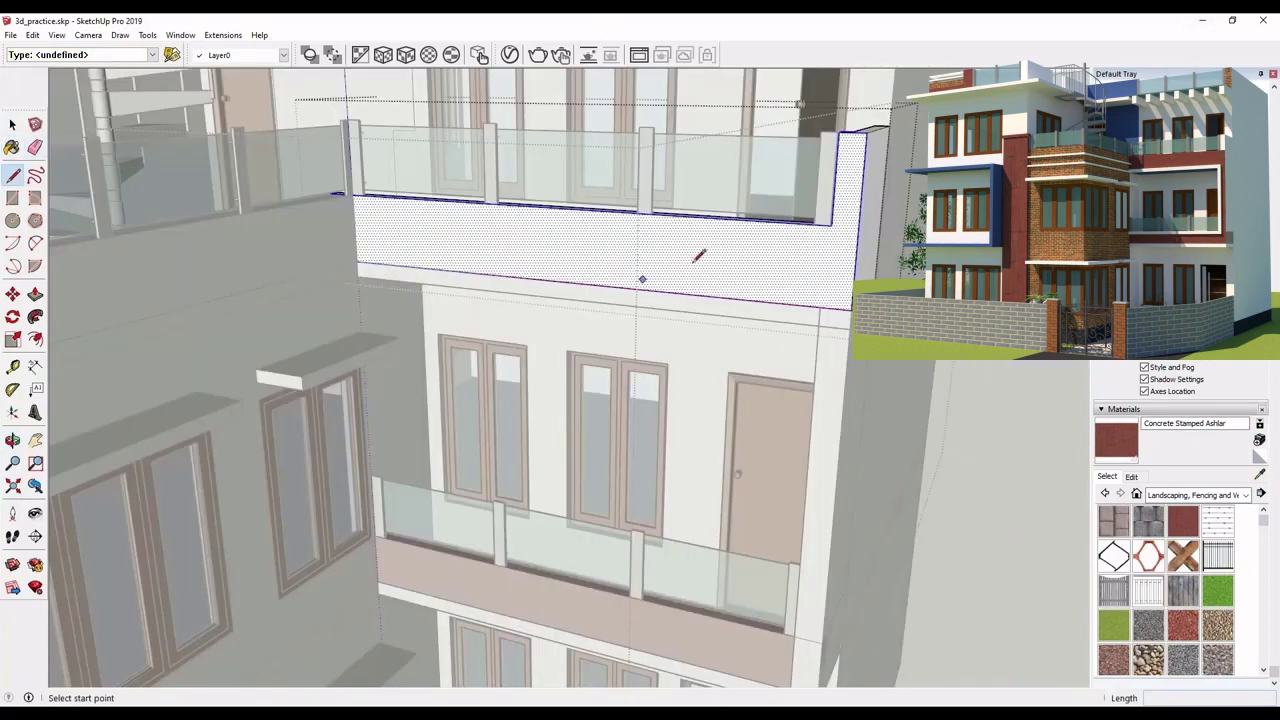
scroll(694, 256, "up", 3)
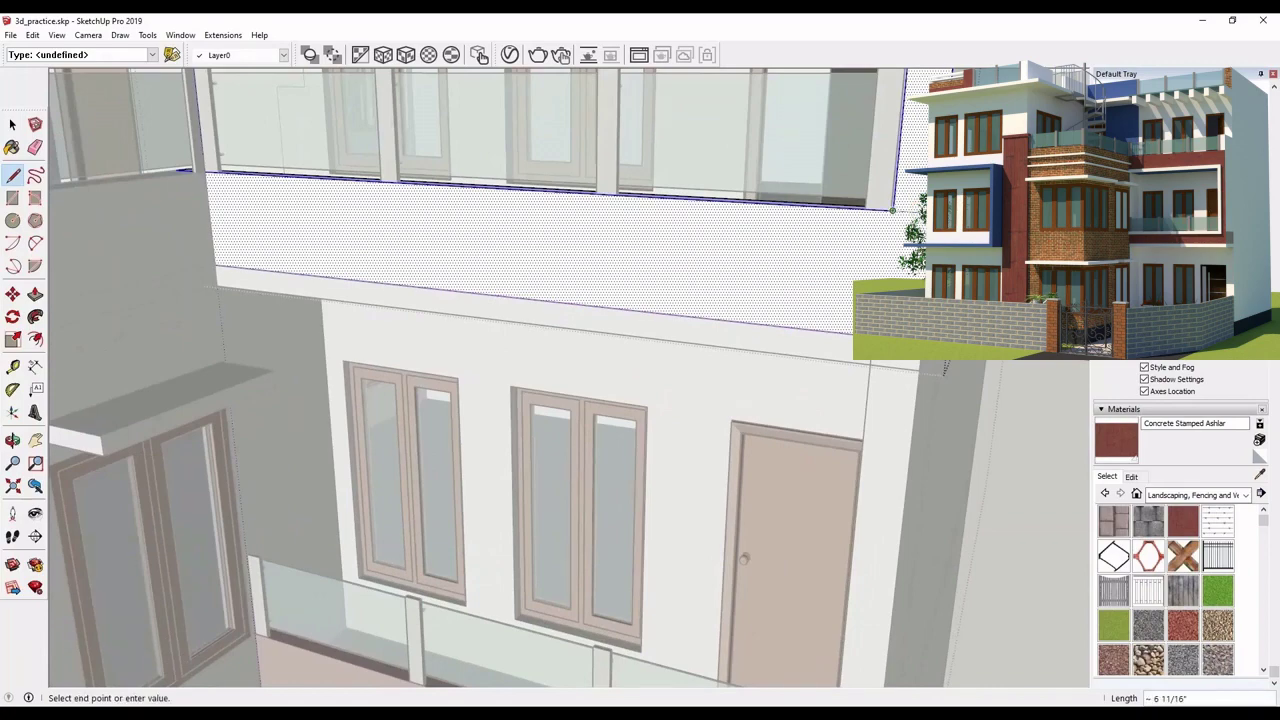
left_click(893, 210)
middle_click_drag(893, 210, 776, 216)
left_click(1128, 453)
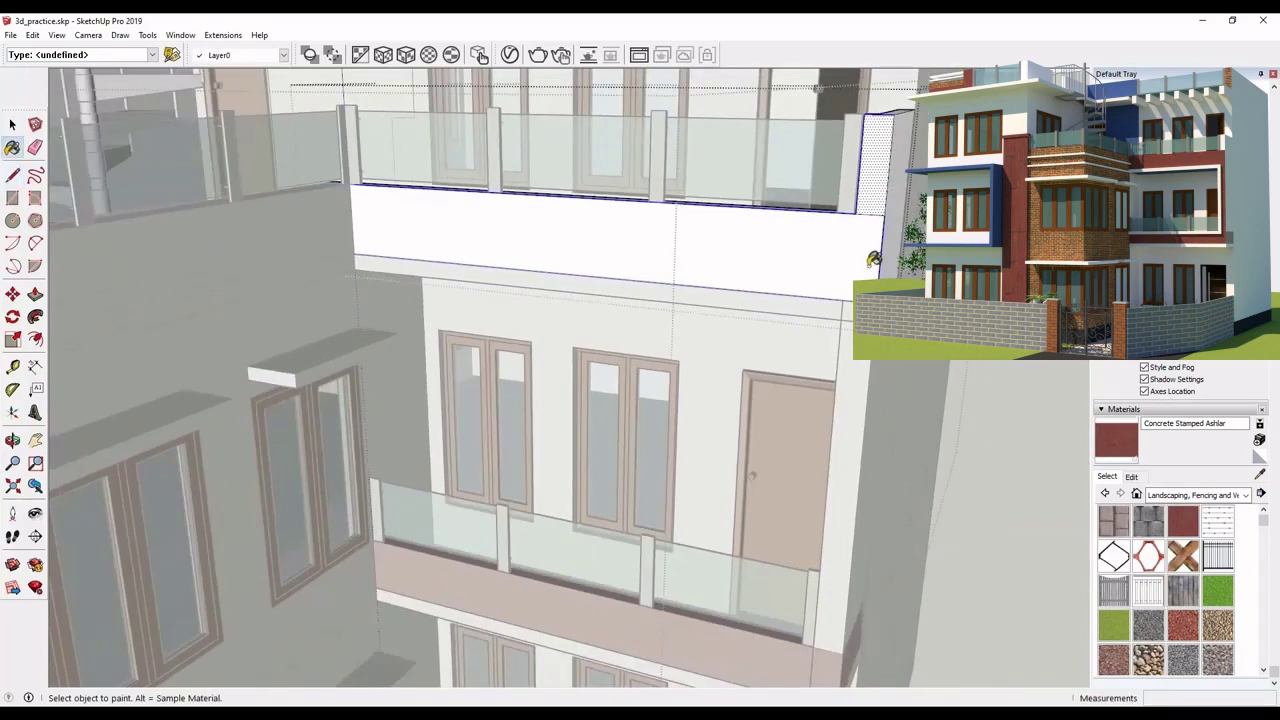
left_click(870, 260)
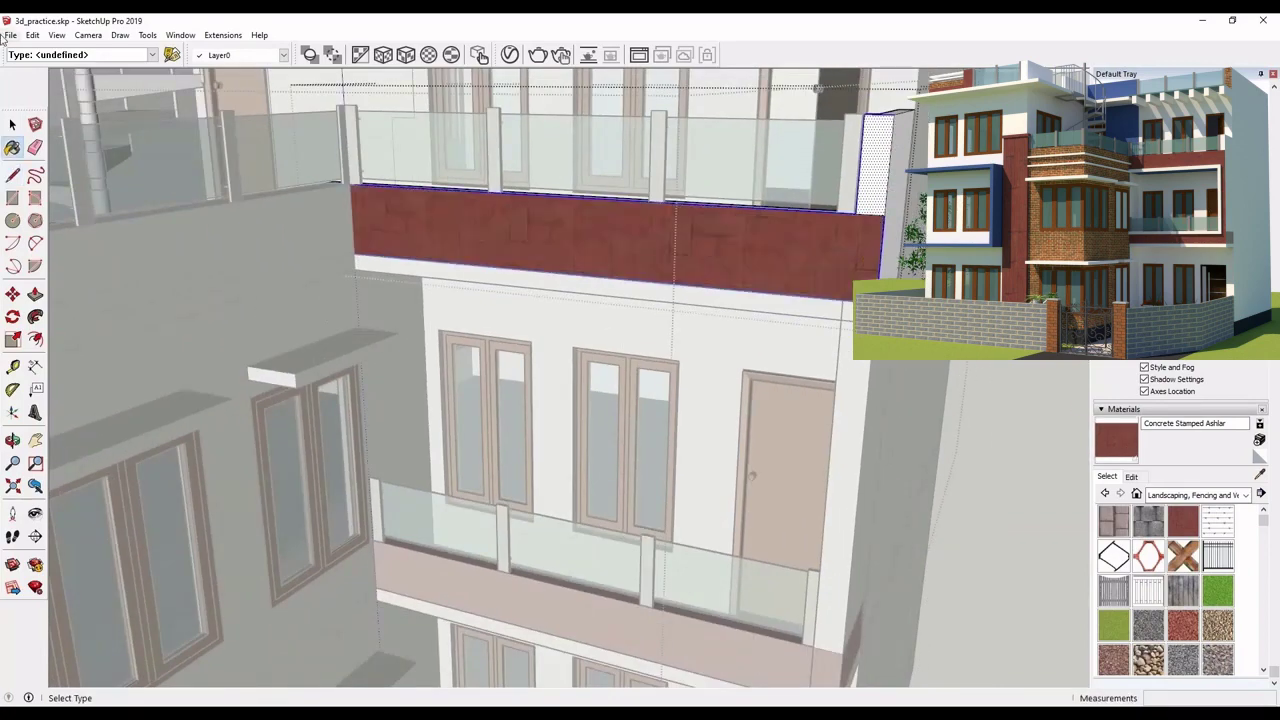
left_click(12, 125)
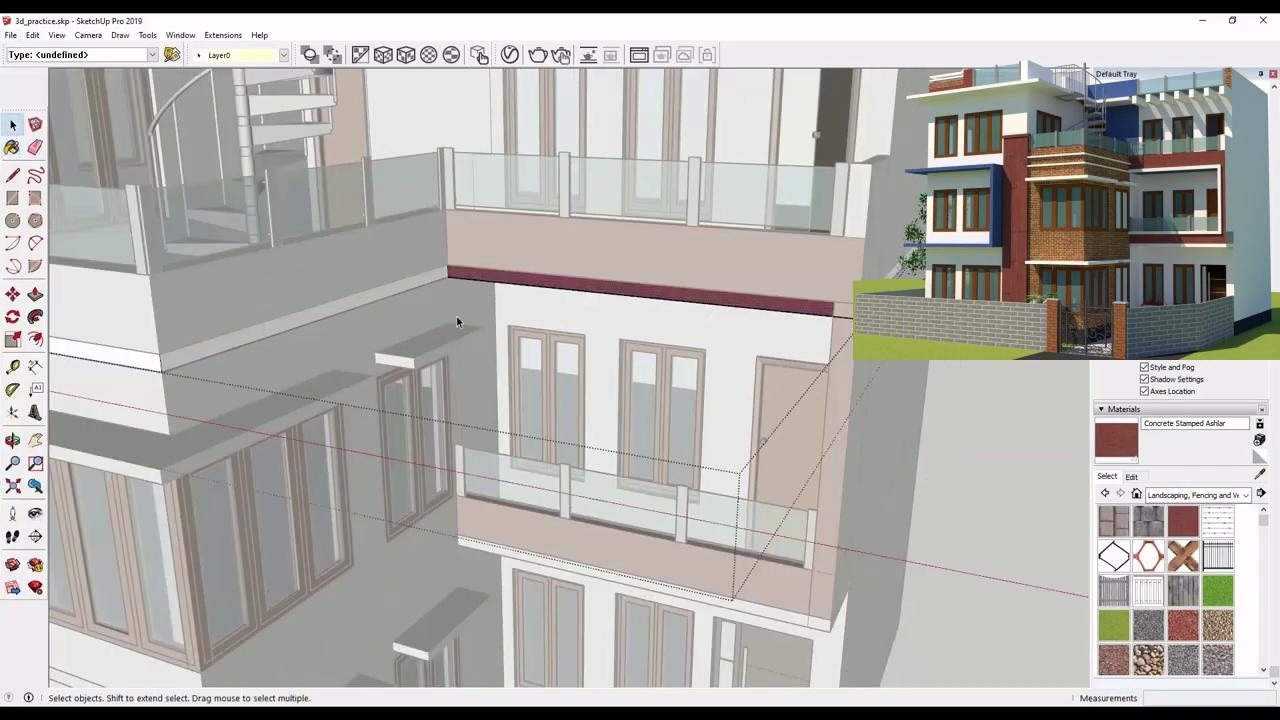
left_click(979, 441)
left_click(979, 441)
Mark off the corner section of the roof parapet's side wall with a 3' vertical line and paint it Concrete Stamped Ashlar
scroll(980, 434, "down", 5)
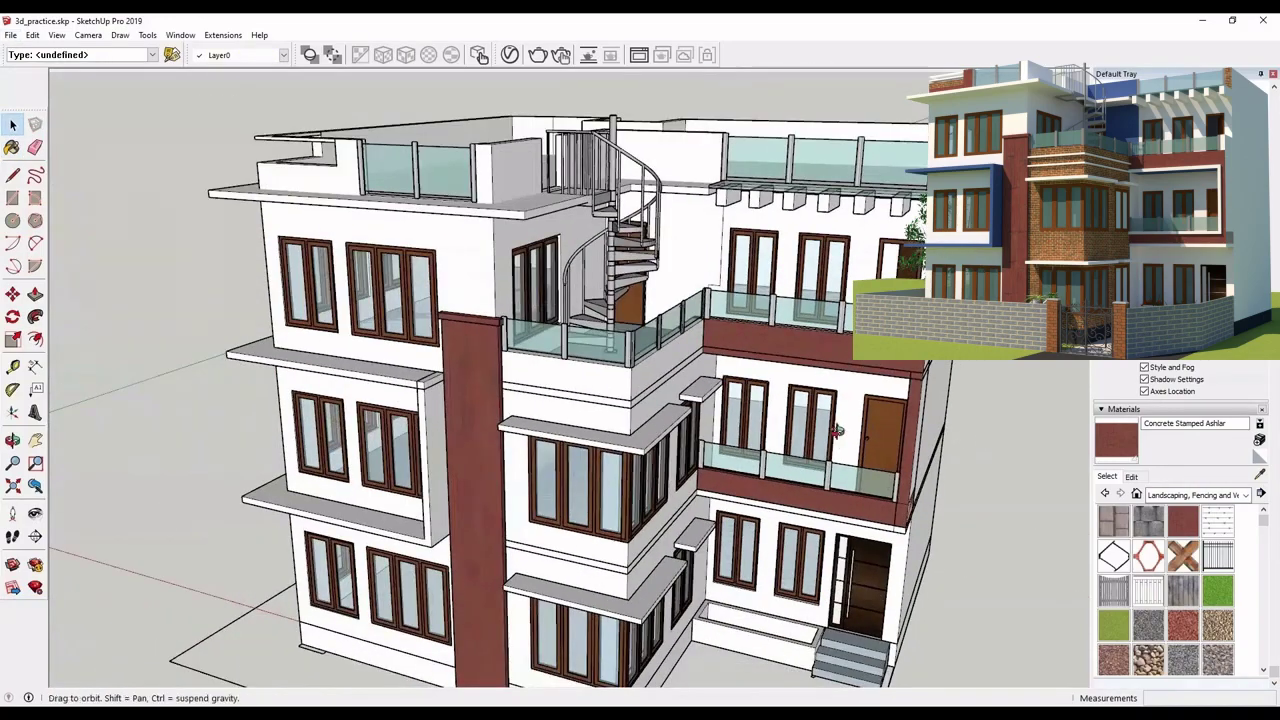
middle_click_drag(838, 430, 715, 415)
scroll(347, 133, "up", 10)
key("l")
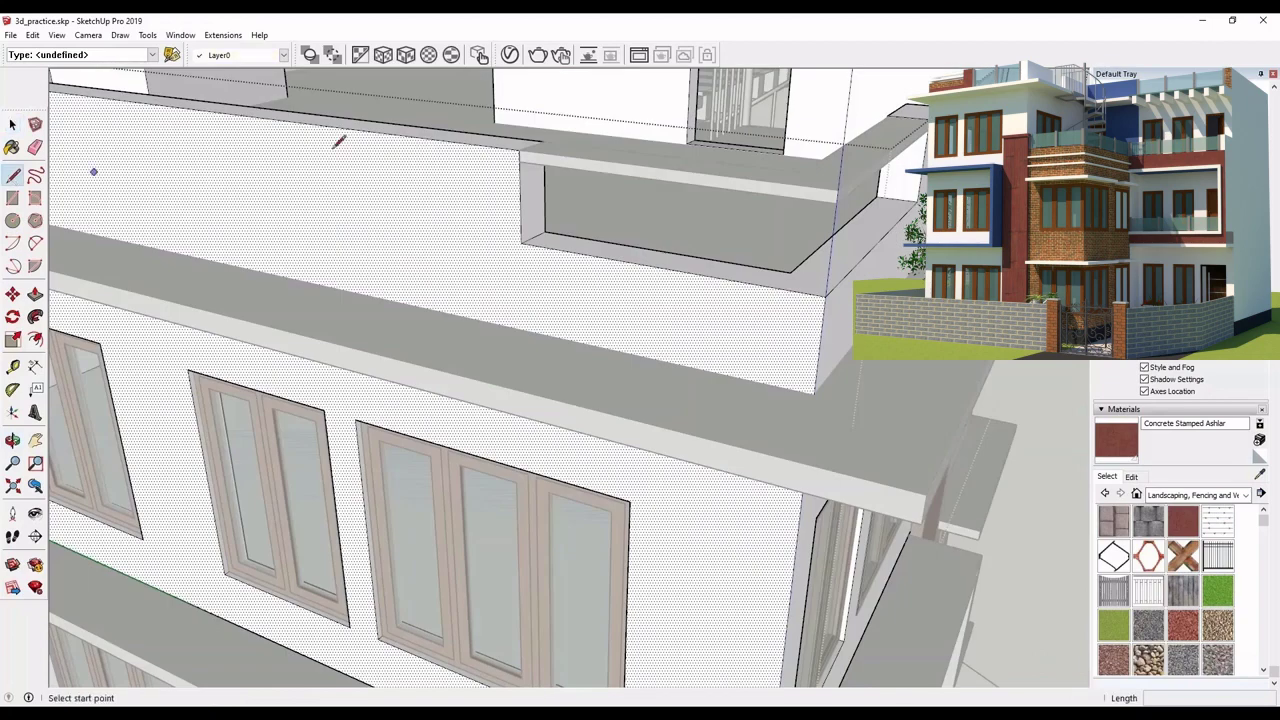
left_click(372, 133)
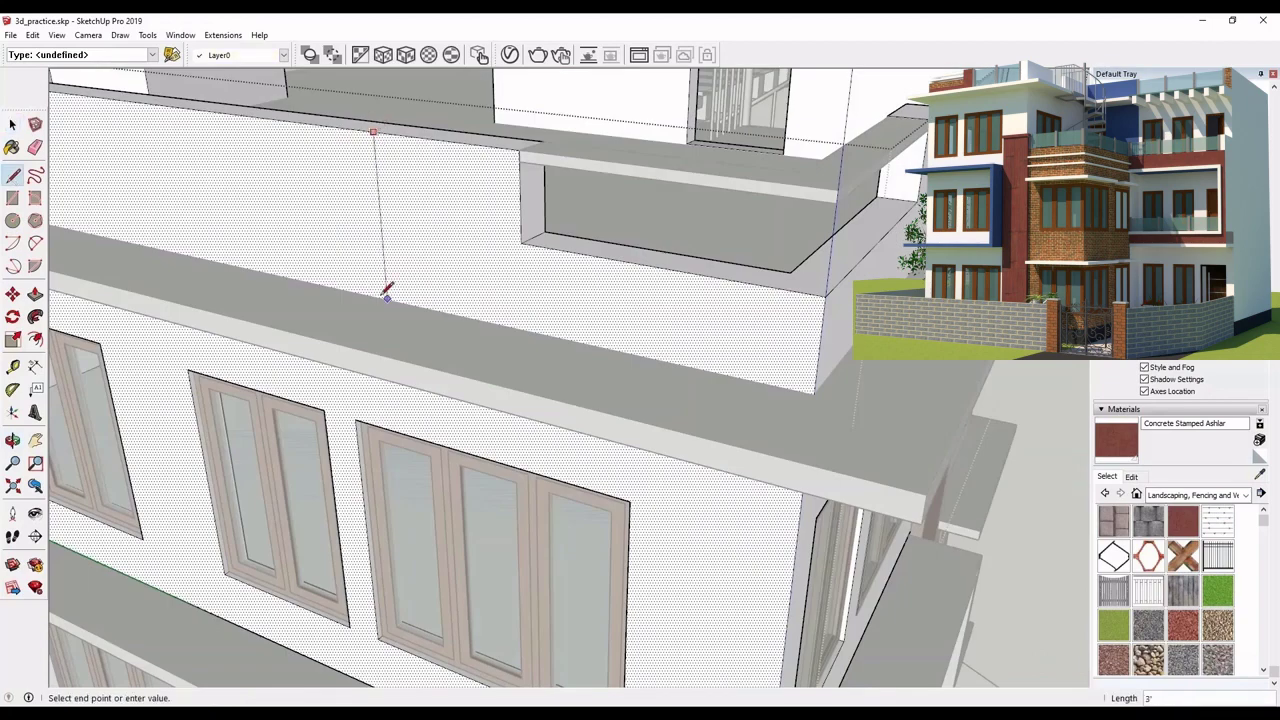
left_click(814, 394)
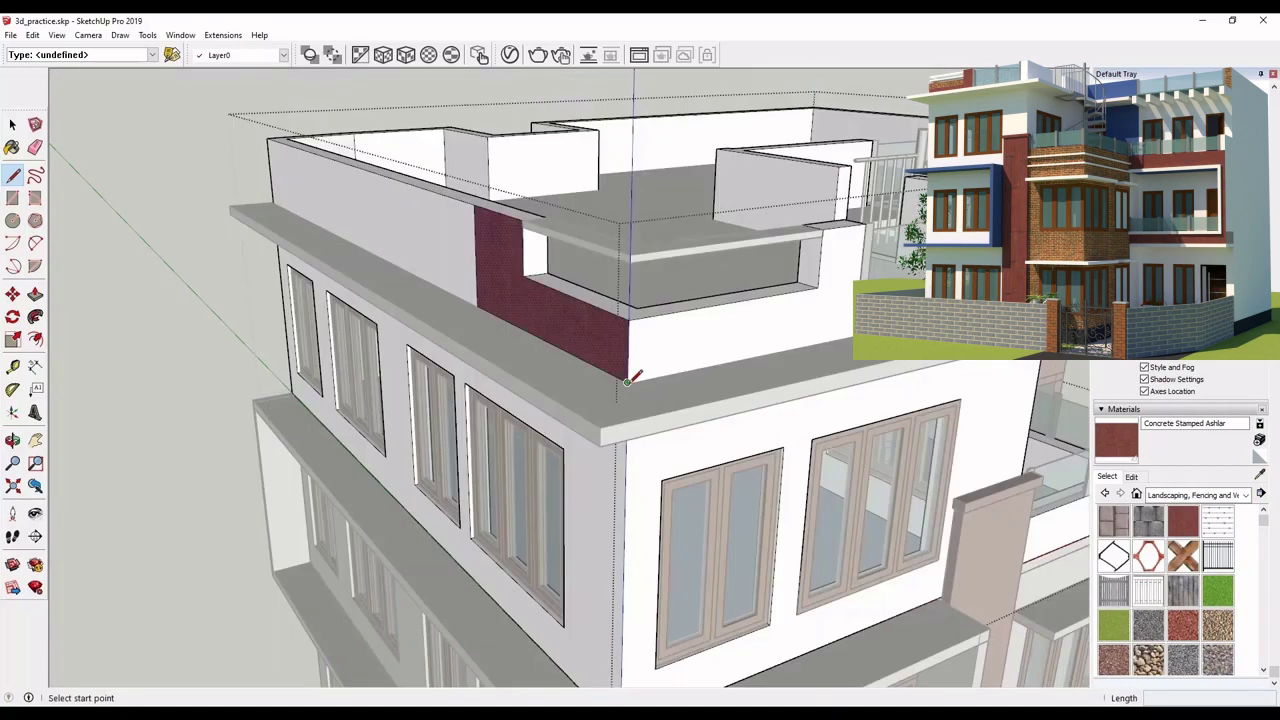
Draw a line about 7' 4" long along the base of the front roof parapet and paint that parapet face Concrete Stamped Ashlar
left_click(630, 379)
scroll(850, 333, "up", 3)
middle_click_drag(858, 330, 852, 336)
scroll(850, 337, "up", 4)
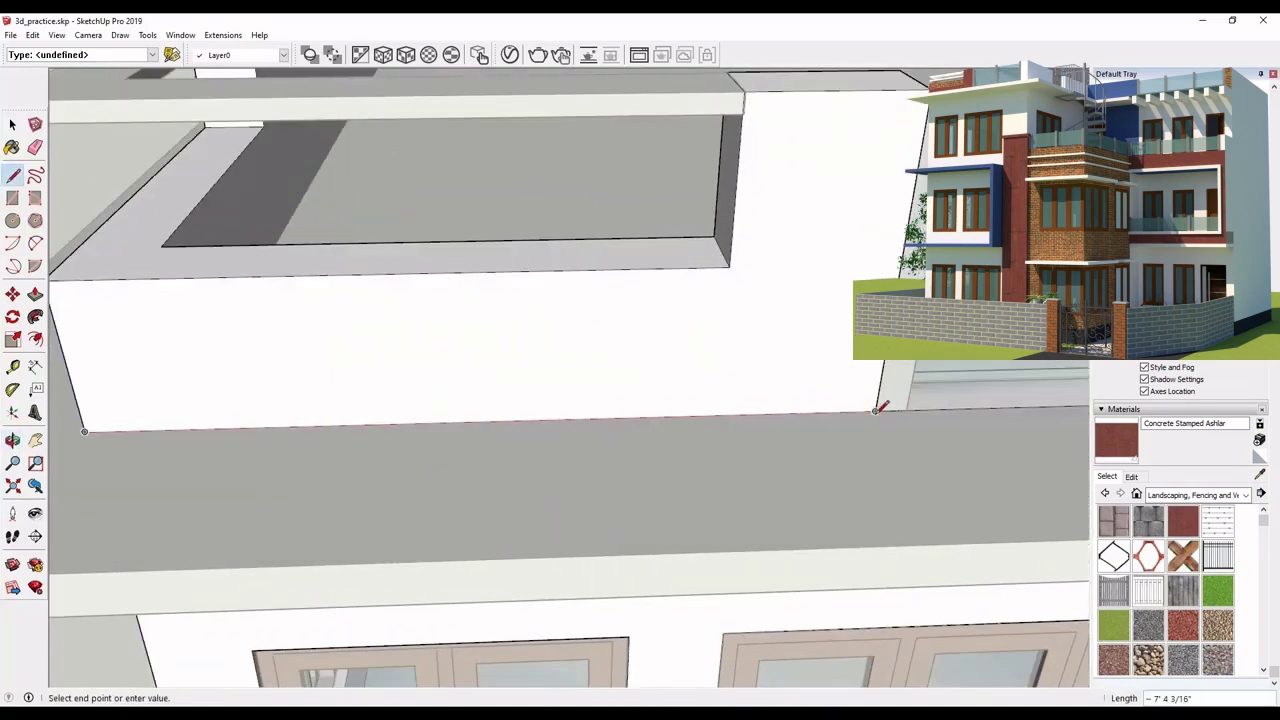
scroll(882, 365, "down", 3)
key("space")
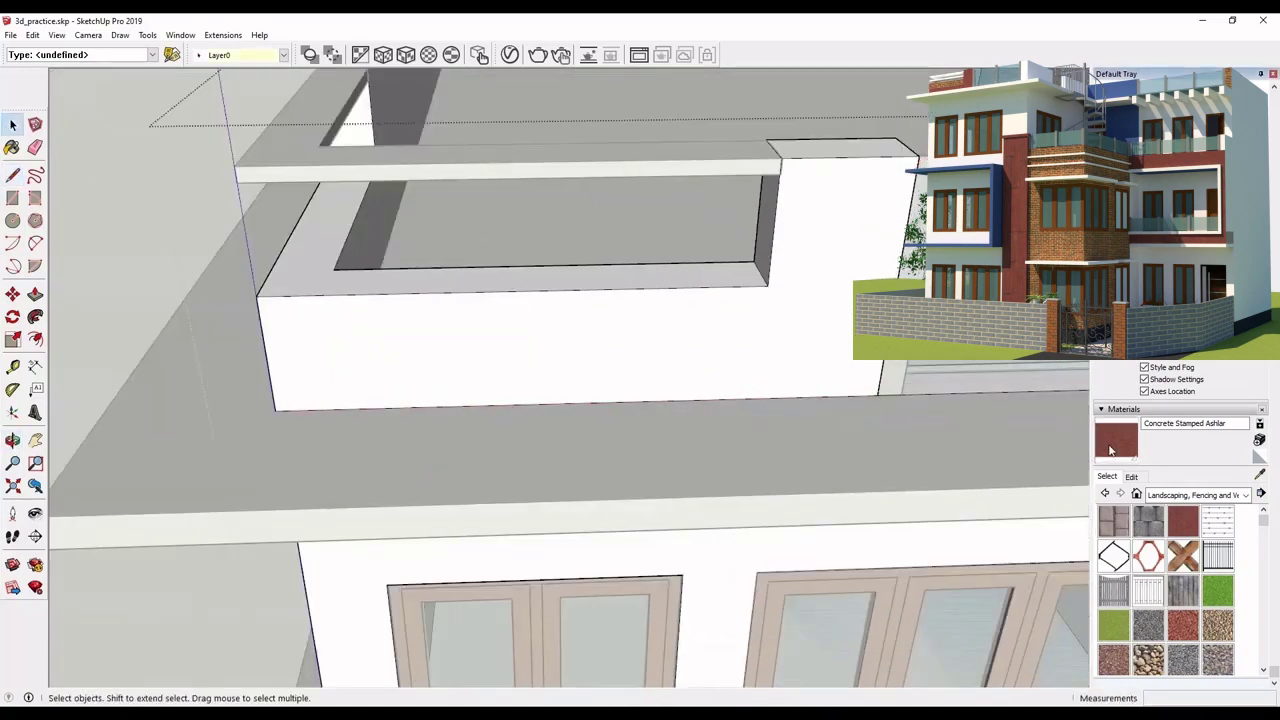
key("b")
left_click(769, 304)
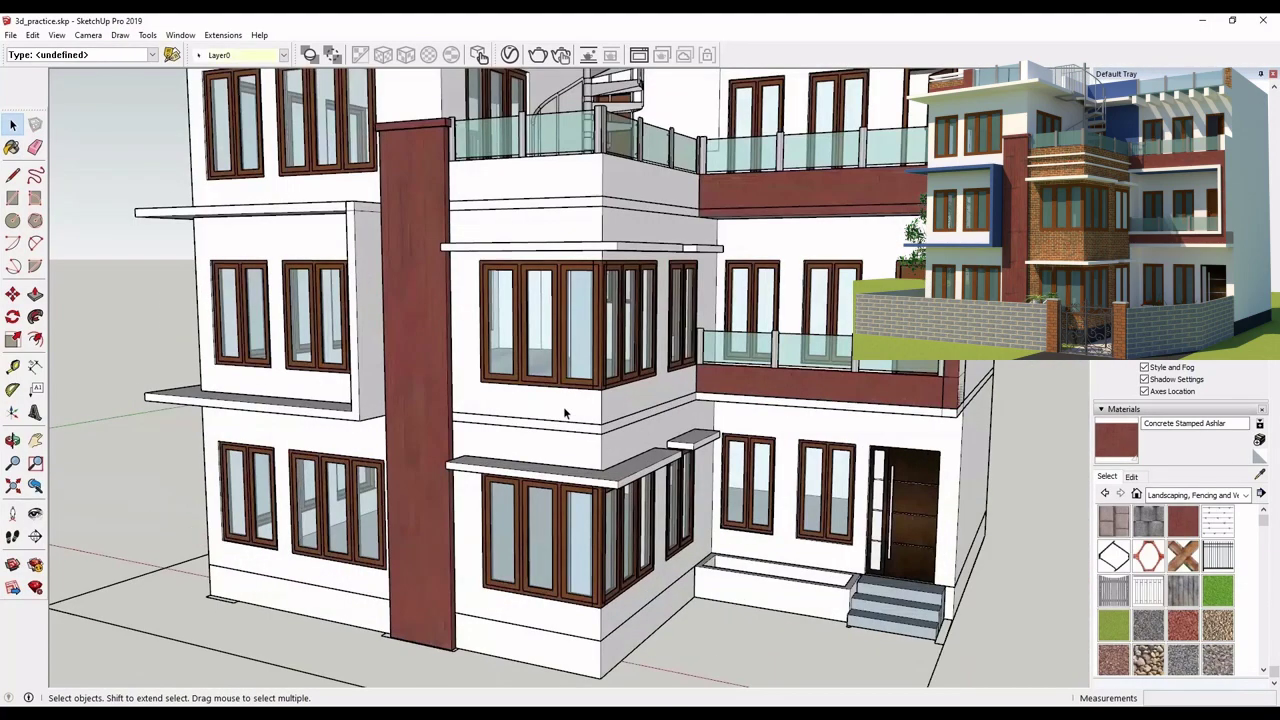
Split the middle-floor front wall with a vertical line about 9' 4" long beside the column, separating the window bay's face
double_click(550, 407)
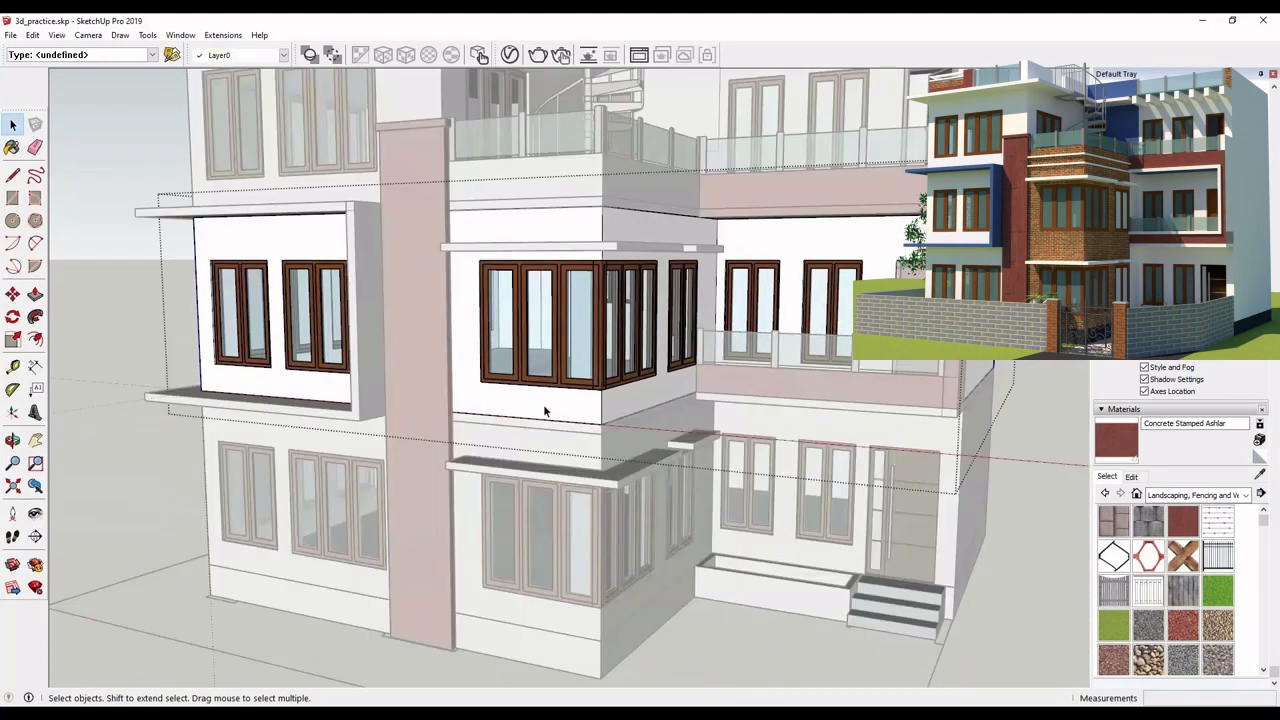
triple_click(556, 404)
left_click(566, 412)
scroll(575, 408, "up", 2)
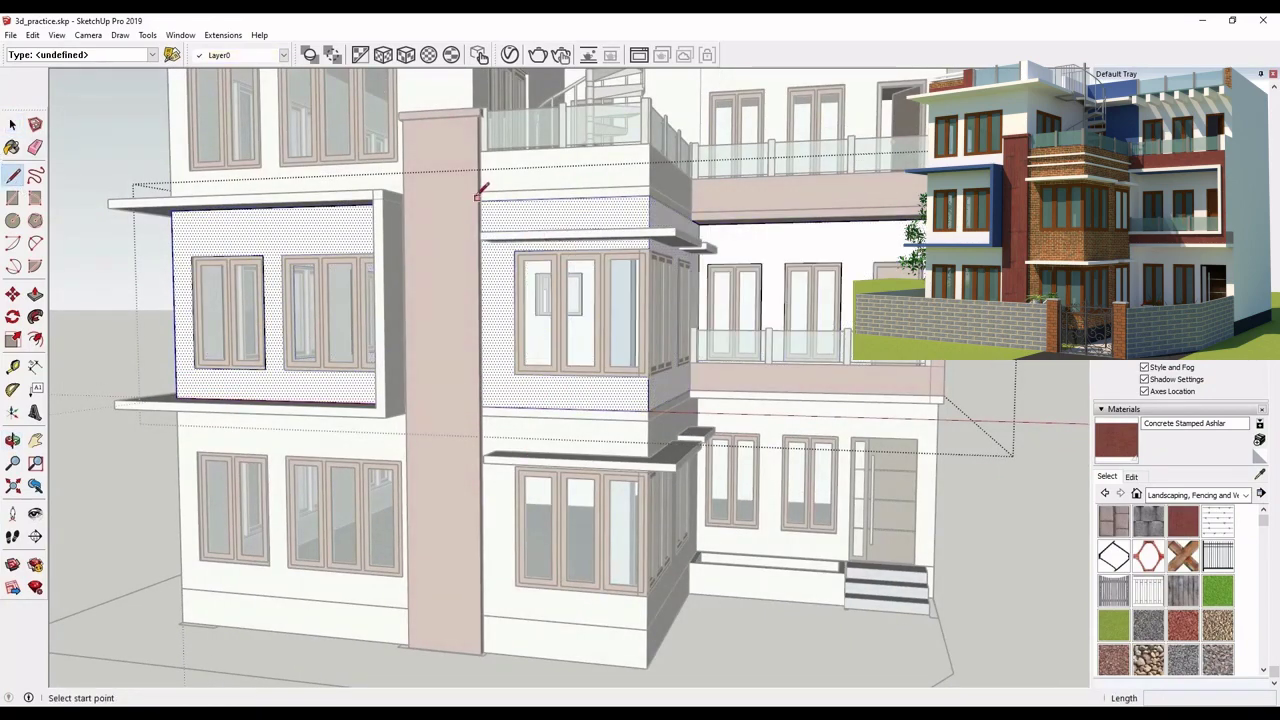
scroll(486, 186, "up", 6)
scroll(346, 177, "up", 4)
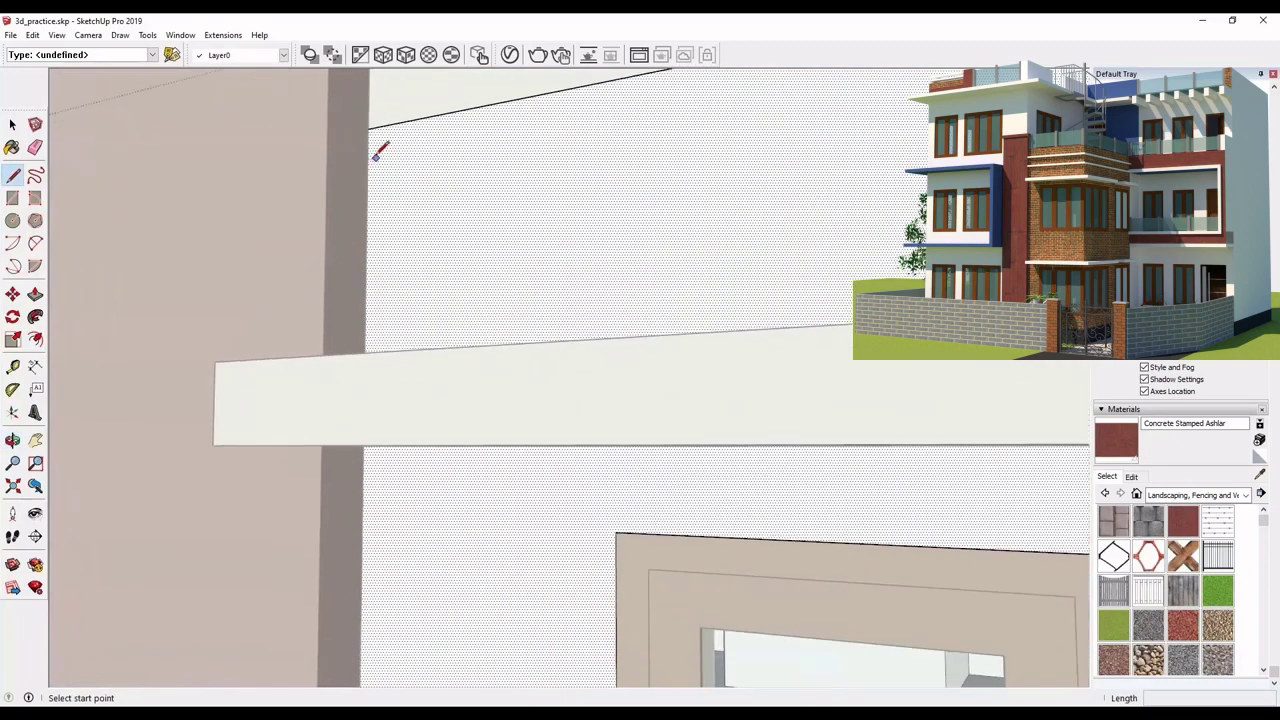
left_click(365, 114)
scroll(429, 263, "down", 6)
scroll(565, 265, "down", 5)
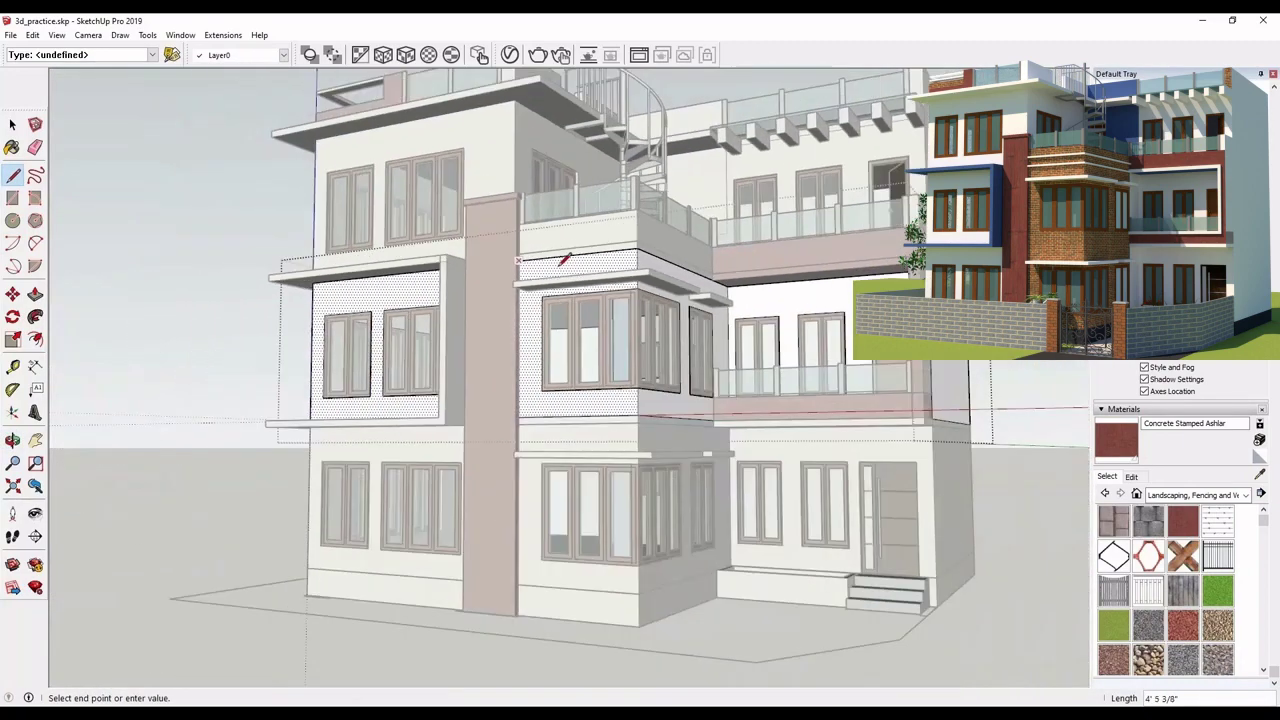
scroll(532, 397, "up", 3)
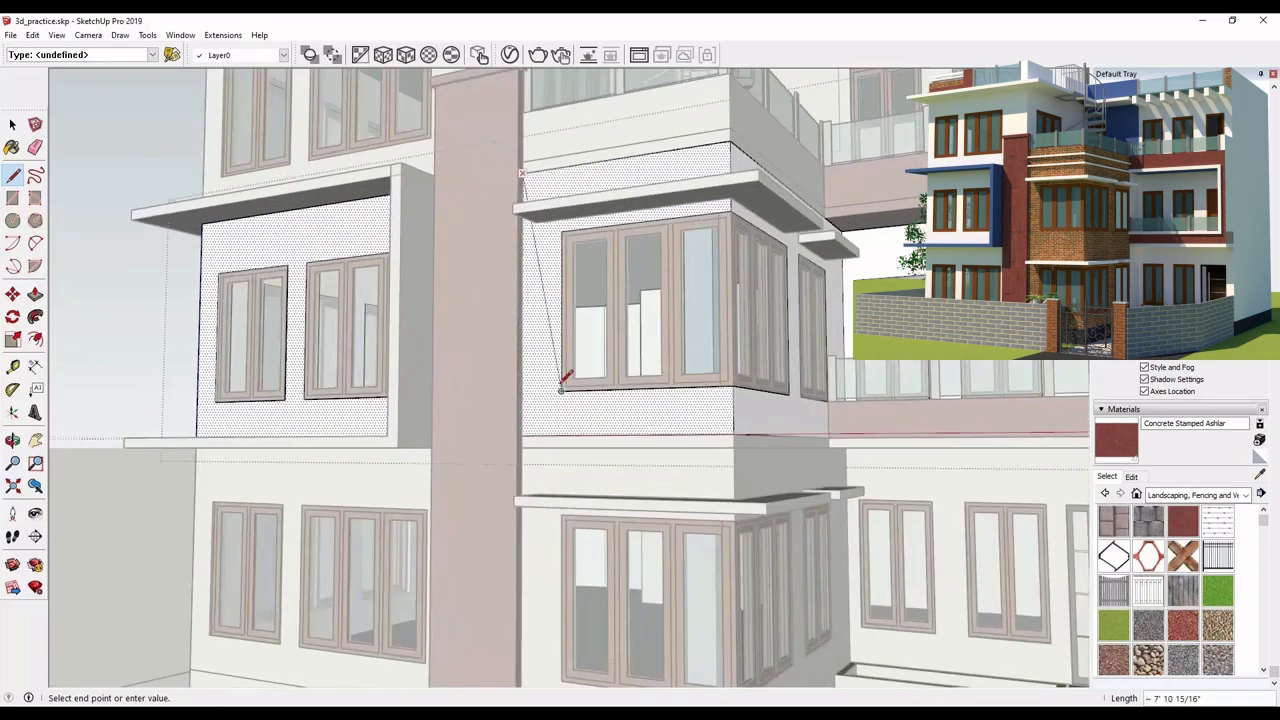
scroll(561, 389, "down", 5)
scroll(566, 540, "up", 7)
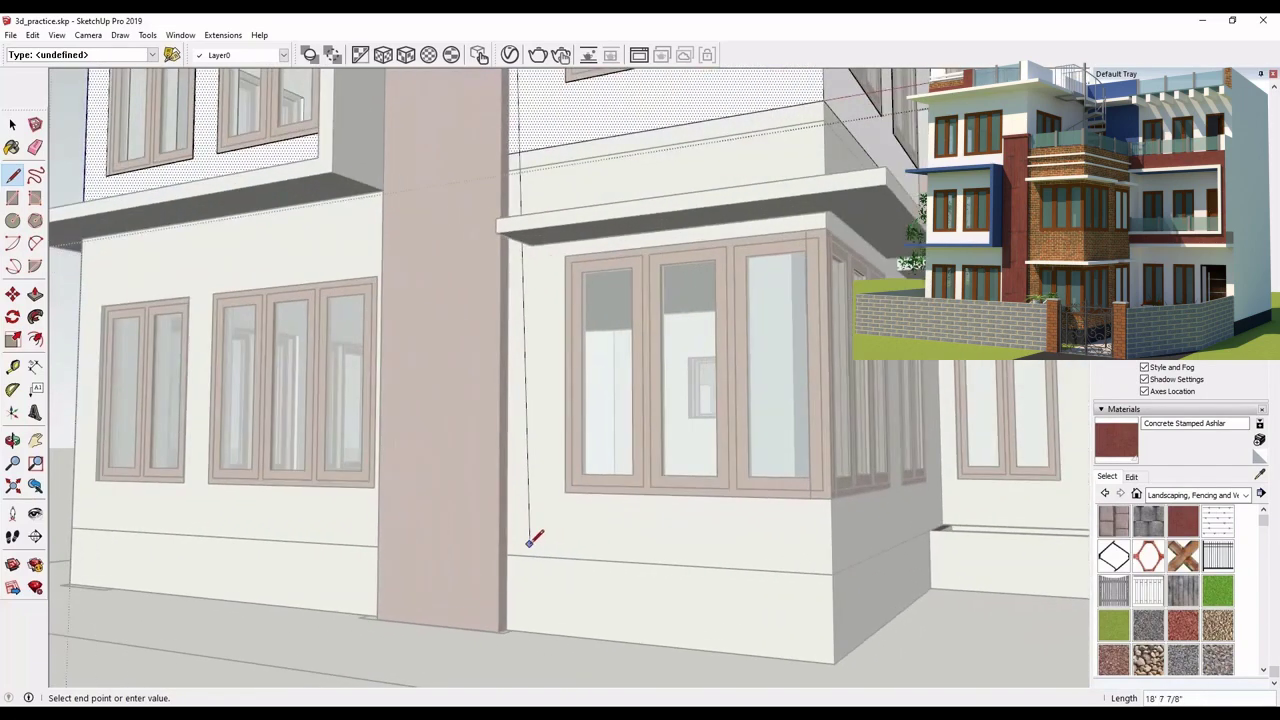
scroll(508, 100, "down", 1)
scroll(480, 195, "up", 6)
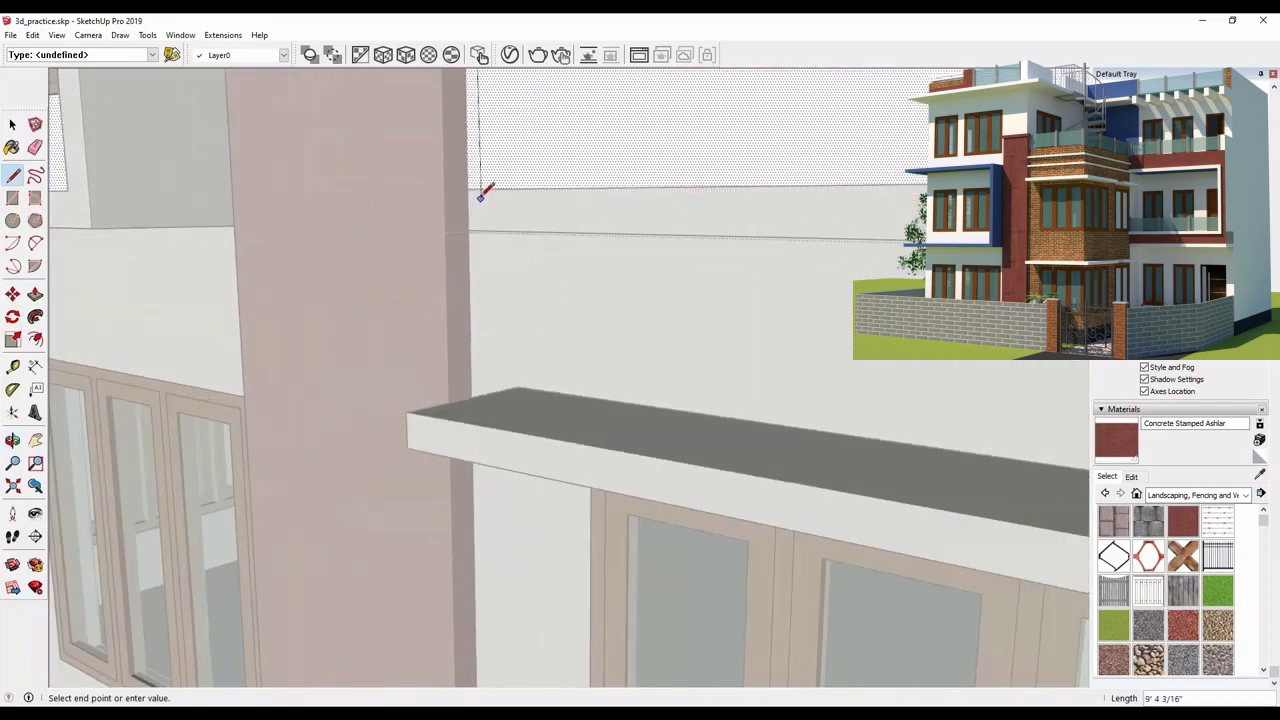
left_click(467, 188)
scroll(580, 290, "down", 5)
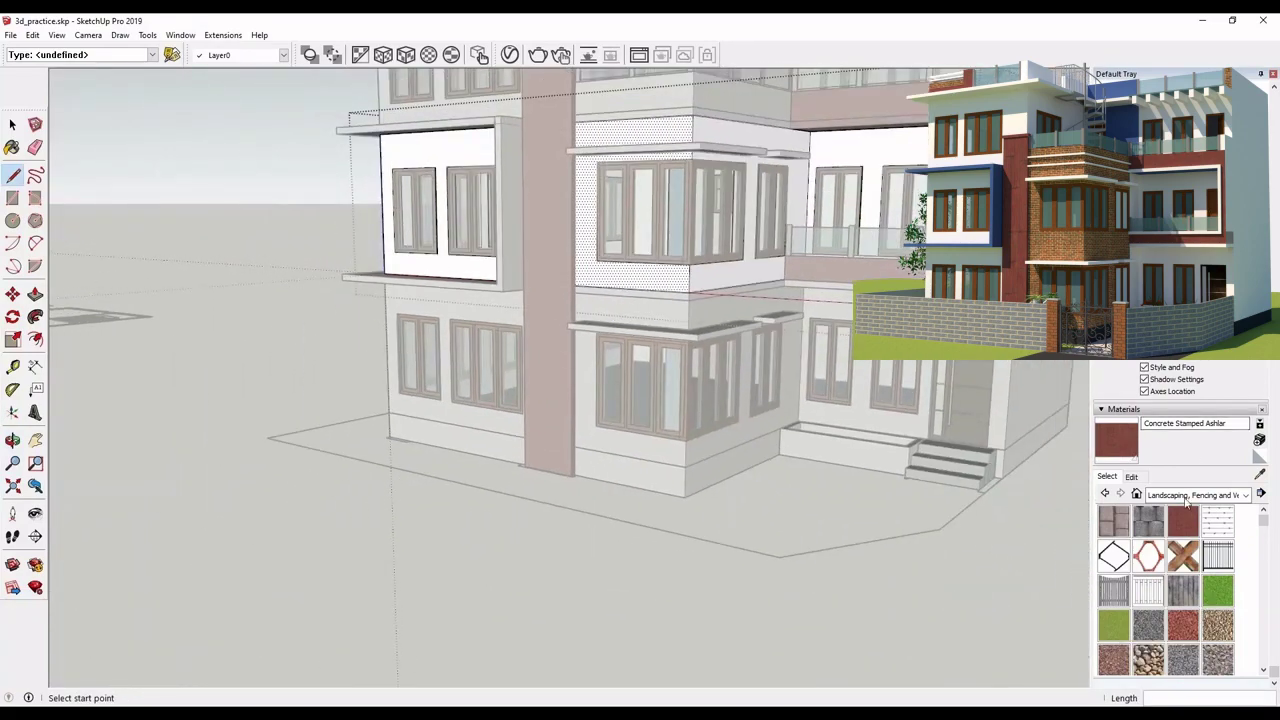
Paint the front wall of the middle-floor window bay with Brick Antique 01 from the Brick, Cladding and Siding materials
left_click(1187, 497)
left_click(1193, 525)
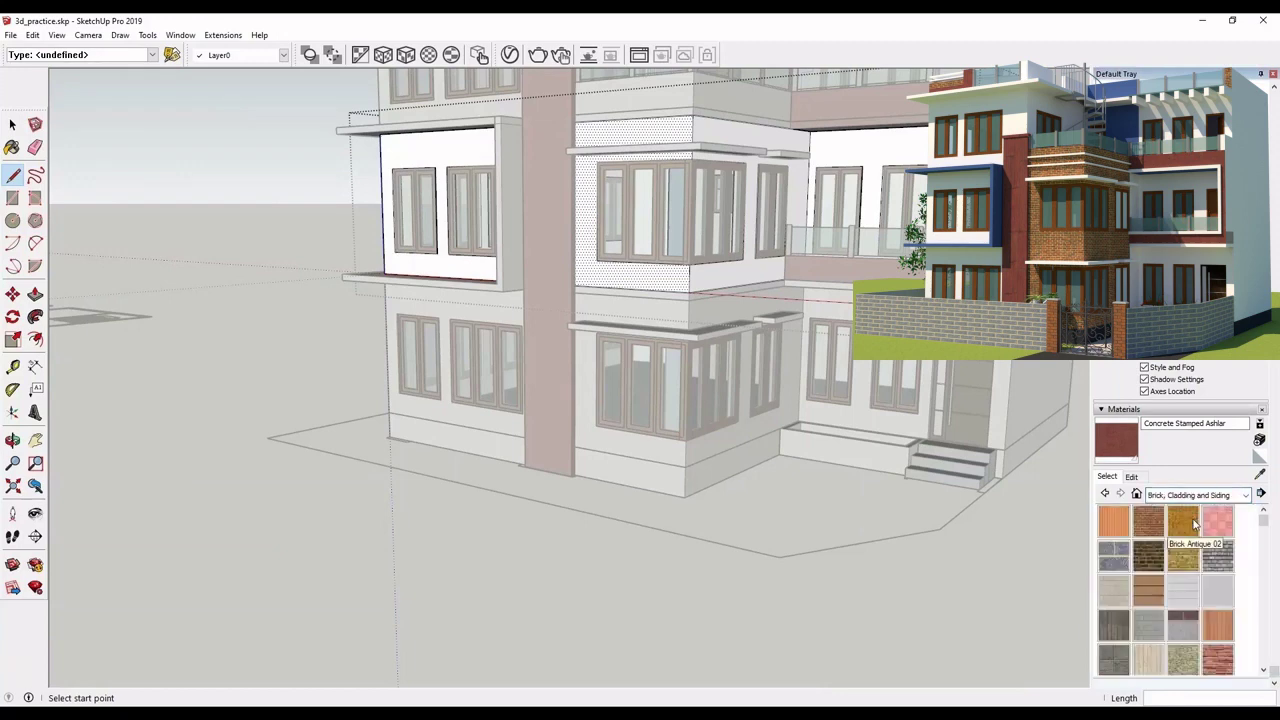
left_click(1150, 522)
left_click(671, 266)
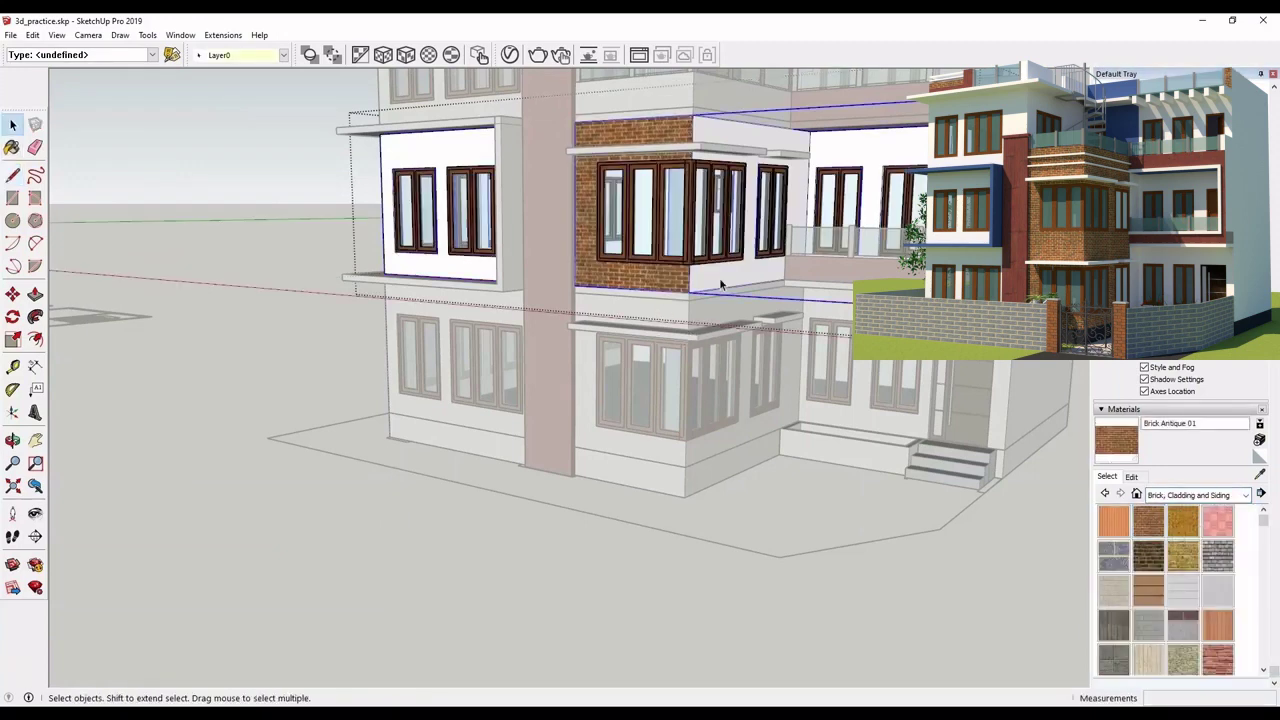
Paint the side wall of the middle-floor window bay with Brick Antique 01
key("space")
left_click(729, 283)
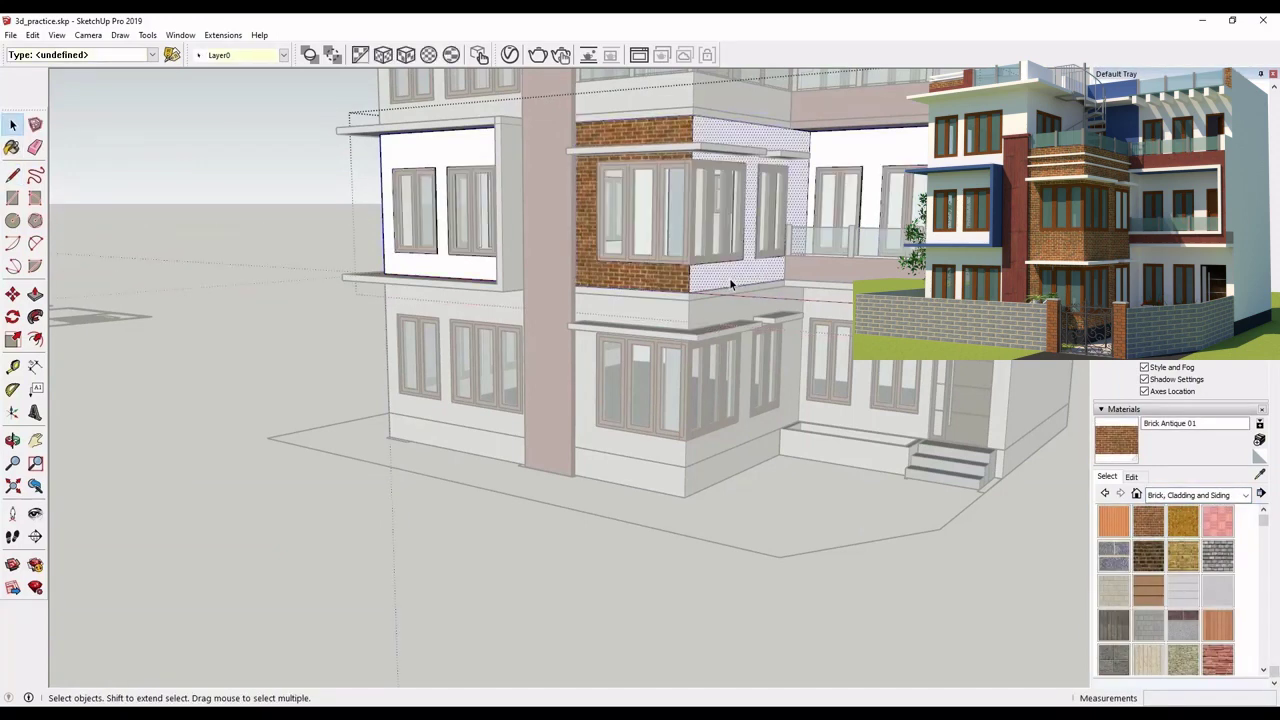
left_click(1127, 440)
left_click(781, 137)
Paint both faces of the terrace parapet above the window bay and the narrow band beneath them with Brick Antique 01
middle_click_drag(728, 180, 606, 209)
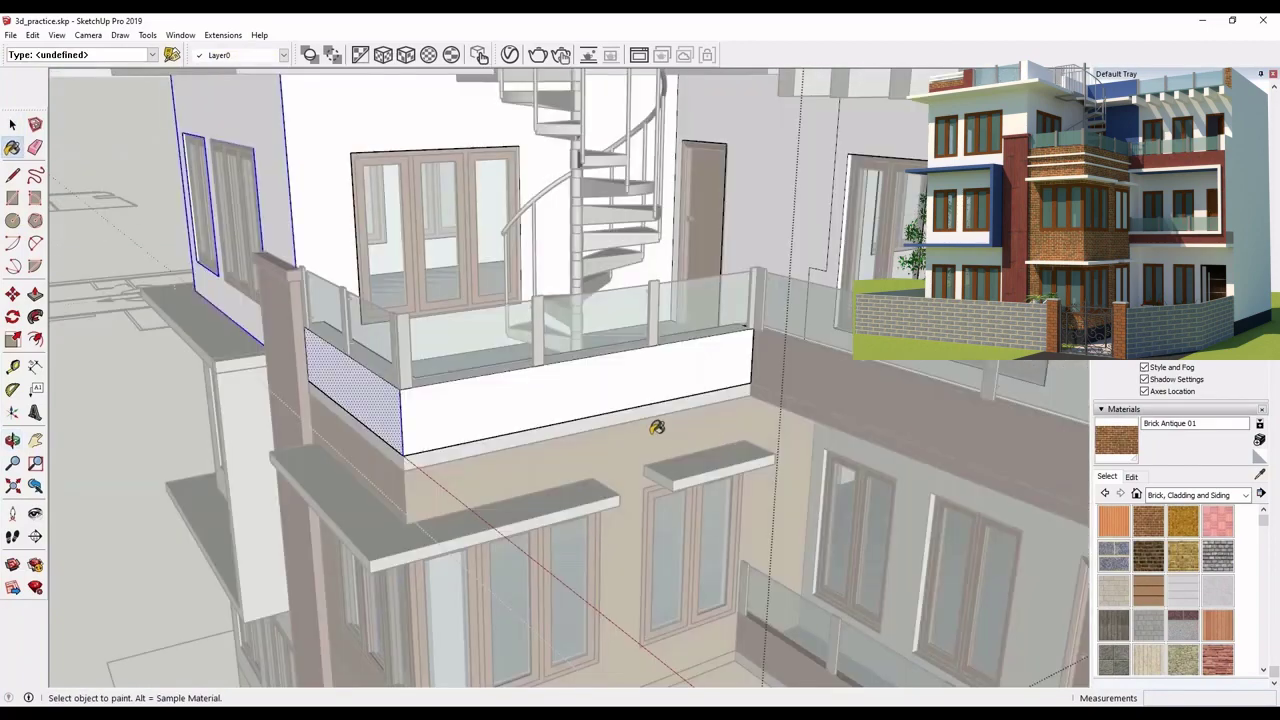
left_click(595, 391)
left_click(389, 408)
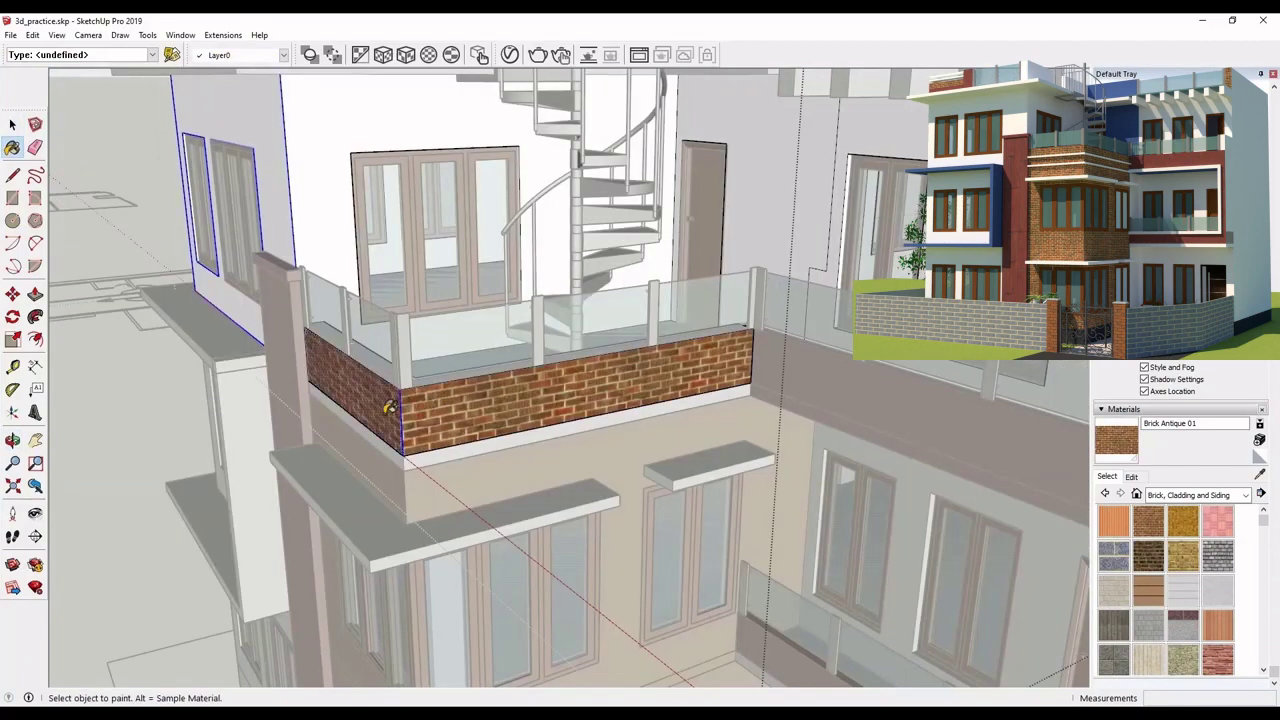
middle_click_drag(424, 413, 752, 314)
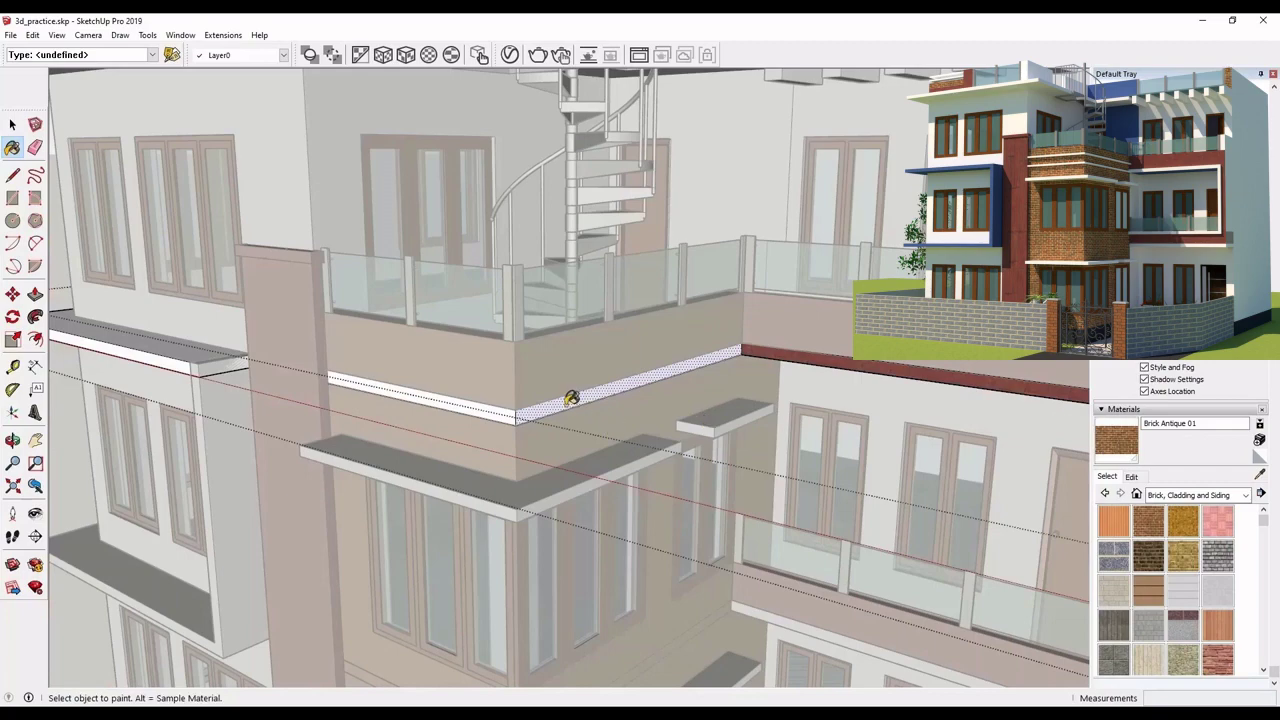
left_click(571, 398)
left_click(500, 408)
scroll(789, 280, "down", 5)
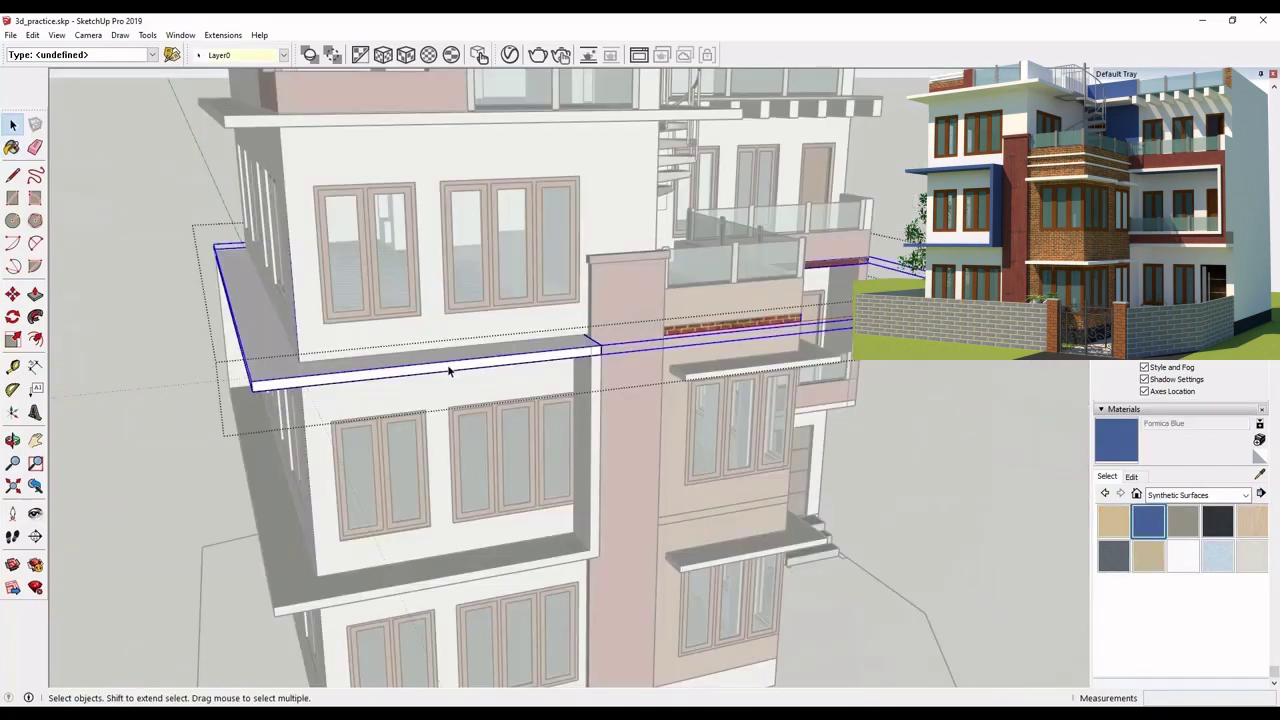
Paint the top, front edge and side edge of the upper projecting slab around the middle floor Formica Blue
left_click(455, 370)
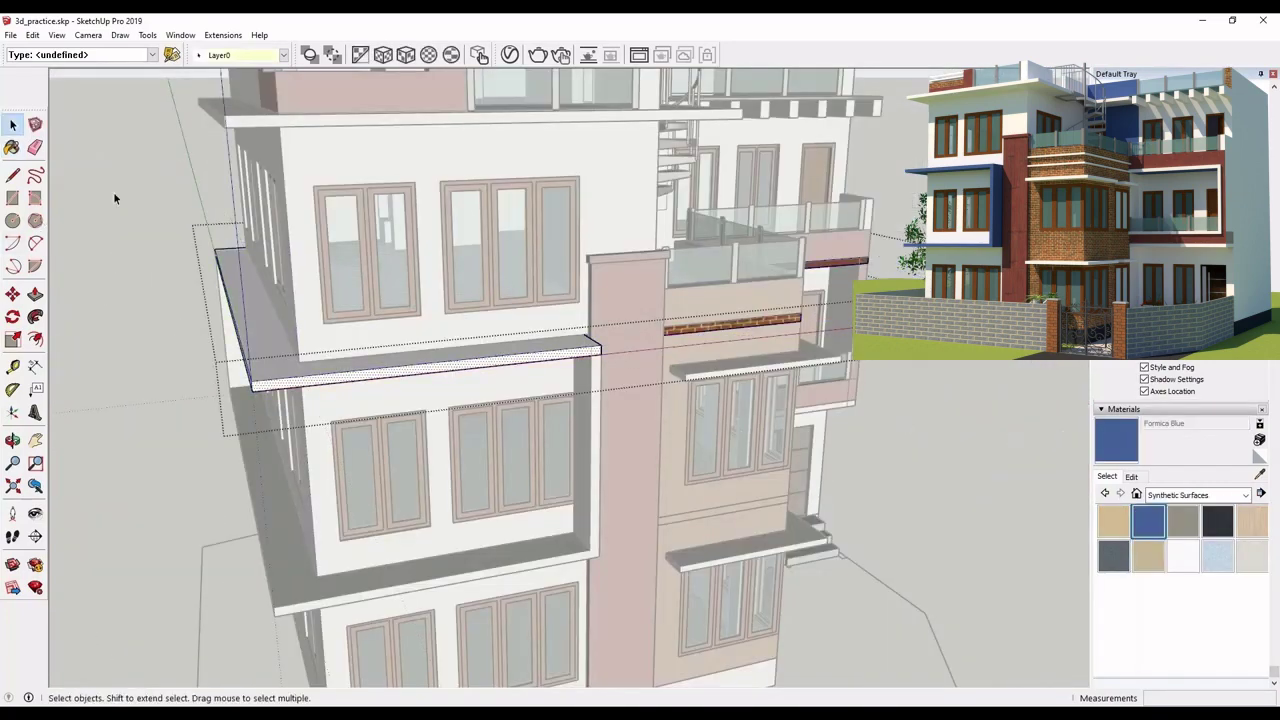
left_click(1126, 443)
scroll(528, 345, "up", 2)
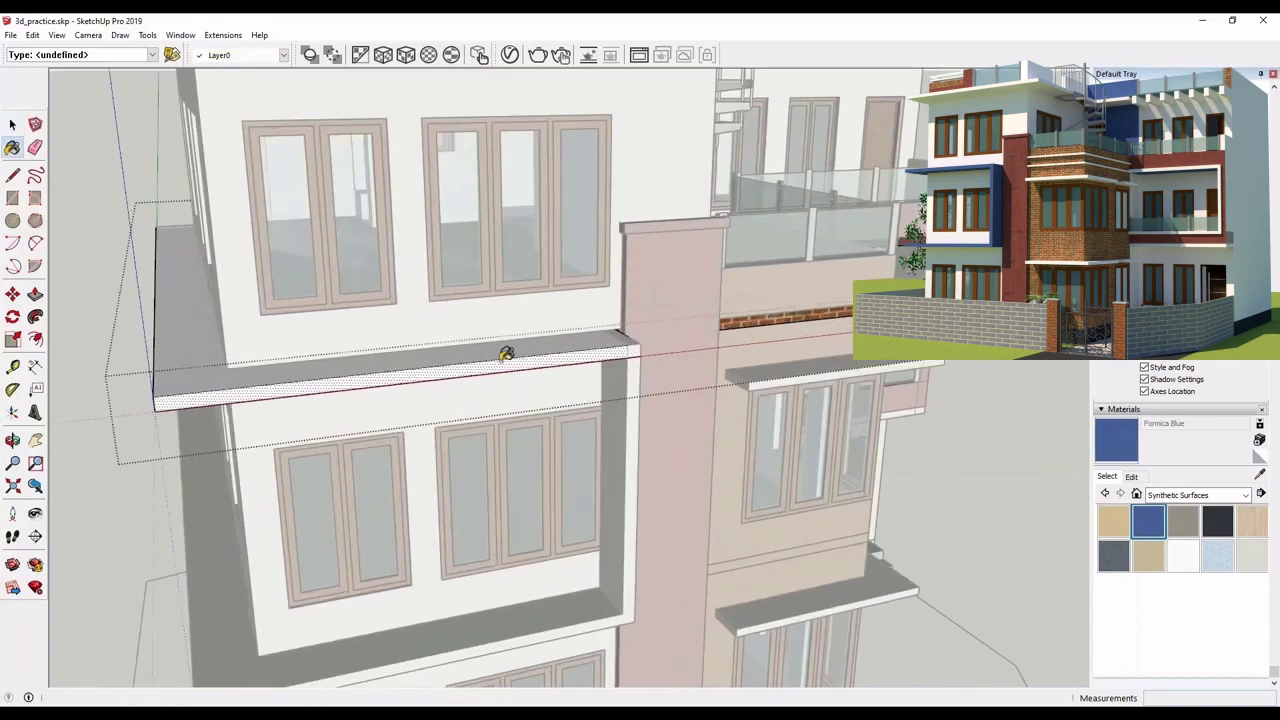
left_click(511, 348)
left_click(613, 362)
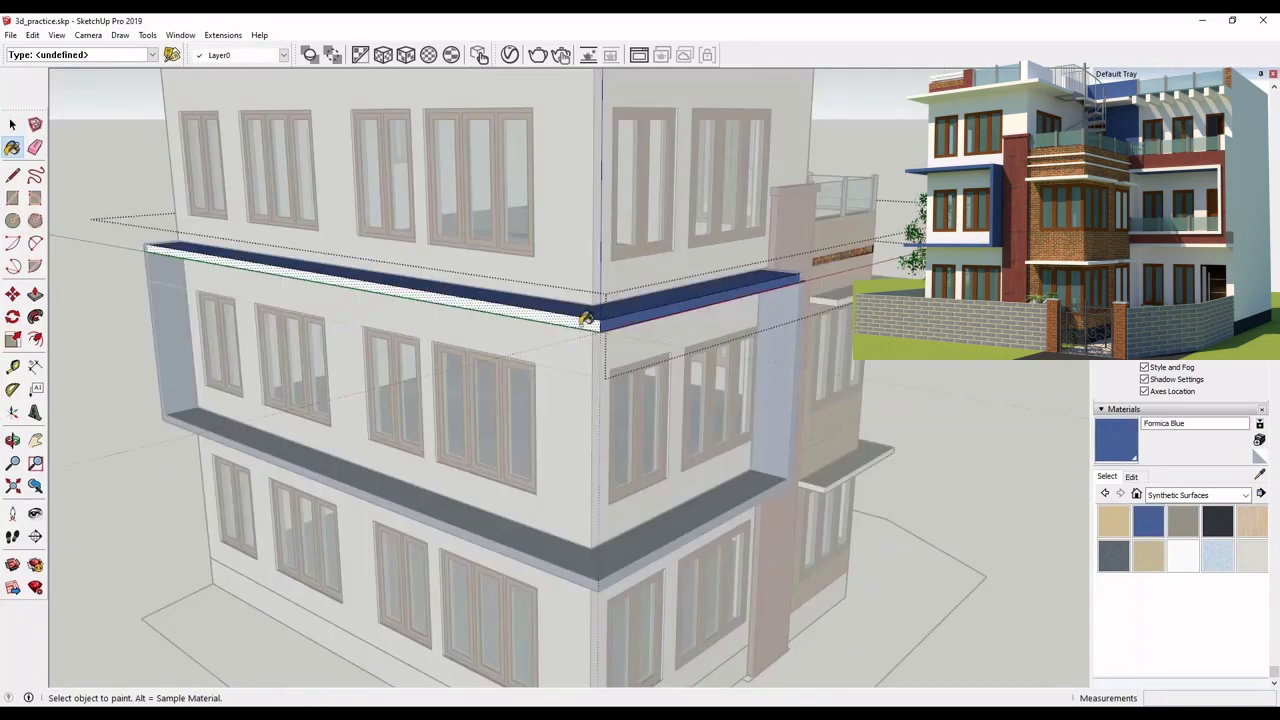
left_click(586, 318)
scroll(590, 320, "down", 2)
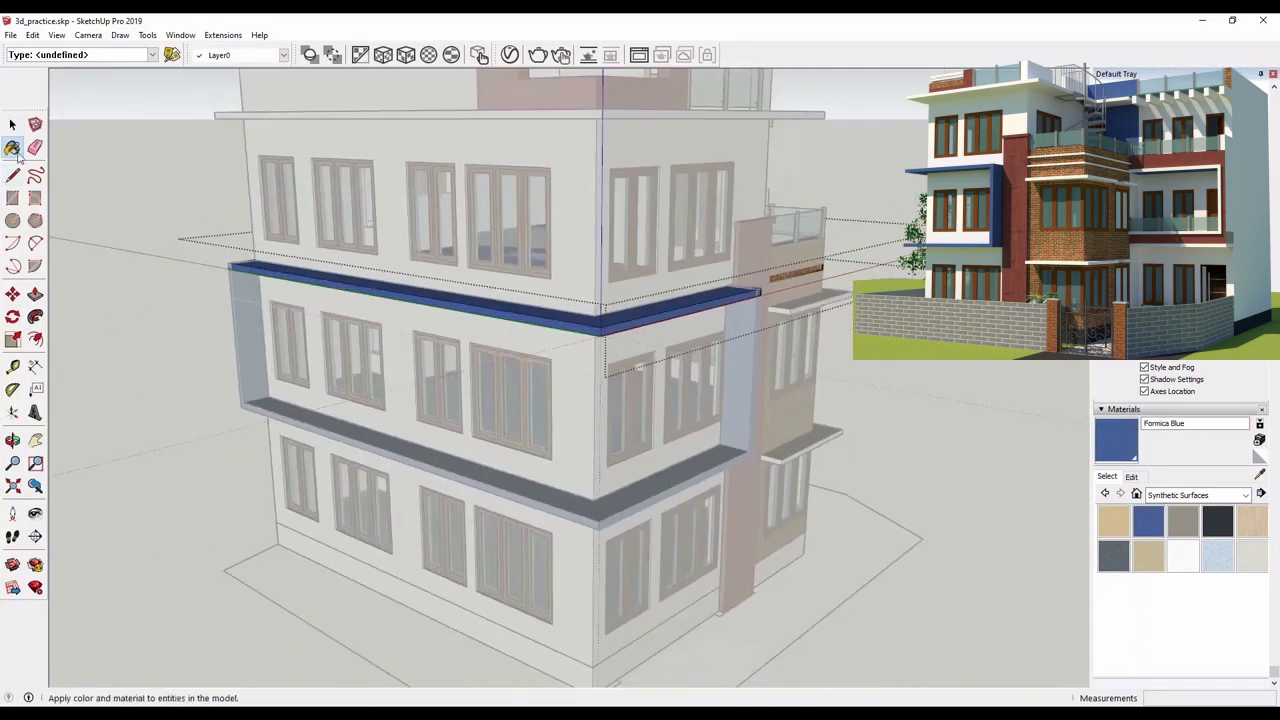
left_click(13, 125)
left_click(145, 287)
Paint the top-floor wall behind the spiral staircase, including its parapet part, Formica Blue
scroll(530, 407, "down", 3)
middle_click_drag(535, 412, 454, 403)
middle_click_drag(557, 364, 492, 383)
scroll(687, 170, "up", 2)
scroll(661, 292, "down", 3)
scroll(666, 217, "up", 4)
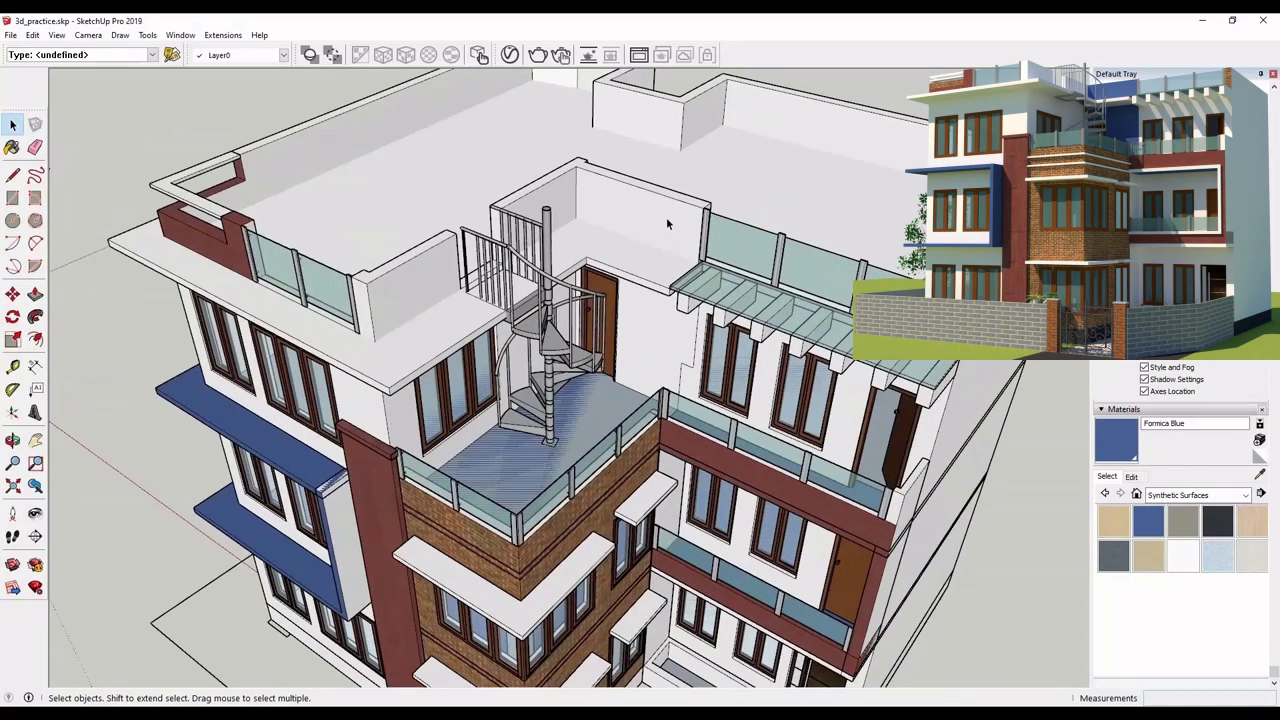
double_click(666, 217)
left_click(671, 213)
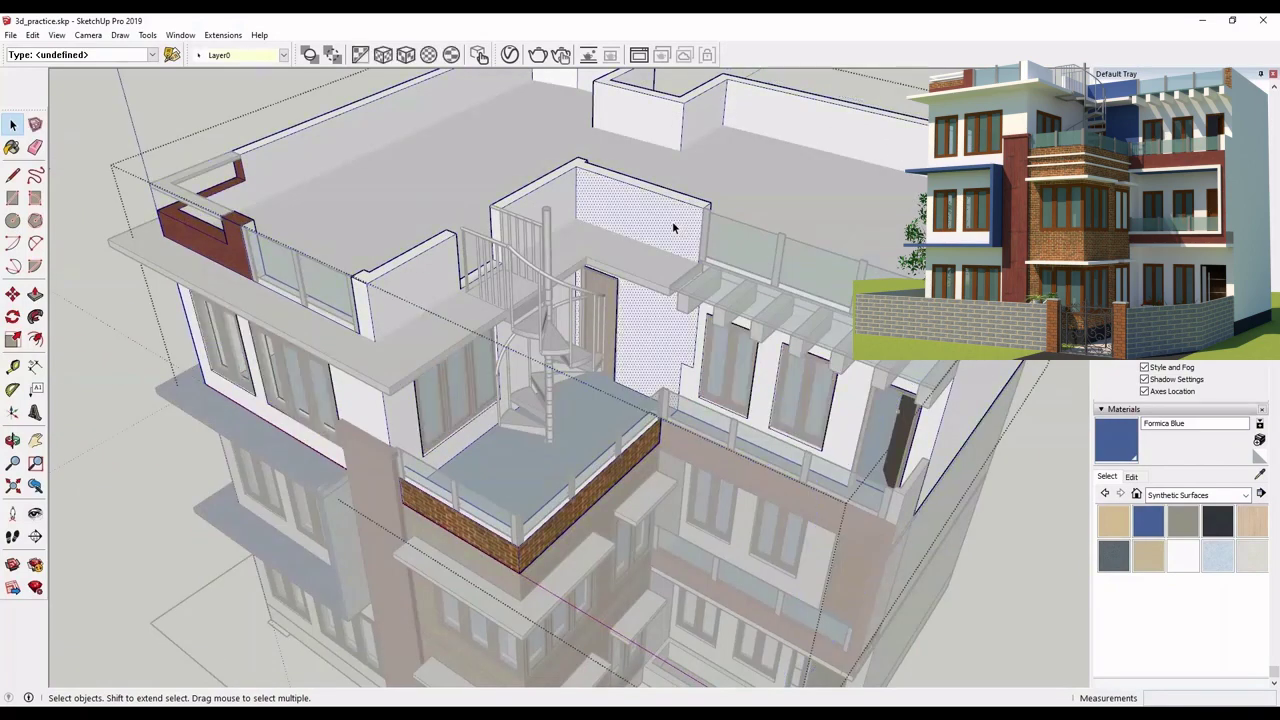
left_click(1148, 520)
left_click(654, 211)
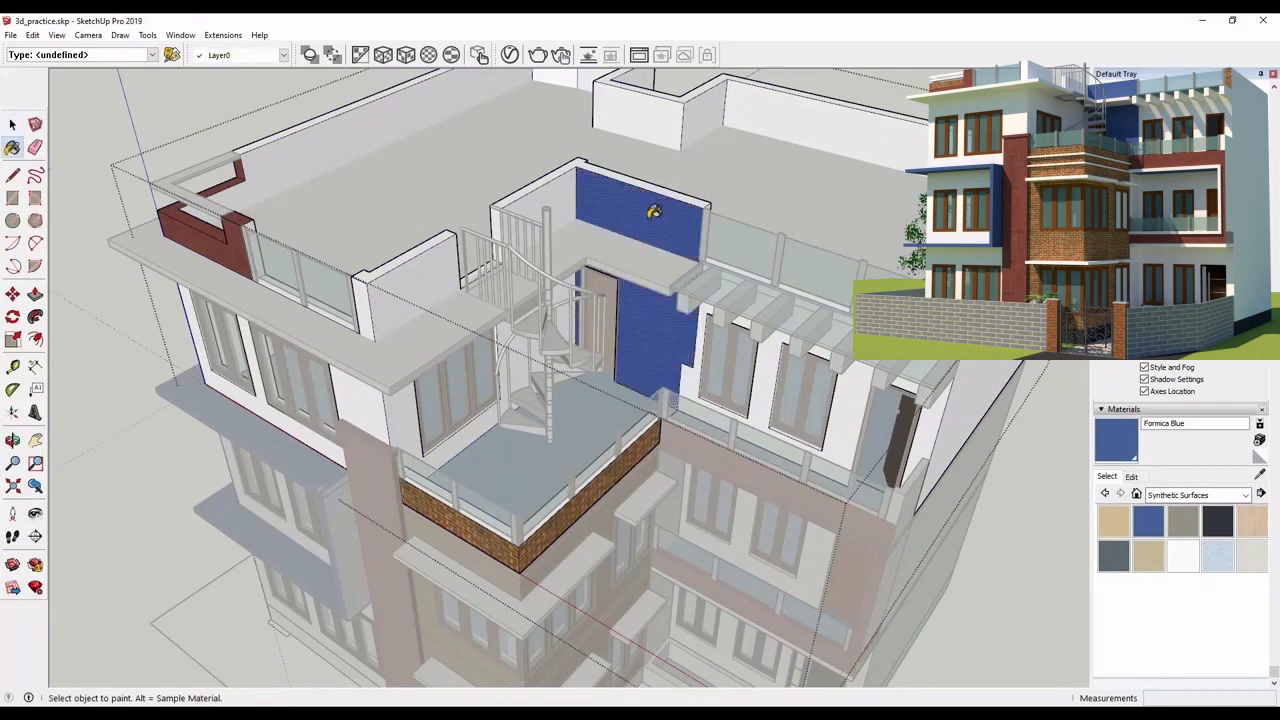
Draw a rectangle about 5 3/16" by 8 7/8" on the inner side face of the ashlar parapet's front opening
scroll(680, 400, "up", 5)
key("r")
left_click(573, 563)
left_click(701, 260)
left_click(1113, 466)
left_click(660, 351)
middle_click_drag(660, 351, 666, 429)
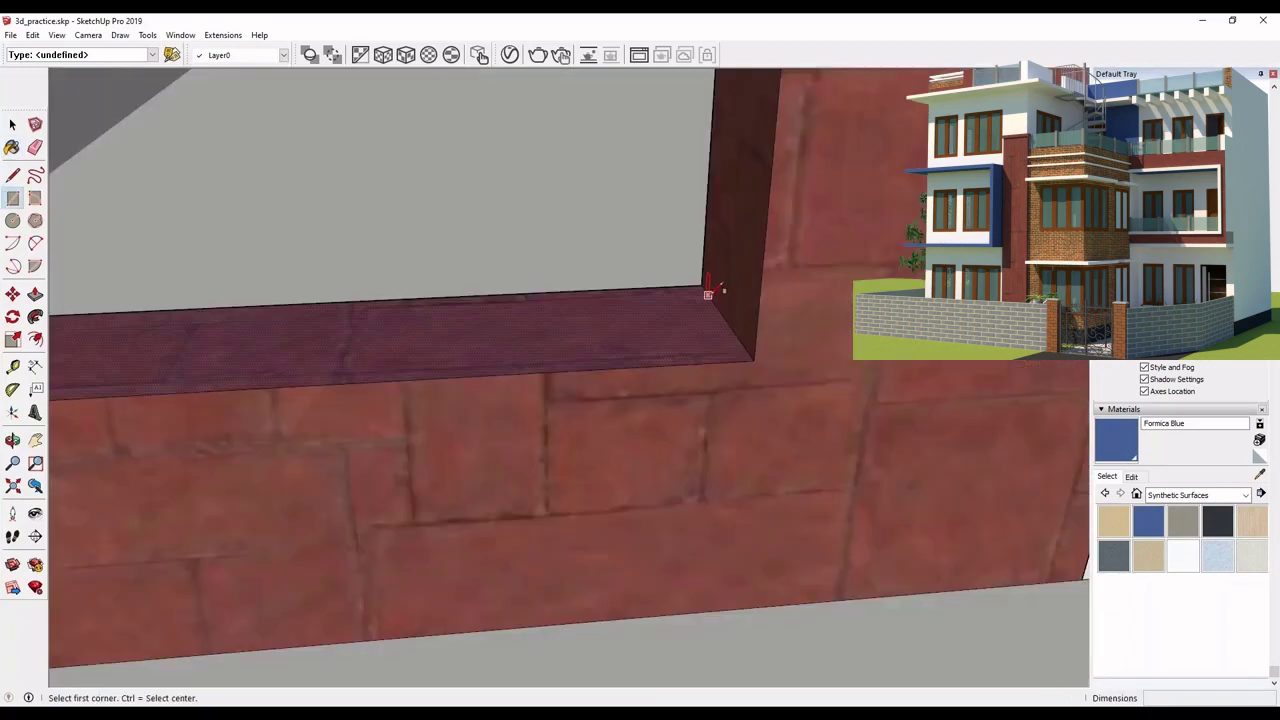
left_click(708, 294)
left_click(757, 137)
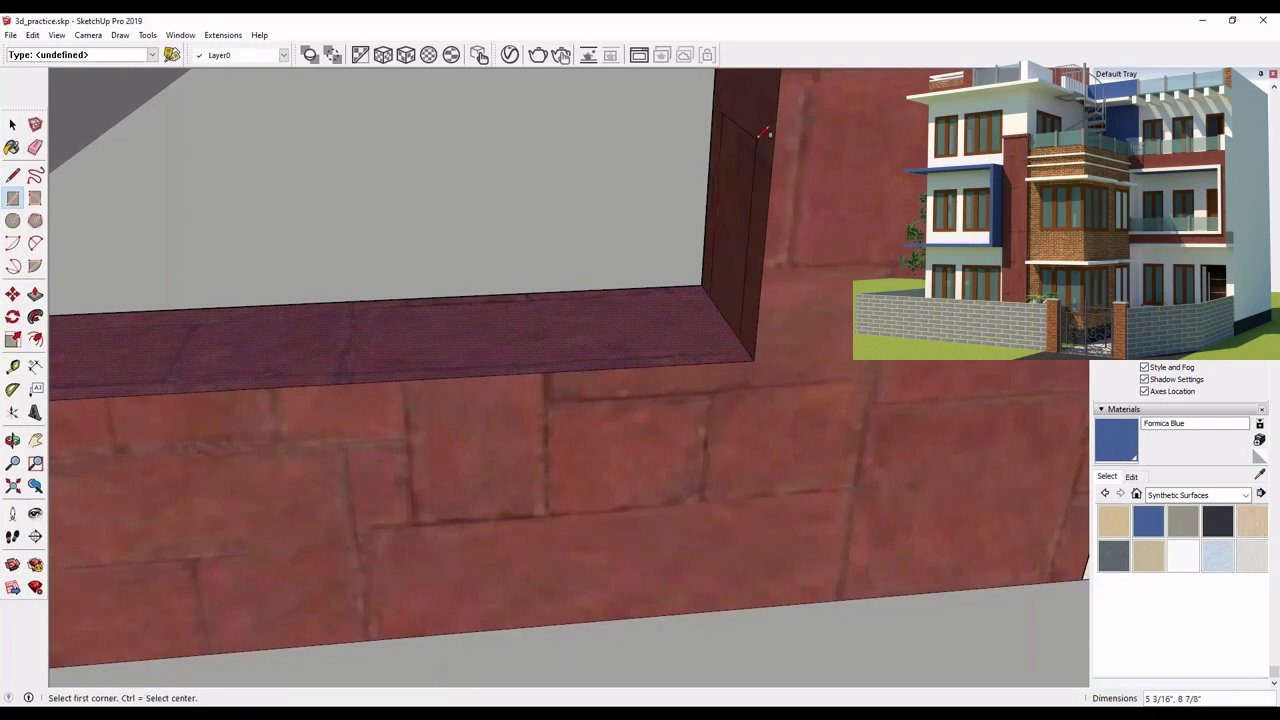
Sample the Brick Antique 01 material from the model and apply it to the small rectangle in the parapet opening
left_click(1260, 474)
scroll(755, 318, "down", 10)
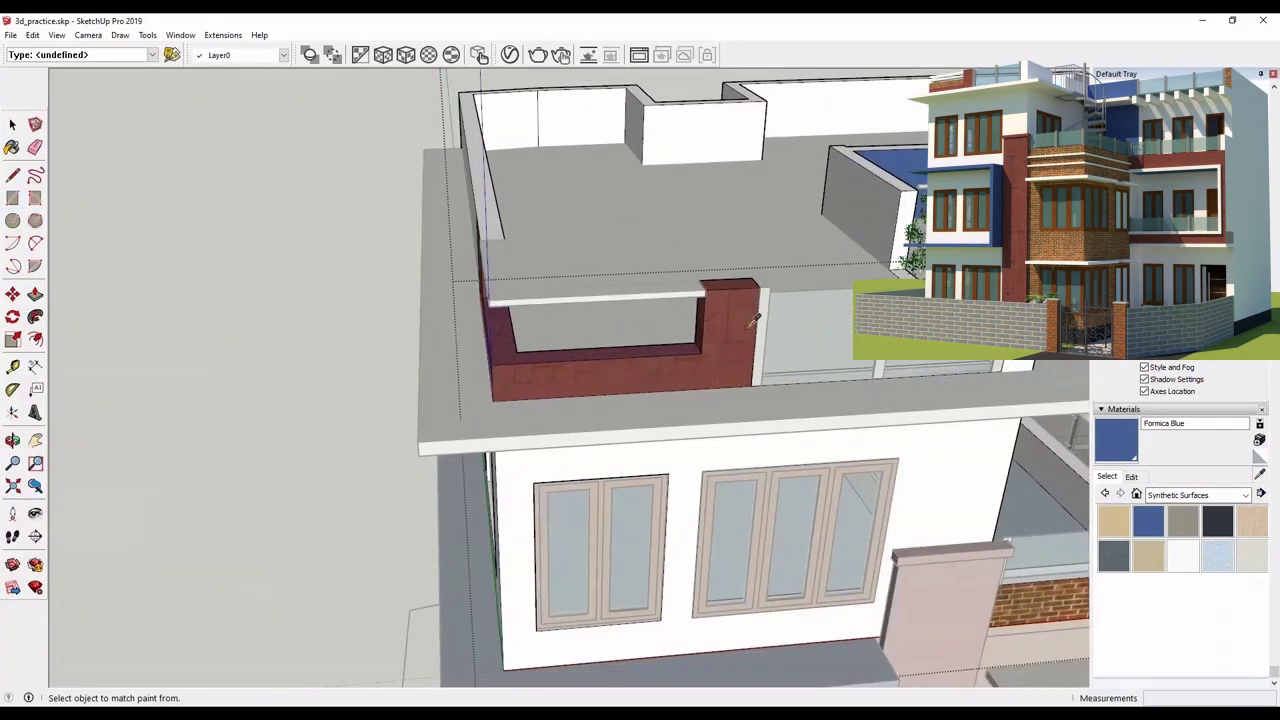
scroll(755, 318, "down", 2)
left_click(638, 335)
scroll(785, 327, "up", 8)
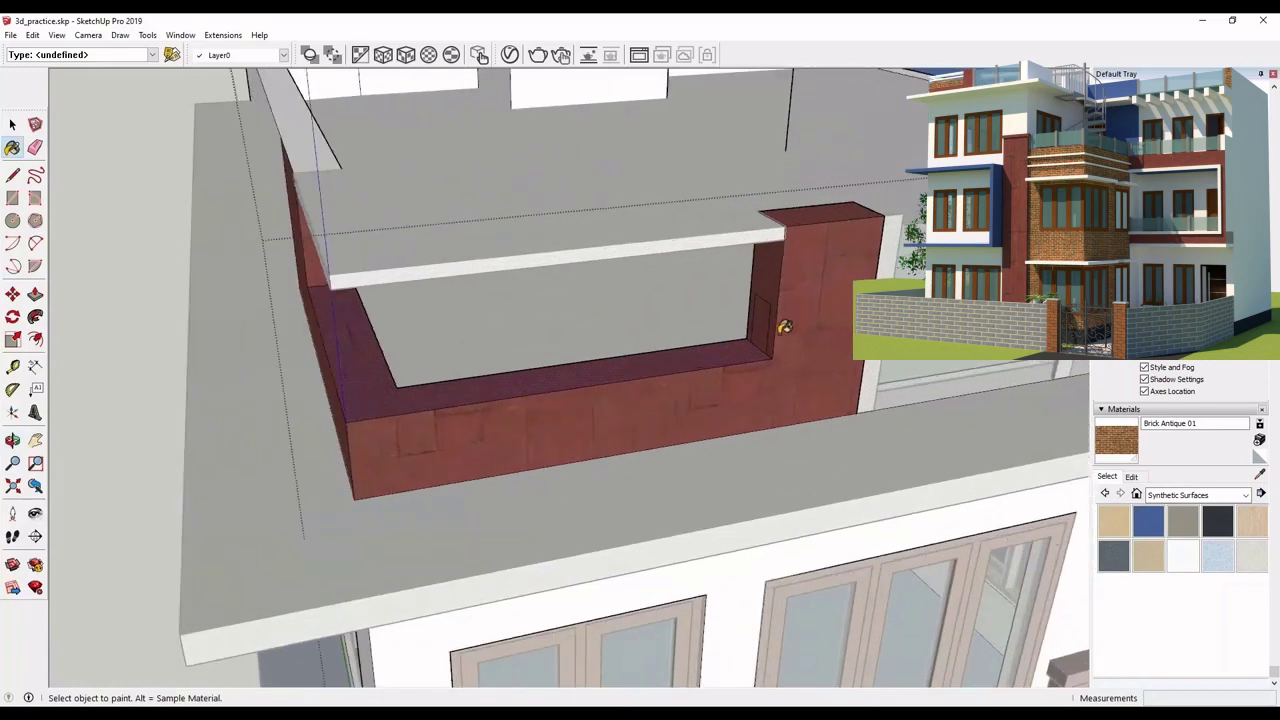
scroll(785, 327, "up", 3)
Extrude the brick rectangle about 4' 3 13/16" along the front parapet opening to the corner
key("p")
mouse_move(768, 310)
left_mouse_down()
mouse_move(634, 320)
mouse_move(592, 341)
mouse_move(788, 302)
left_mouse_up()
scroll(811, 331, "down", 3)
scroll(811, 331, "down", 4)
middle_click_drag(750, 366, 800, 325)
left_click_drag(778, 309, 625, 388)
middle_click_drag(640, 390, 900, 325)
scroll(755, 303, "up", 1)
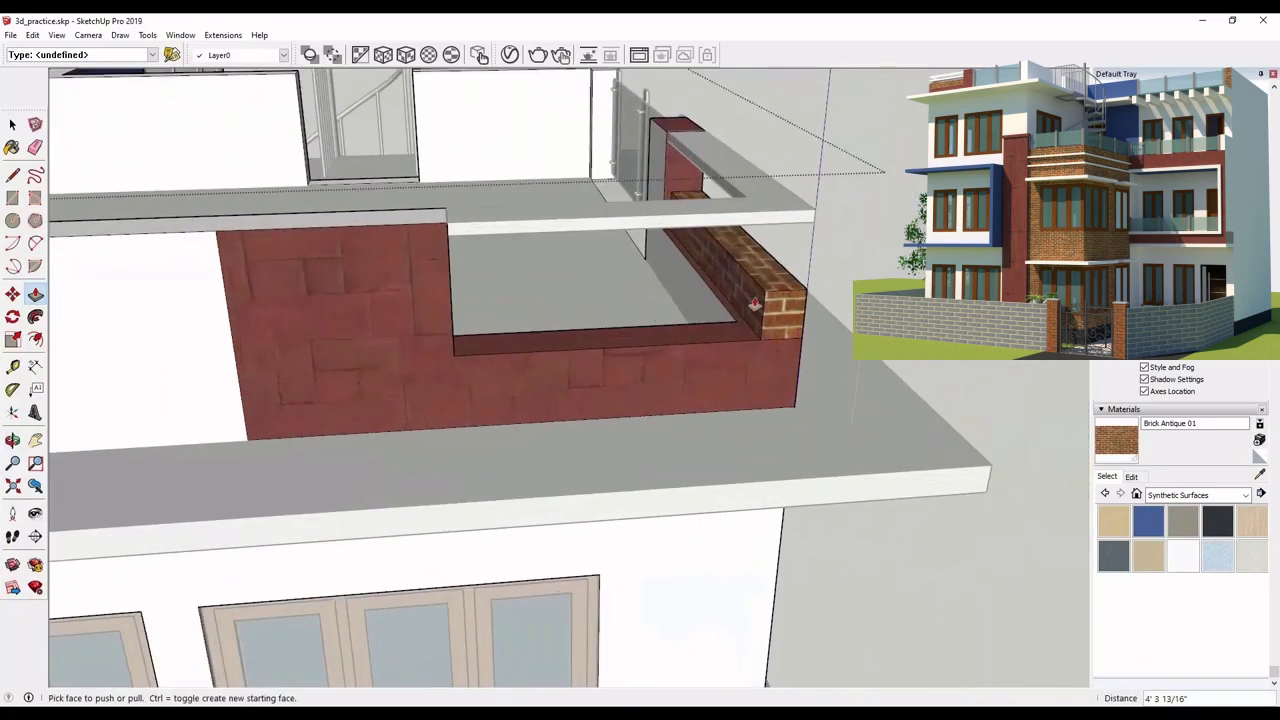
scroll(780, 312, "up", 2)
Draw a rectangle about 7" by 7 1/2" at the brick course's corner end and extrude it along the side opening
left_click(24, 198)
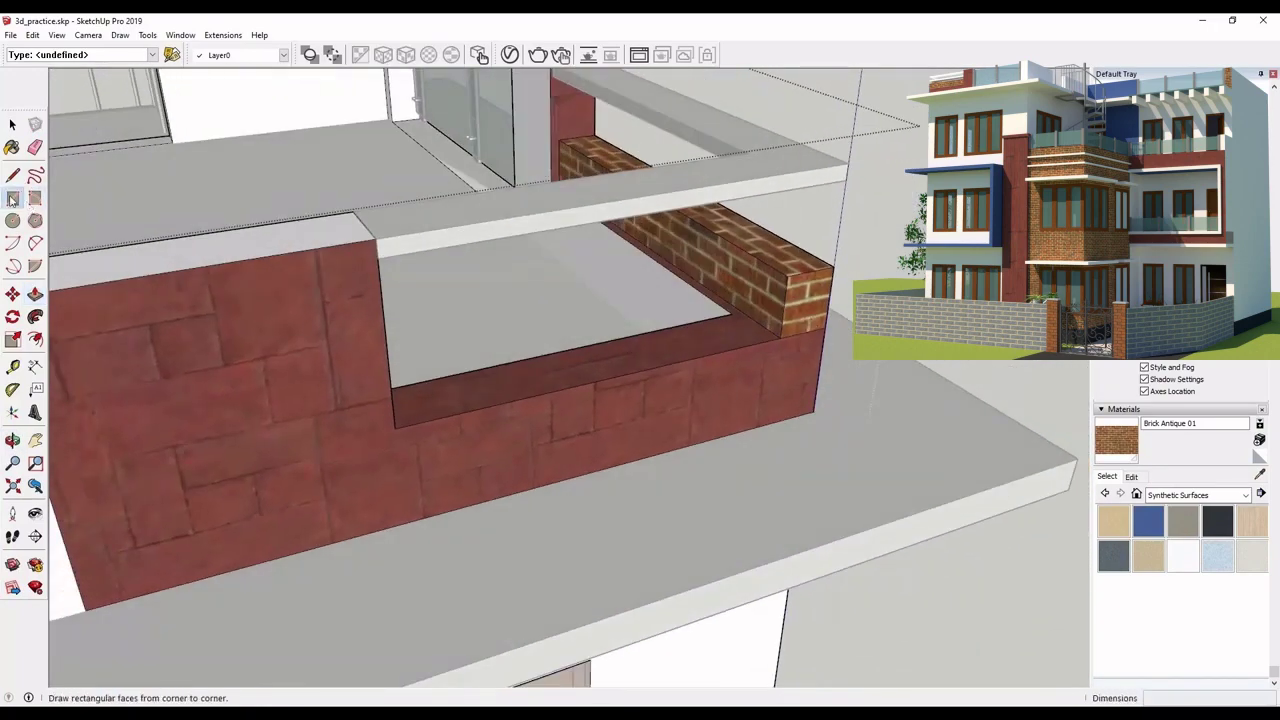
scroll(460, 196, "up", 3)
left_click(882, 270)
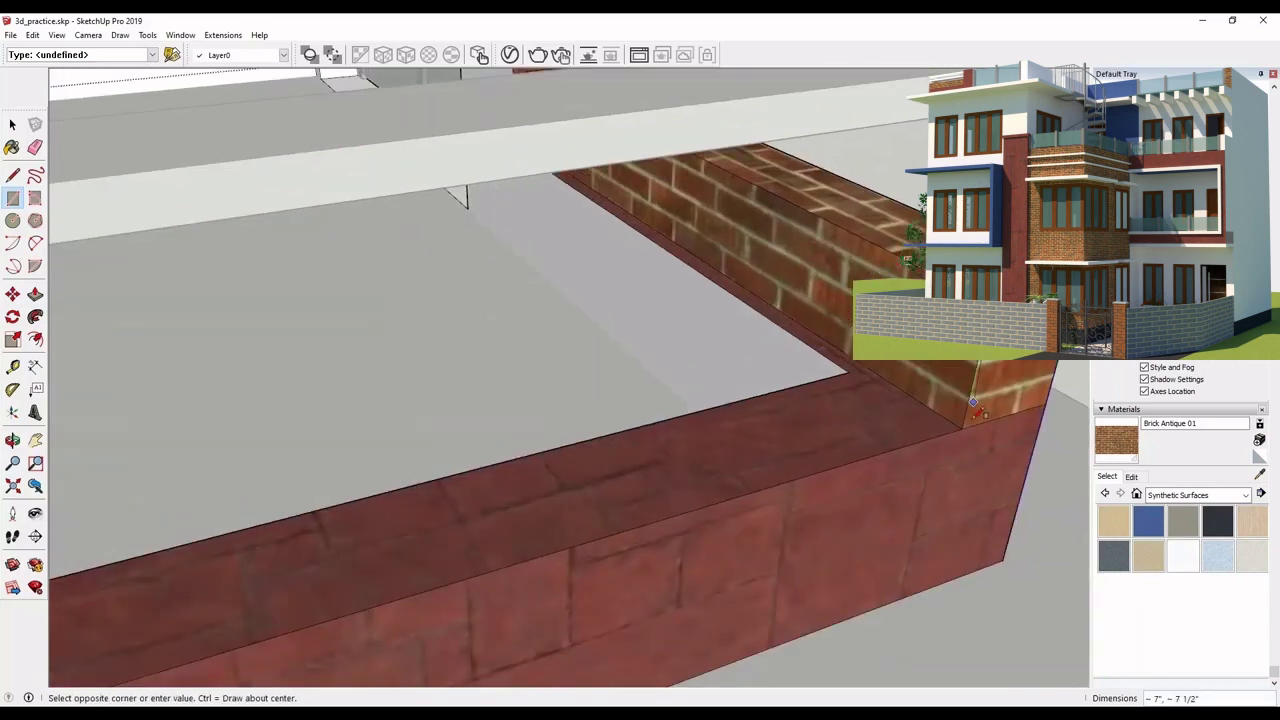
left_click(35, 300)
left_click(905, 350)
scroll(800, 363, "down", 4)
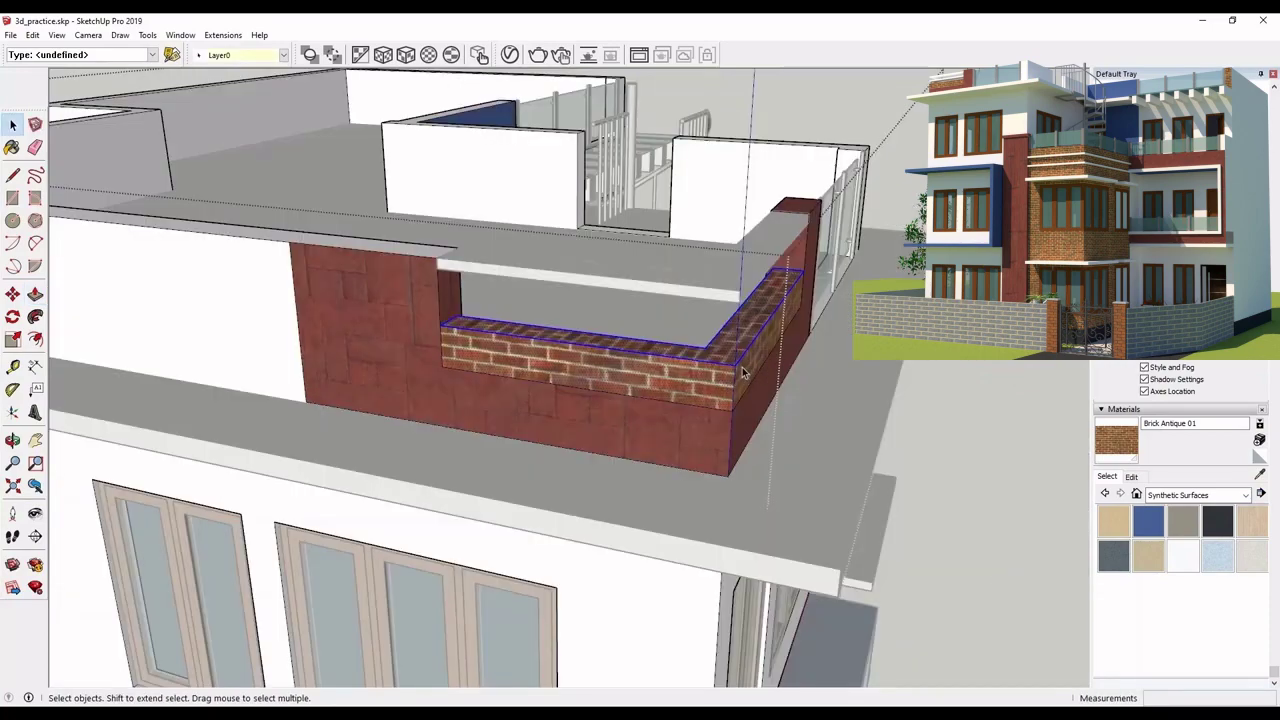
Make a group of the L-shaped brick course in the roof parapet opening
right_click(743, 372)
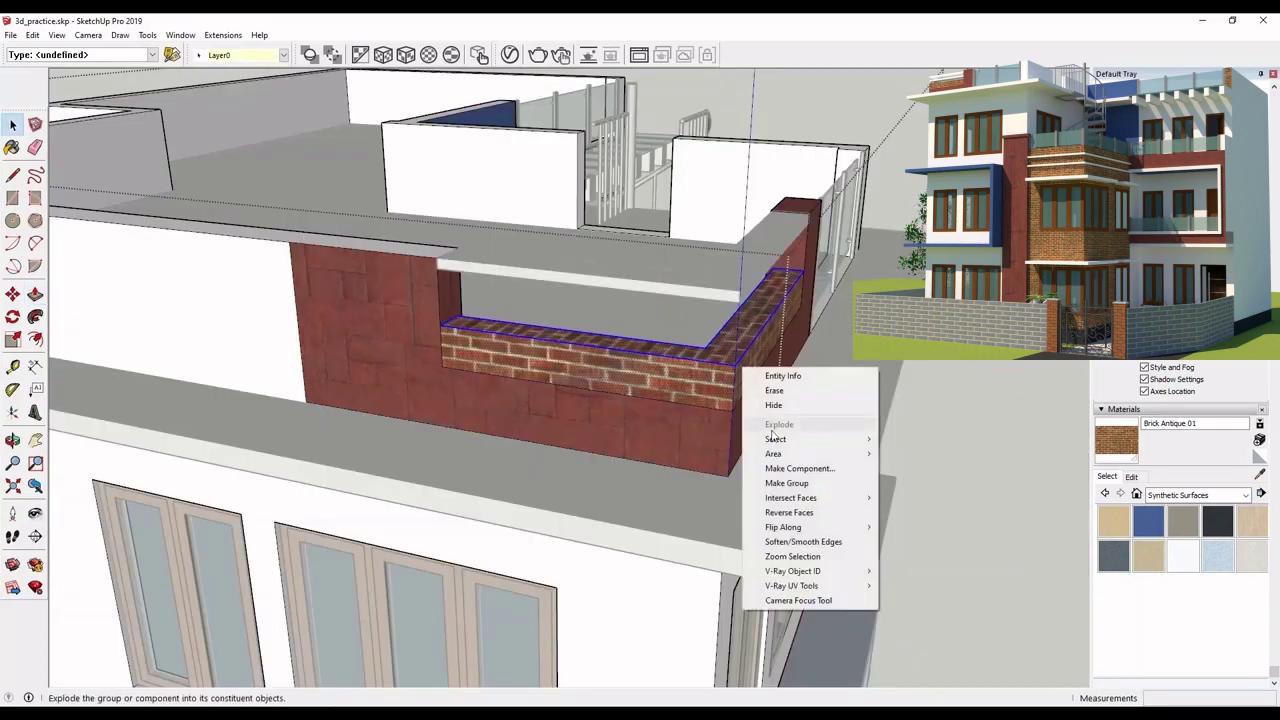
left_click(790, 486)
scroll(516, 338, "down", 3)
scroll(516, 338, "down", 5)
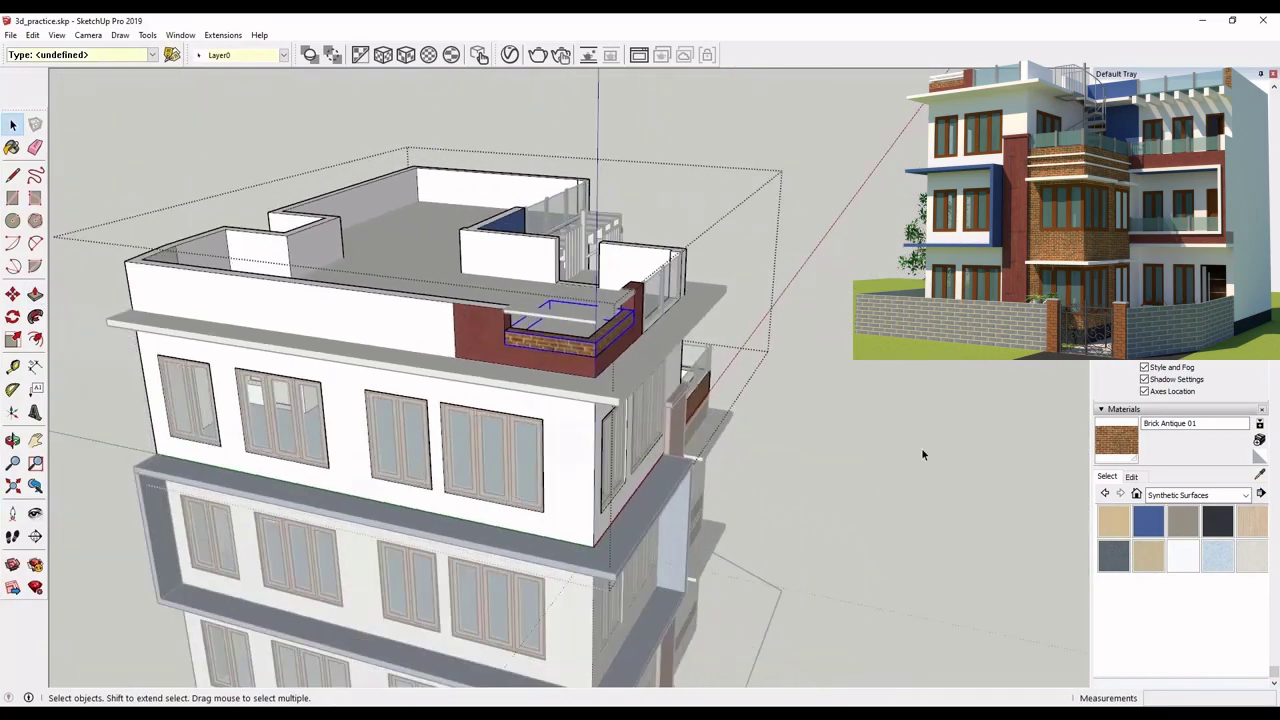
left_click(921, 447)
Select the whole white coping frame above the parapet opening and make it a group
triple_click(221, 231)
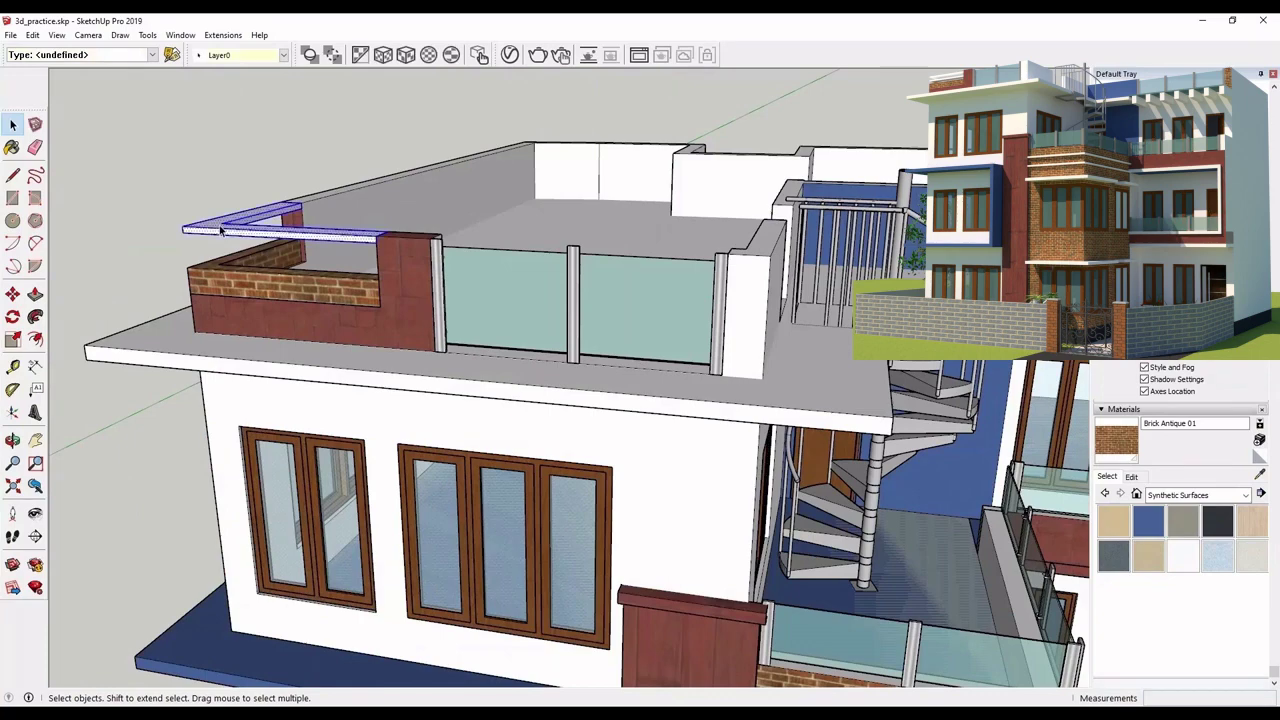
right_click(220, 230)
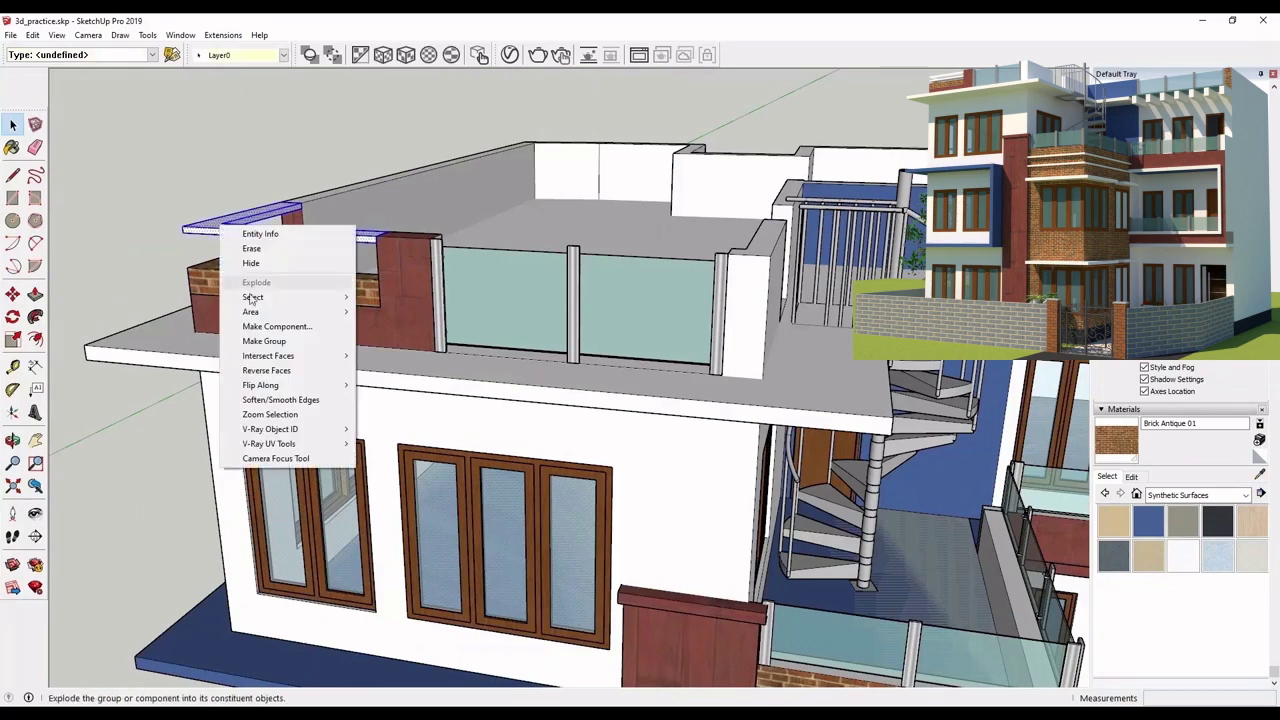
left_click(290, 340)
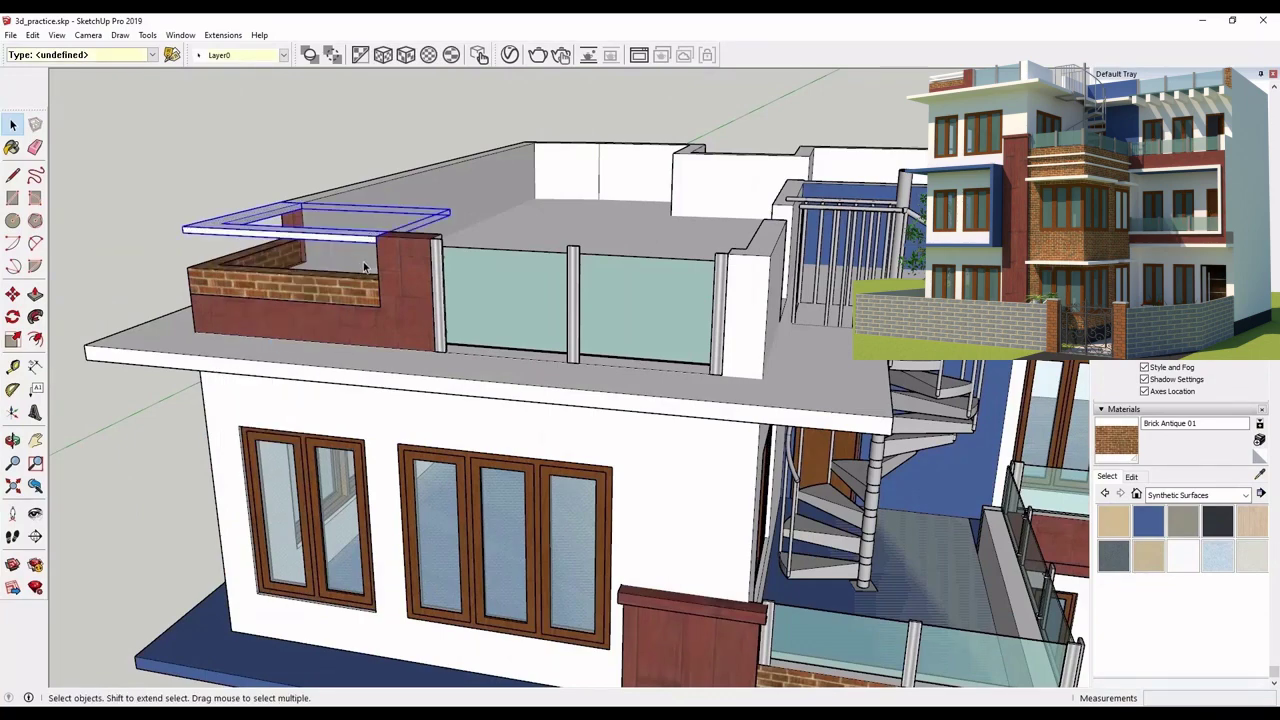
Paste a copy of the coping frame at the brick course's corner and move it into the parapet opening
scroll(365, 267, "up", 3)
middle_click_drag(365, 267, 606, 279)
key("ctrl+v")
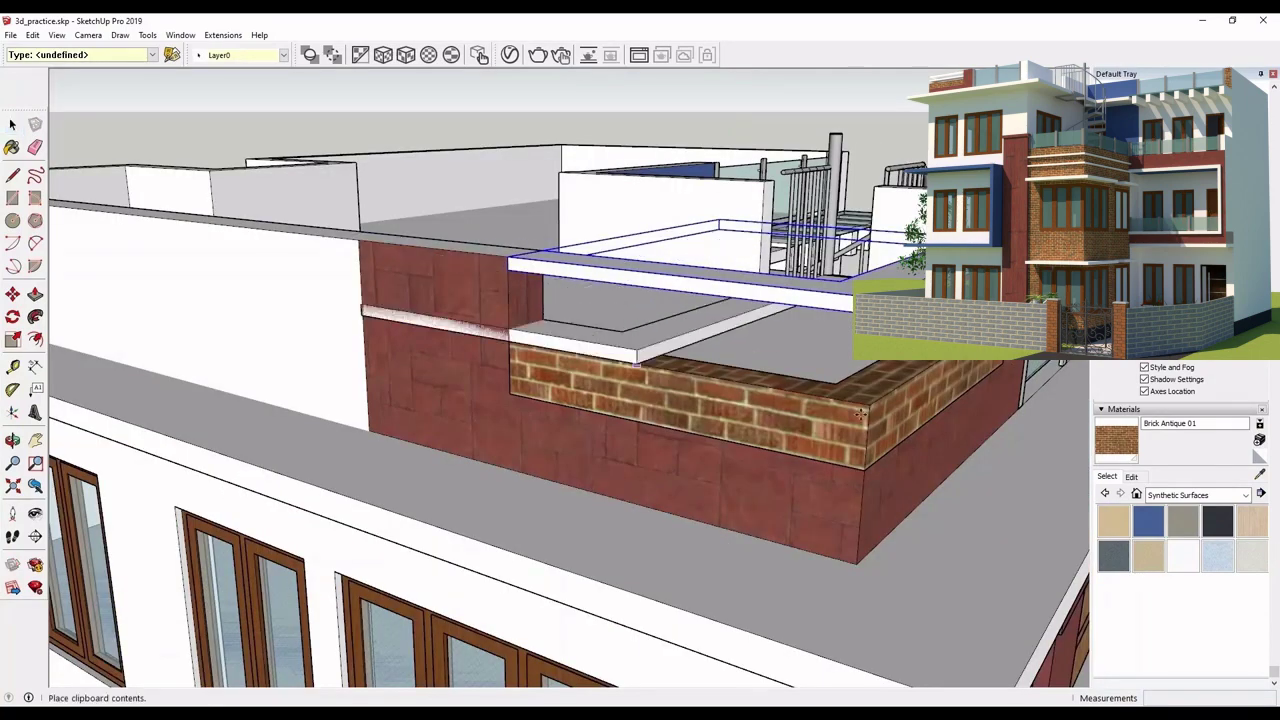
left_click(869, 407)
key("m")
scroll(510, 335, "up", 4)
left_click(531, 334)
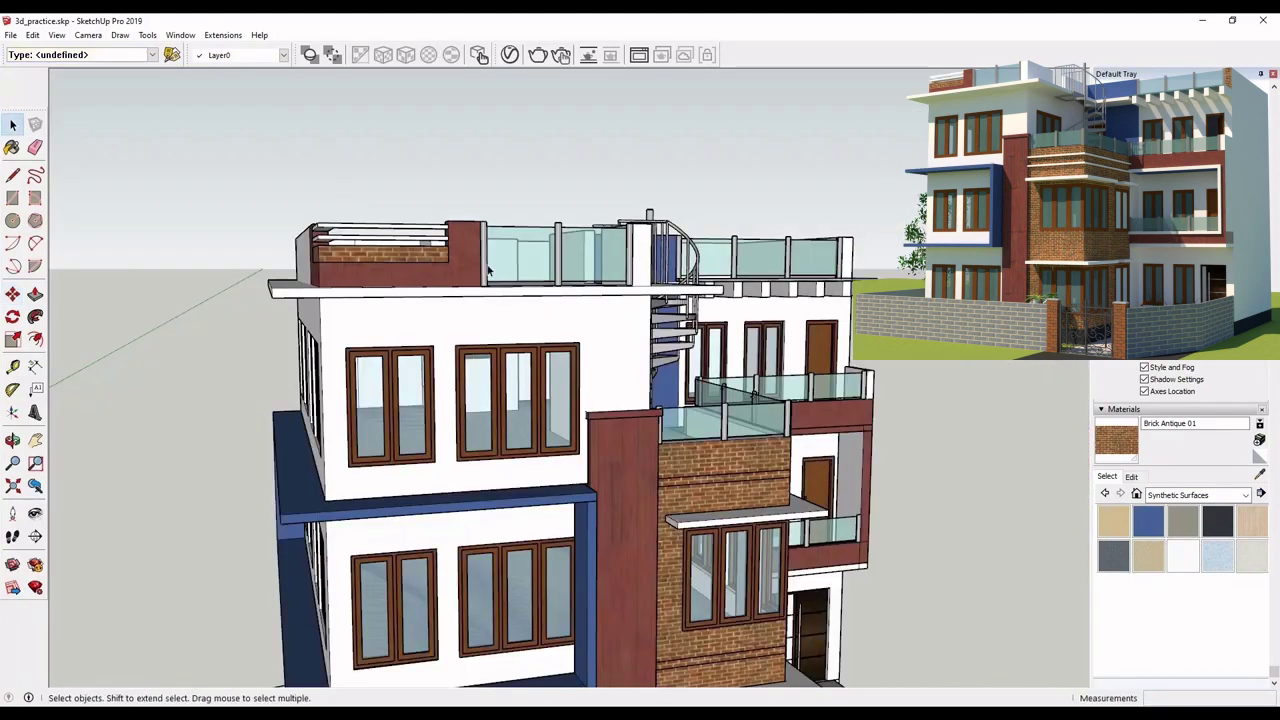
Move a copy of the Quartz Light Grey bar from the ground to the base of the middle-floor balcony railing
middle_click_drag(488, 270, 533, 378)
scroll(533, 378, "down", 2)
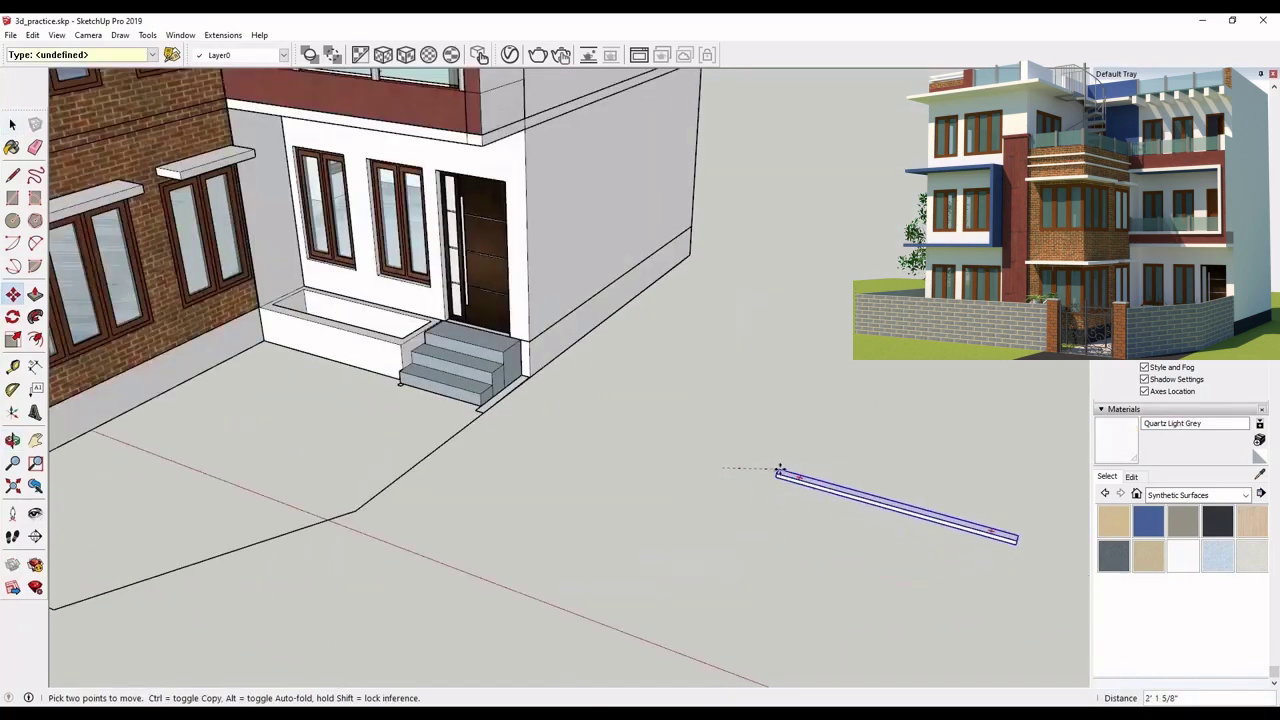
middle_click_drag(777, 466, 382, 189)
scroll(382, 189, "up", 5)
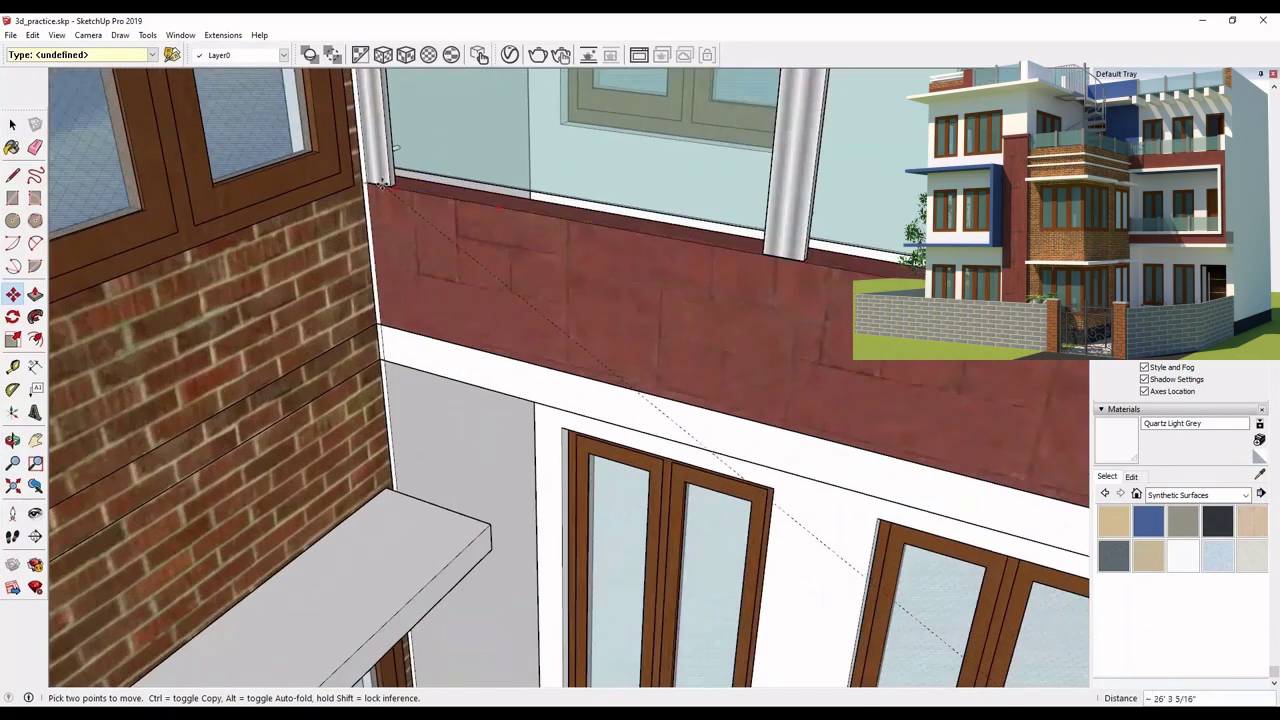
scroll(370, 182, "down", 6)
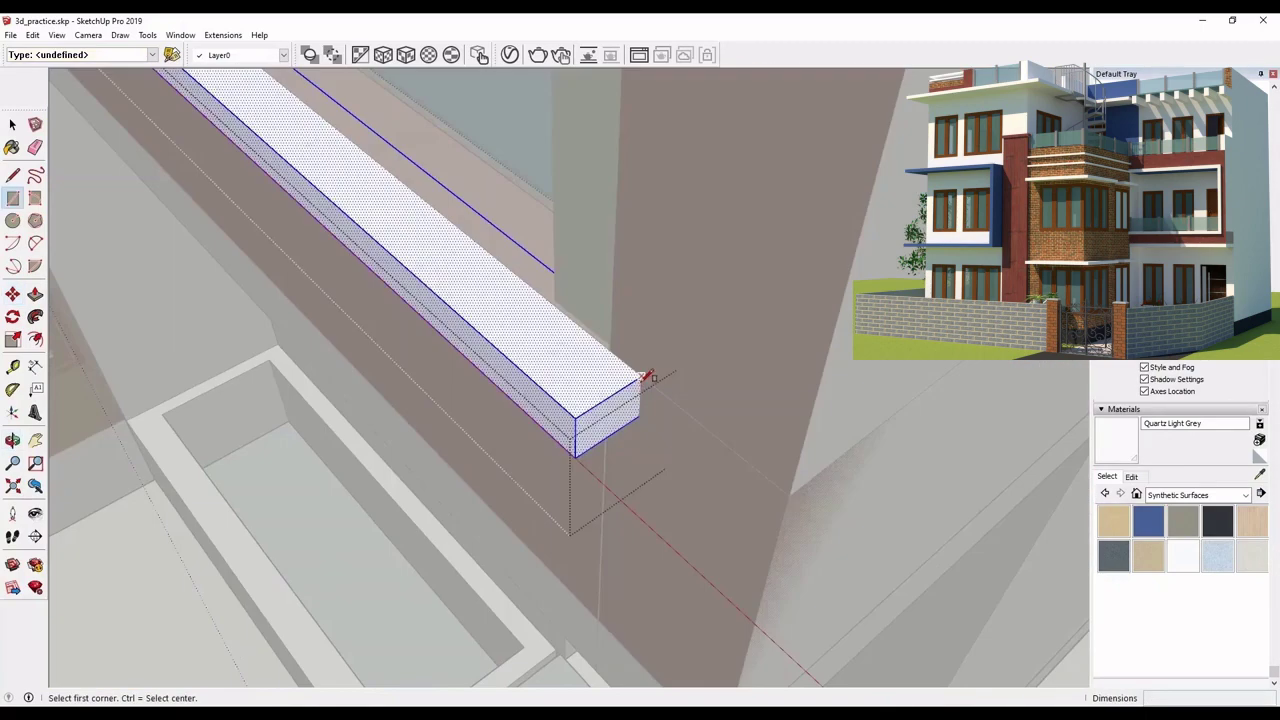
Draw a rectangle on the outer end of the balcony bar's upper face and extrude it upward about 8' 7/16" as a post
left_click(645, 375)
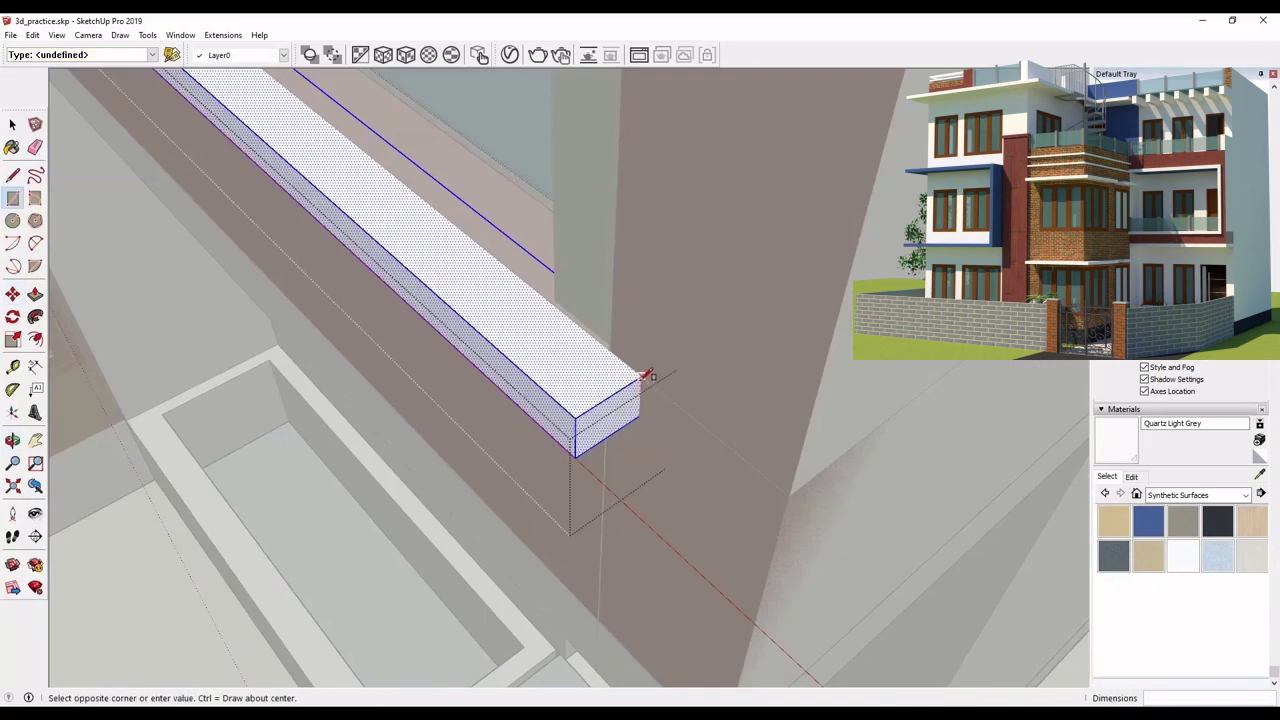
left_click(492, 342)
left_click(35, 295)
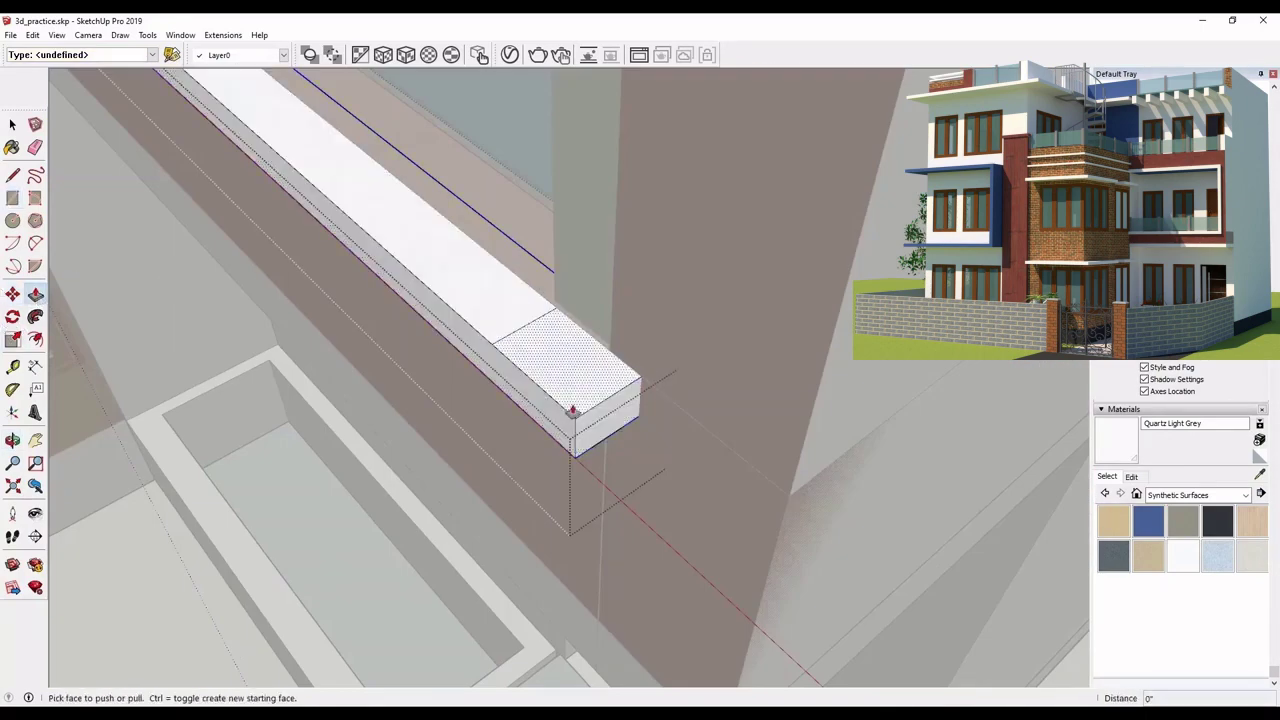
left_click(574, 408)
scroll(586, 375, "down", 4)
scroll(602, 358, "down", 5)
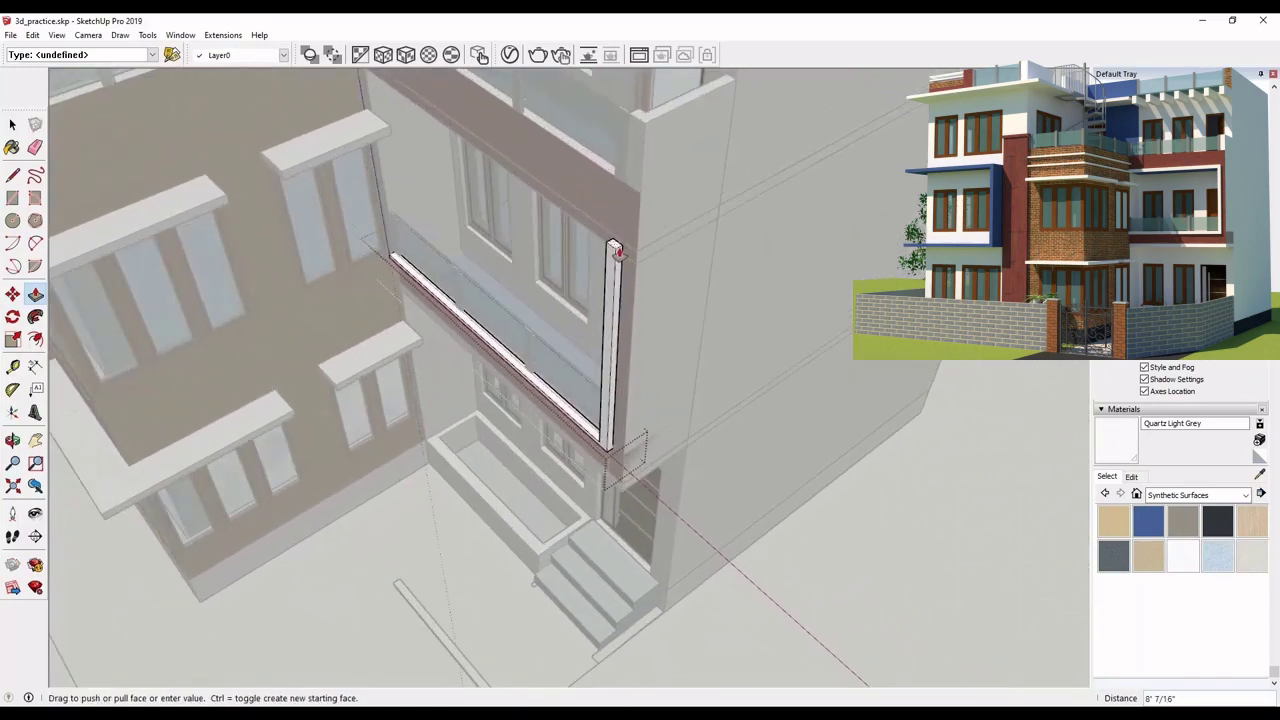
left_click(616, 252)
Draw a rectangle at the top of the balcony post's inner face and extrude it across the balcony to the opposite wall
scroll(603, 396, "down", 3)
middle_click_drag(554, 474, 818, 272)
middle_click_drag(625, 340, 780, 343)
scroll(646, 168, "up", 6)
key("r")
left_click(643, 242)
left_click(40, 294)
left_click(657, 239)
scroll(607, 272, "down", 2)
scroll(630, 256, "down", 6)
middle_click_drag(714, 265, 533, 268)
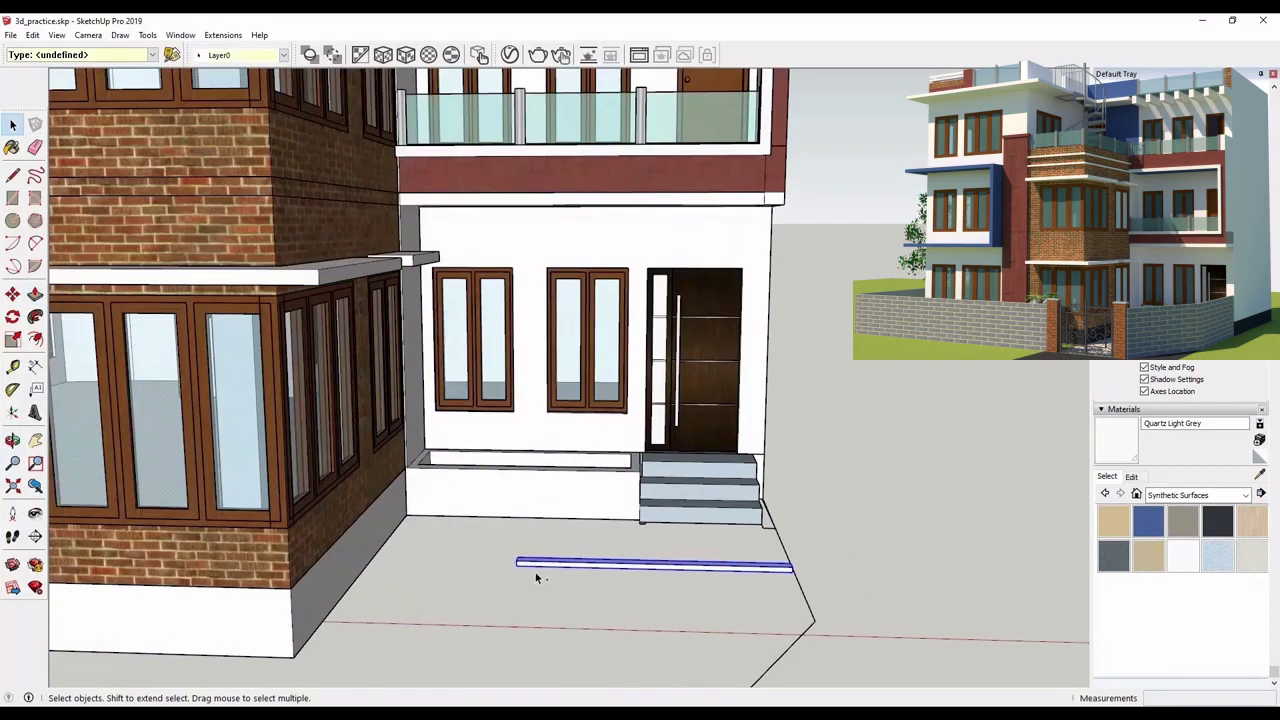
scroll(676, 558, "down", 3)
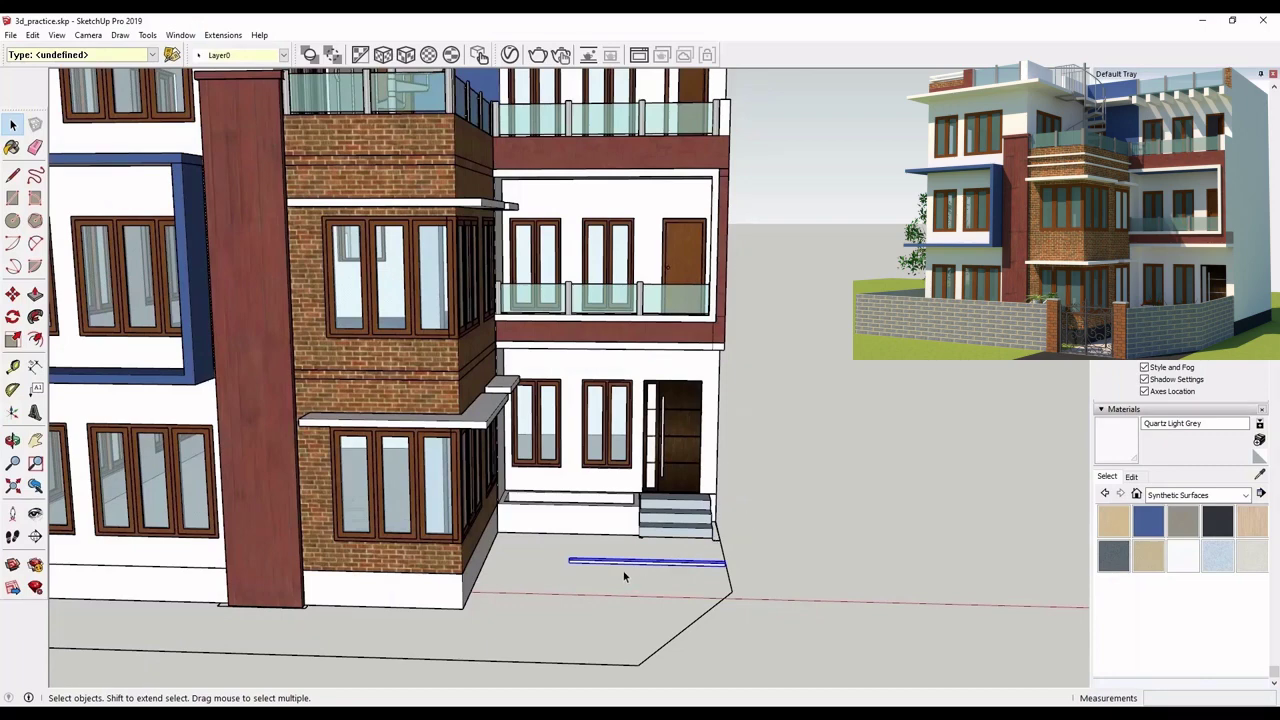
Paste the trim bar at the brick parapet's corner, draw a 3 1/4" by 2" rectangle on its inner side and extrude it about 9' 10 5/16" along the parapet
key("ctrl+v")
scroll(626, 517, "down", 2)
scroll(367, 243, "up", 6)
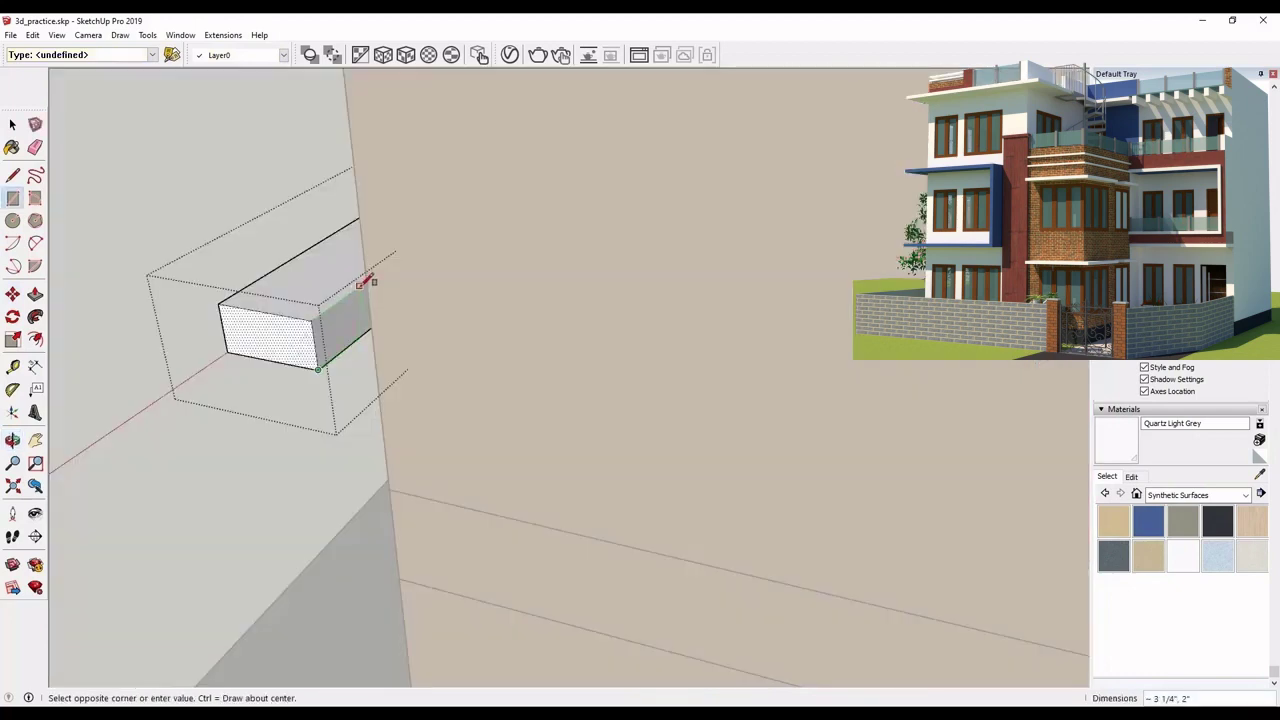
left_click(36, 294)
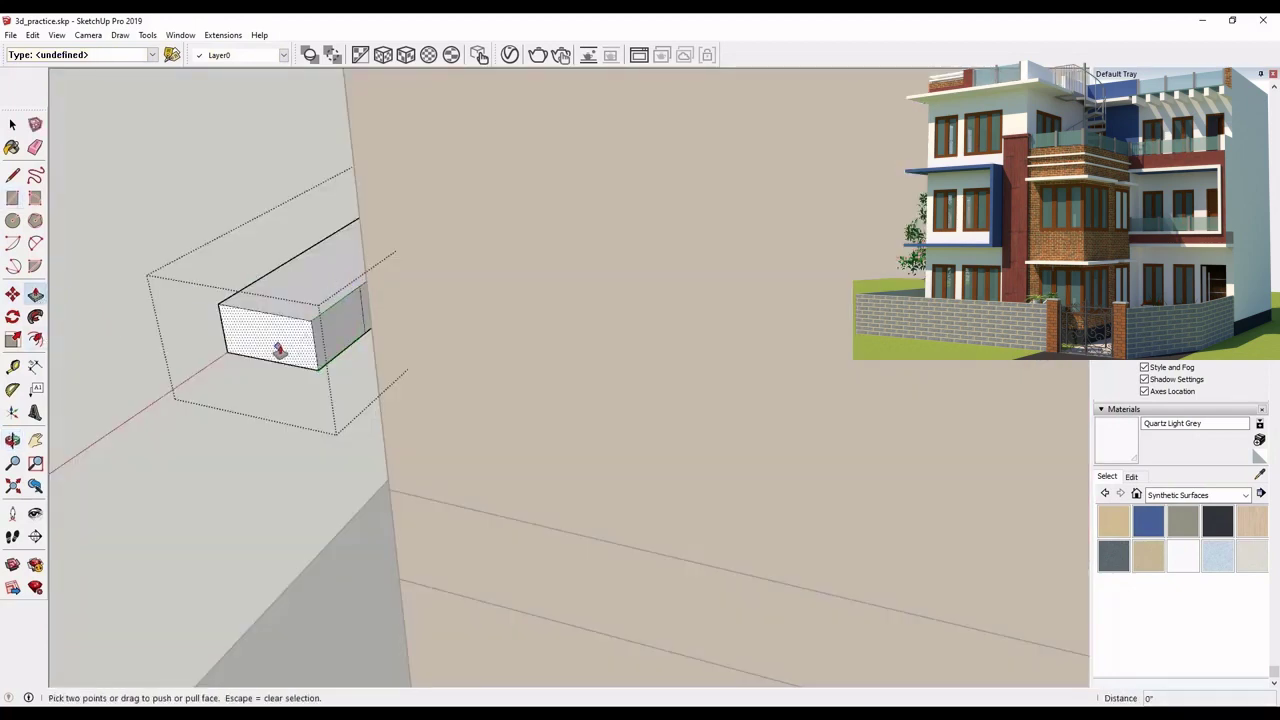
left_click(334, 328)
scroll(414, 344, "down", 6)
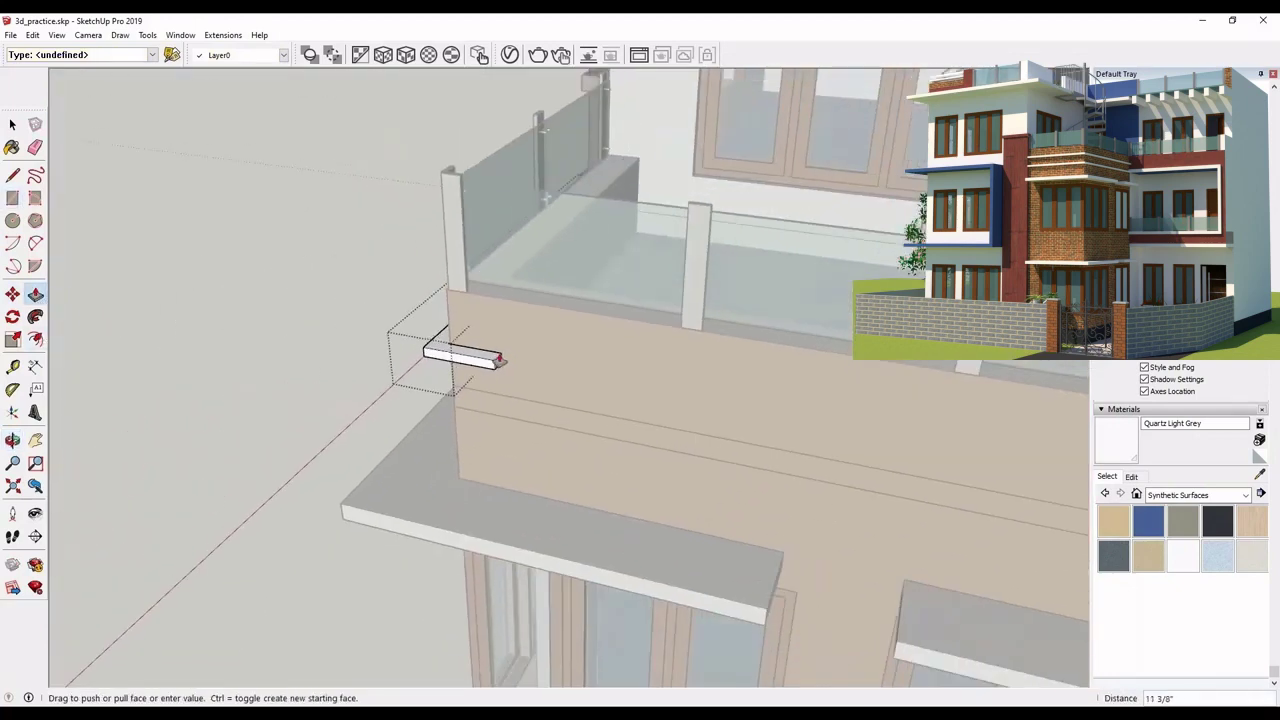
scroll(500, 360, "down", 3)
scroll(549, 370, "up", 2)
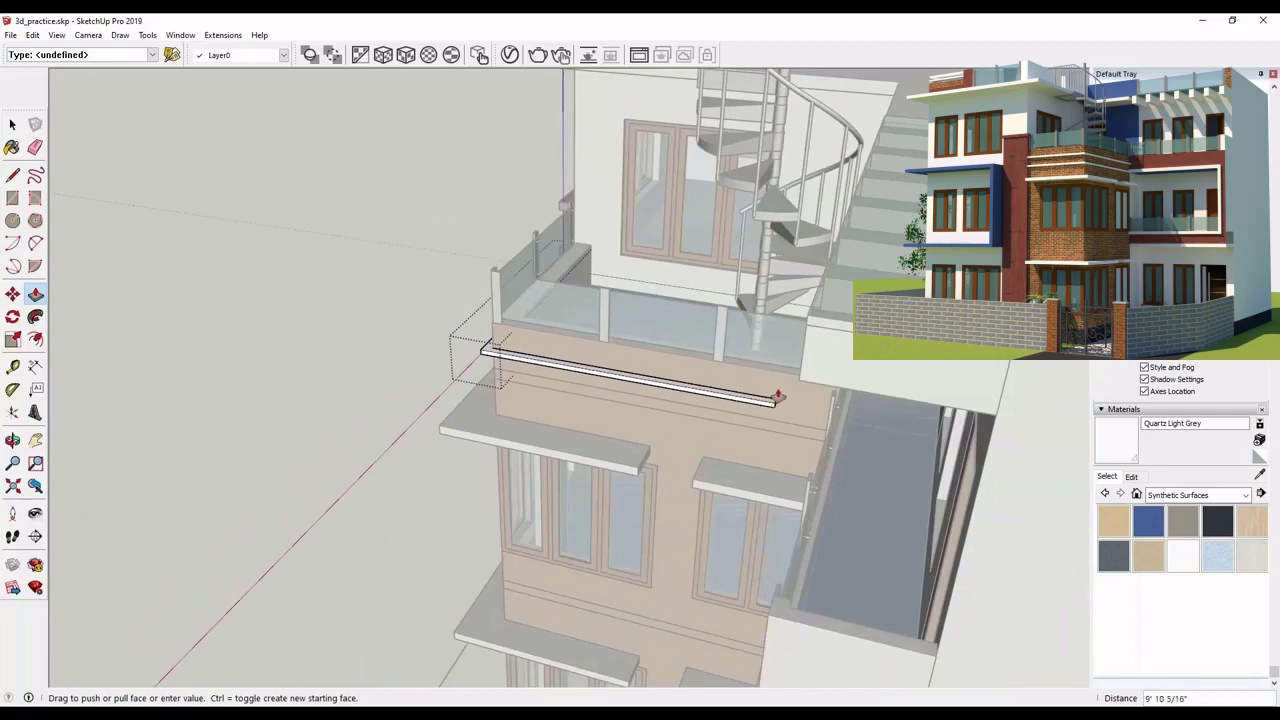
left_click(778, 398)
Move a copy of the light grey trim band down the brick parapet to sit below the first band
middle_click_drag(533, 391, 523, 395)
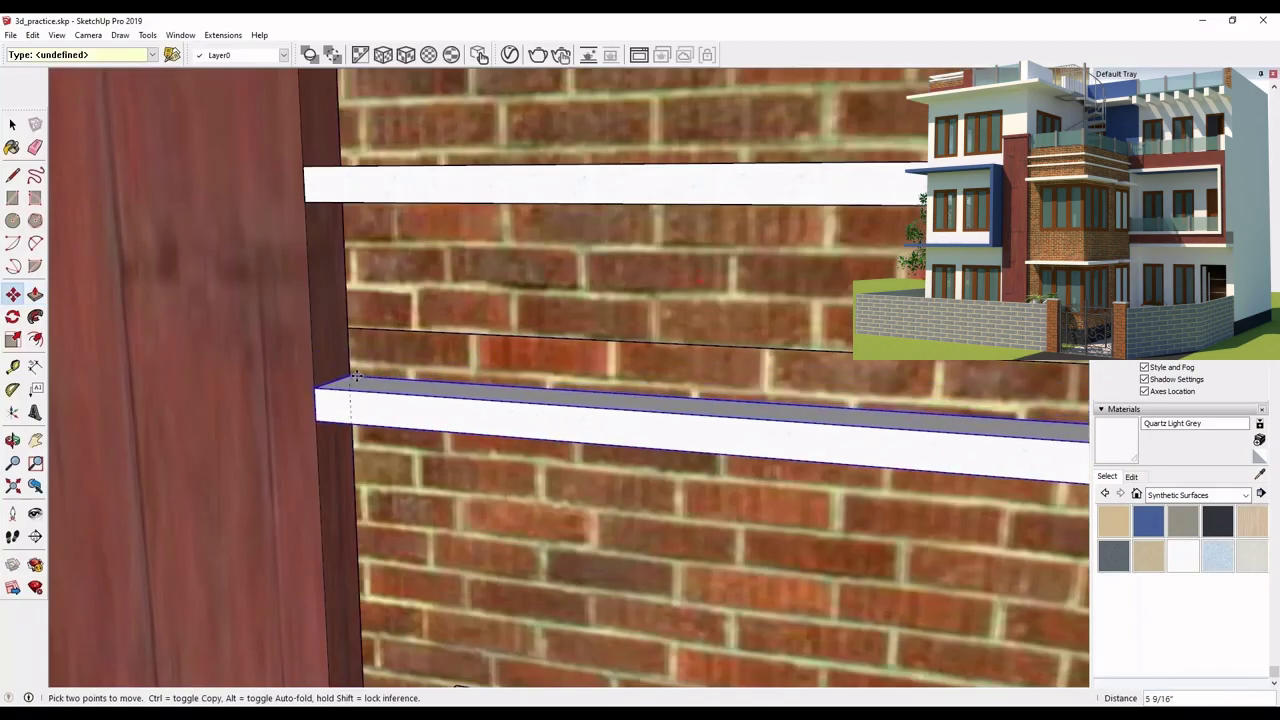
left_click(355, 376)
scroll(507, 438, "down", 3)
scroll(520, 441, "down", 10)
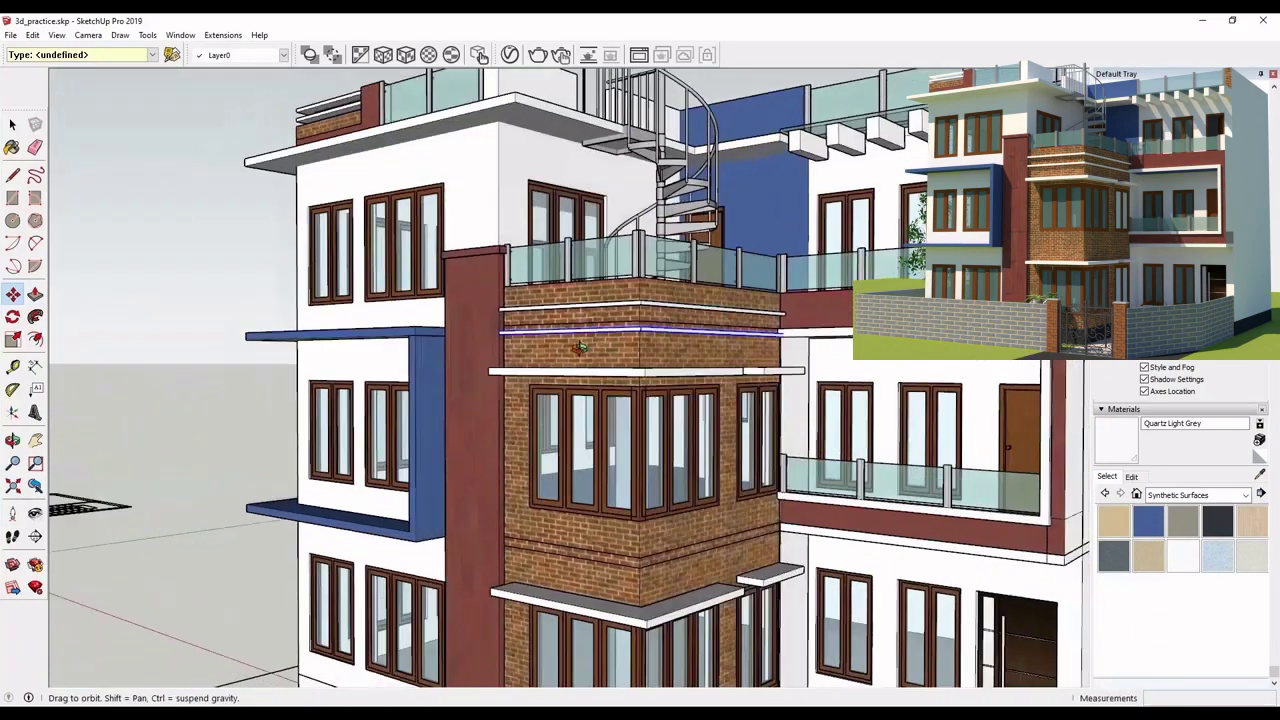
scroll(578, 347, "down", 10)
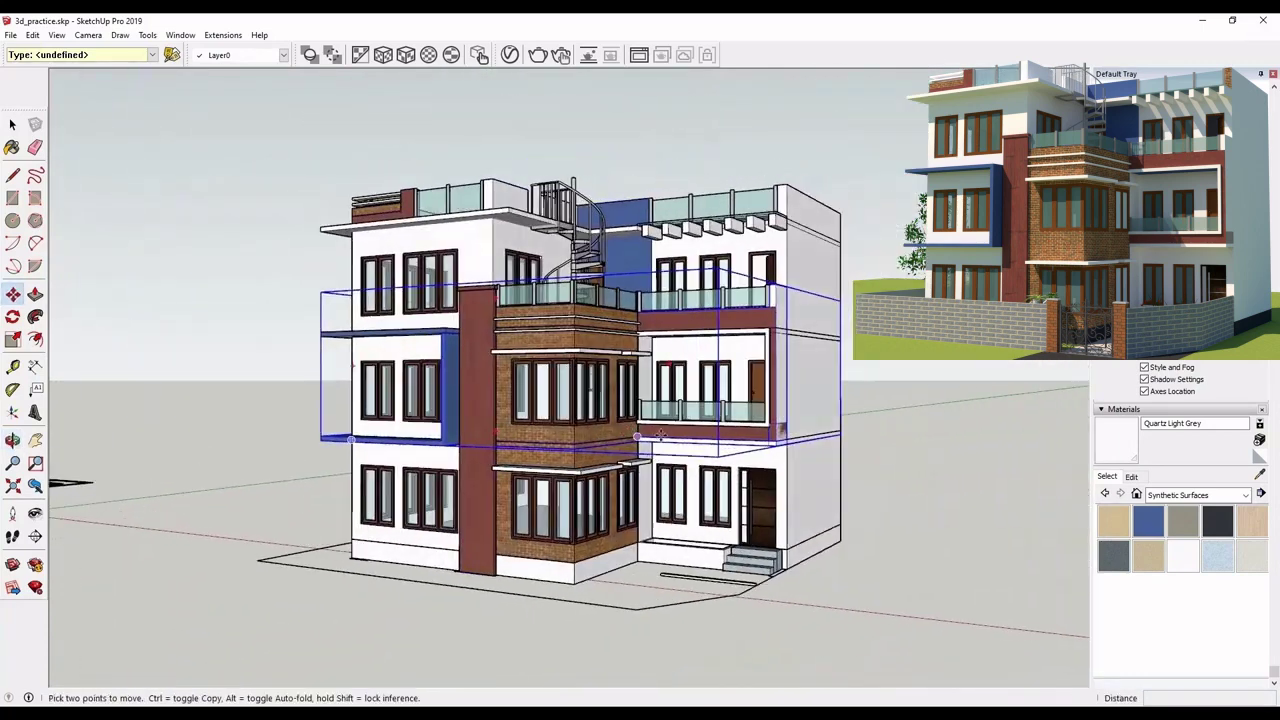
key("space")
middle_click_drag(254, 283, 406, 298)
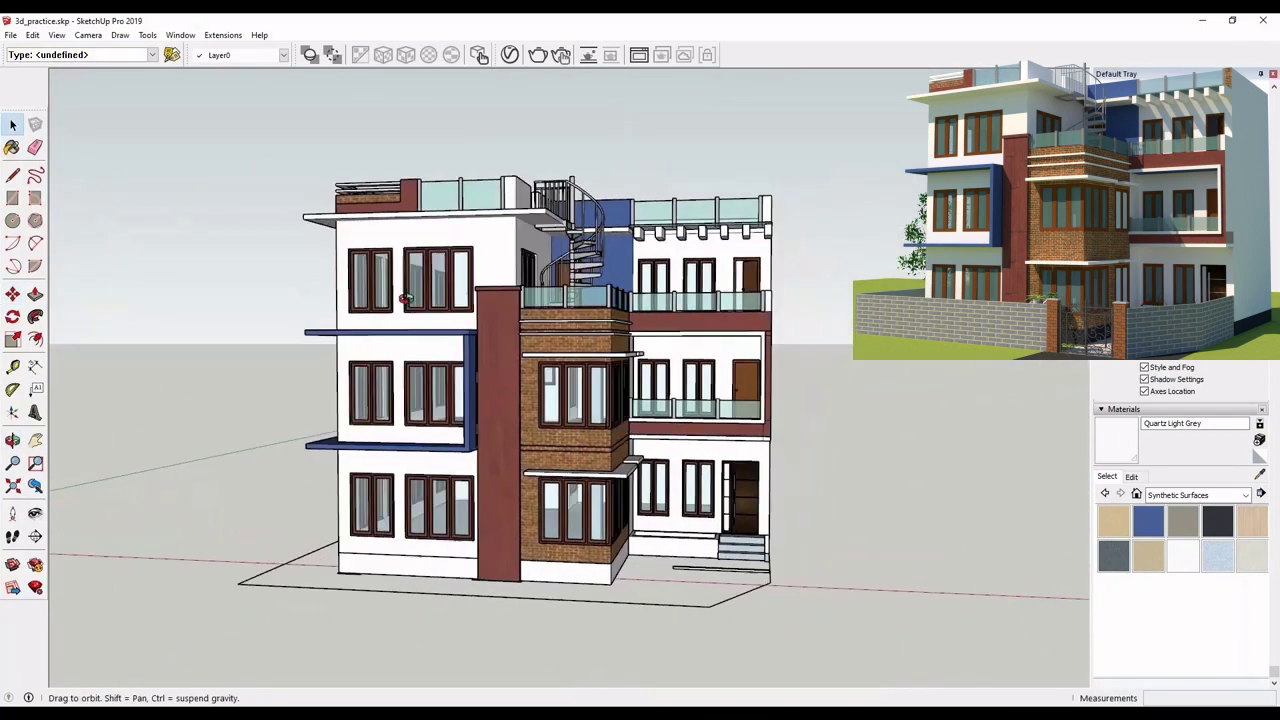
Draw a 2' 10" by 10 3/16" rectangle on the front end of the roof's side parapet and paint it with the sampled Brick Antique 01
left_click(674, 289)
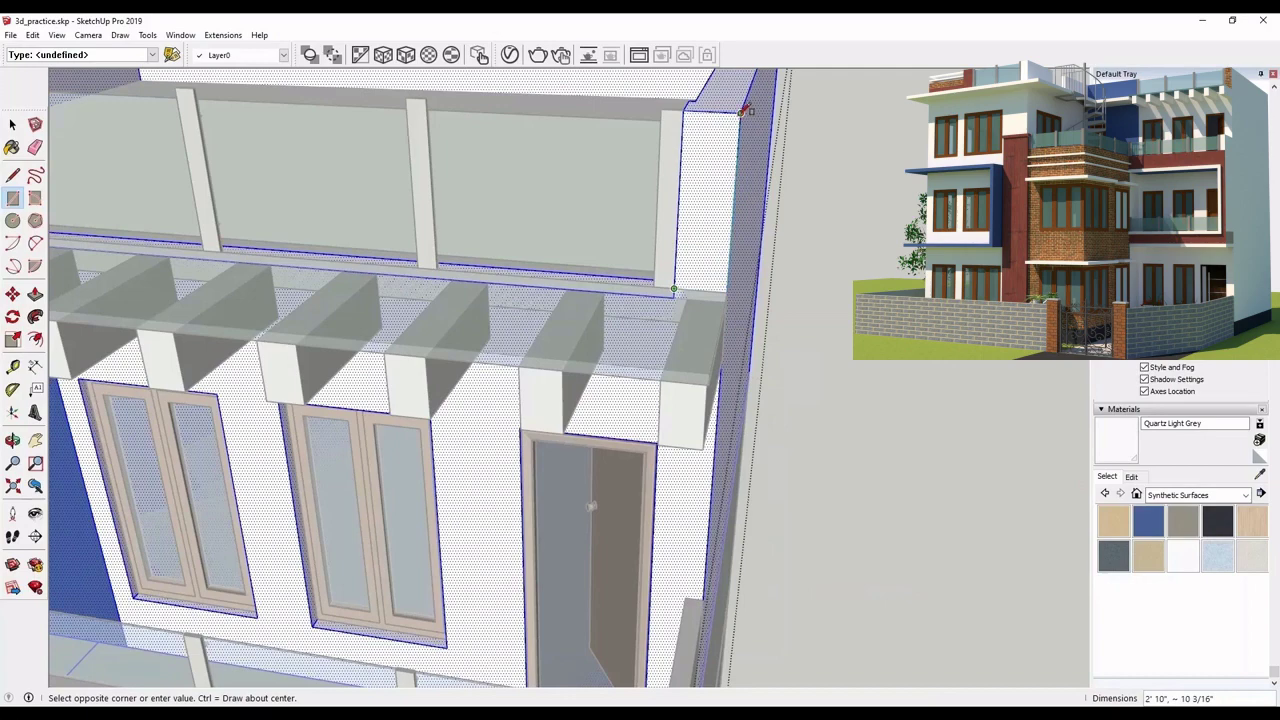
left_click(741, 111)
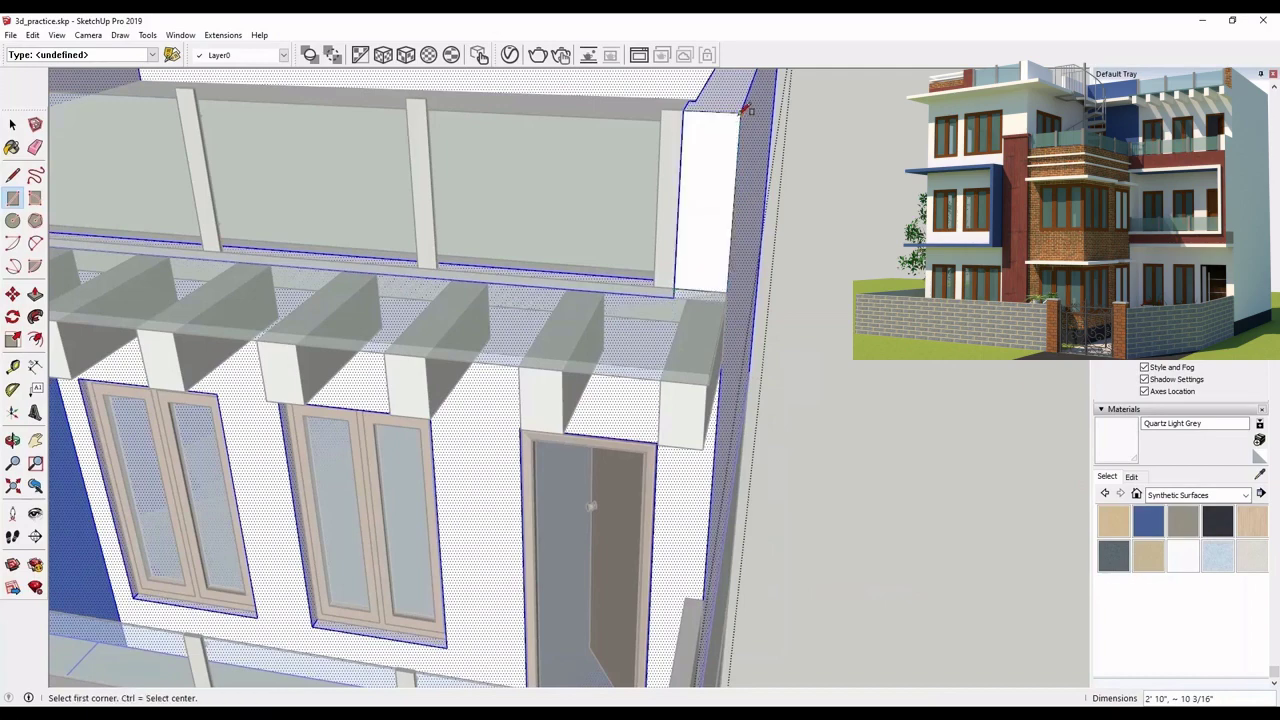
left_click(1259, 475)
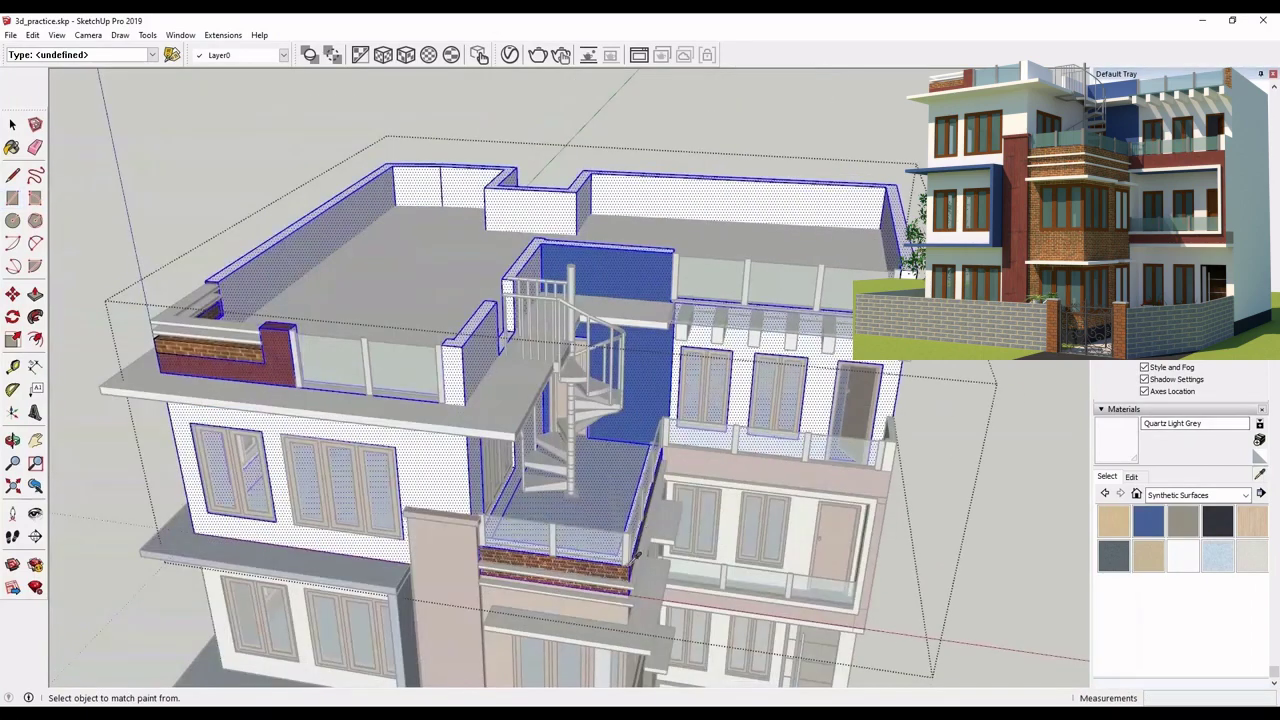
left_click(618, 568)
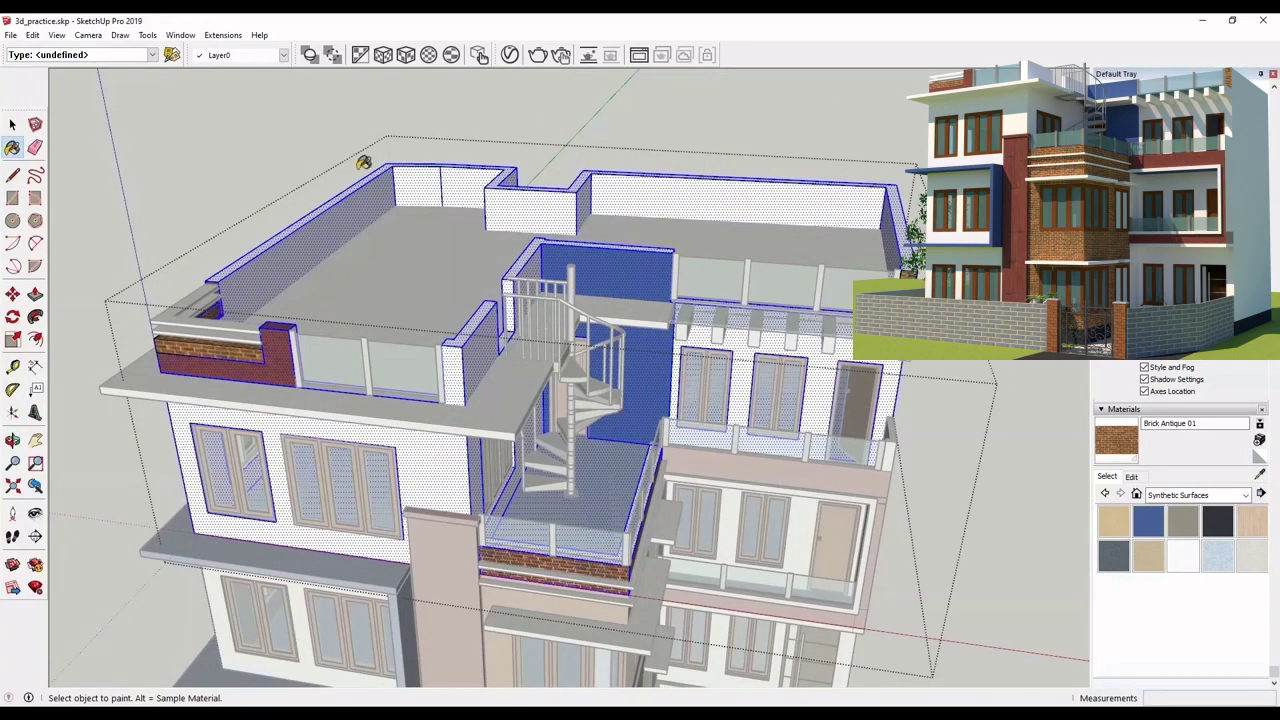
left_click(13, 128)
left_click(187, 132)
Trace the plot boundary with lines from the house's rear corner around the front to the entrance side, forming a ground face
scroll(634, 343, "down", 2)
middle_click_drag(634, 343, 669, 298)
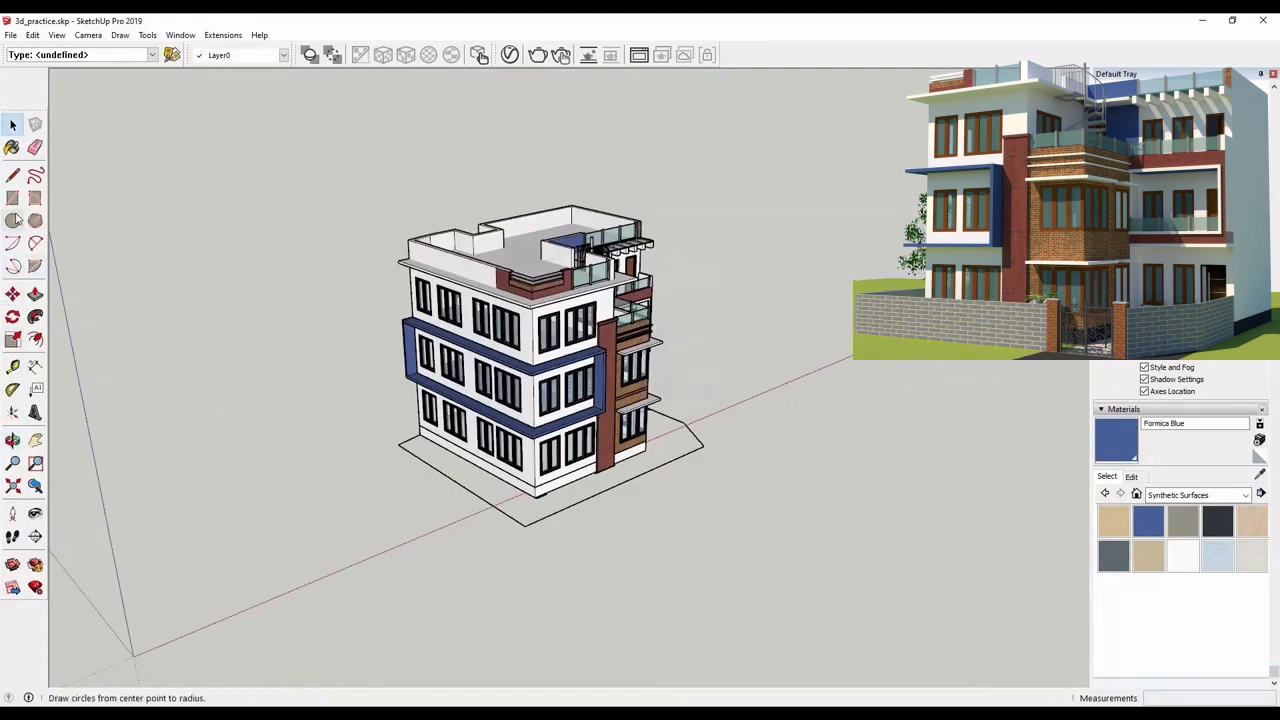
left_click(12, 175)
scroll(430, 400, "up", 10)
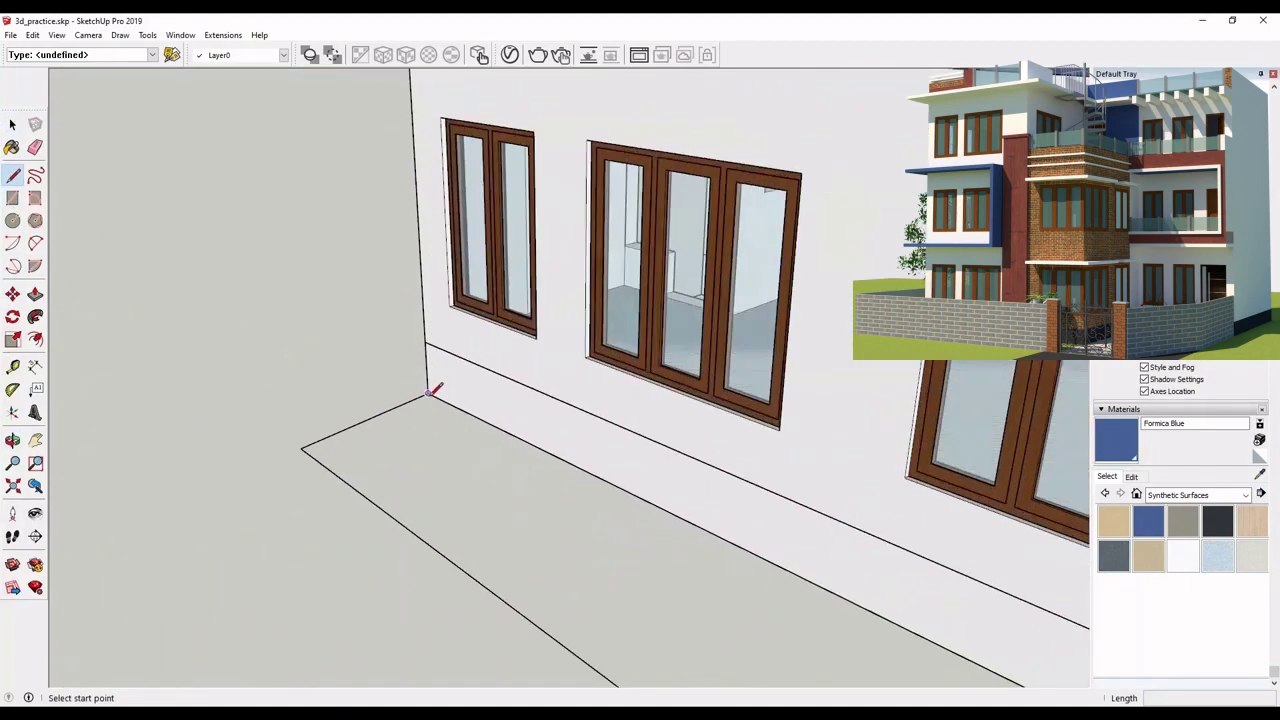
left_click(429, 394)
scroll(328, 415, "down", 10)
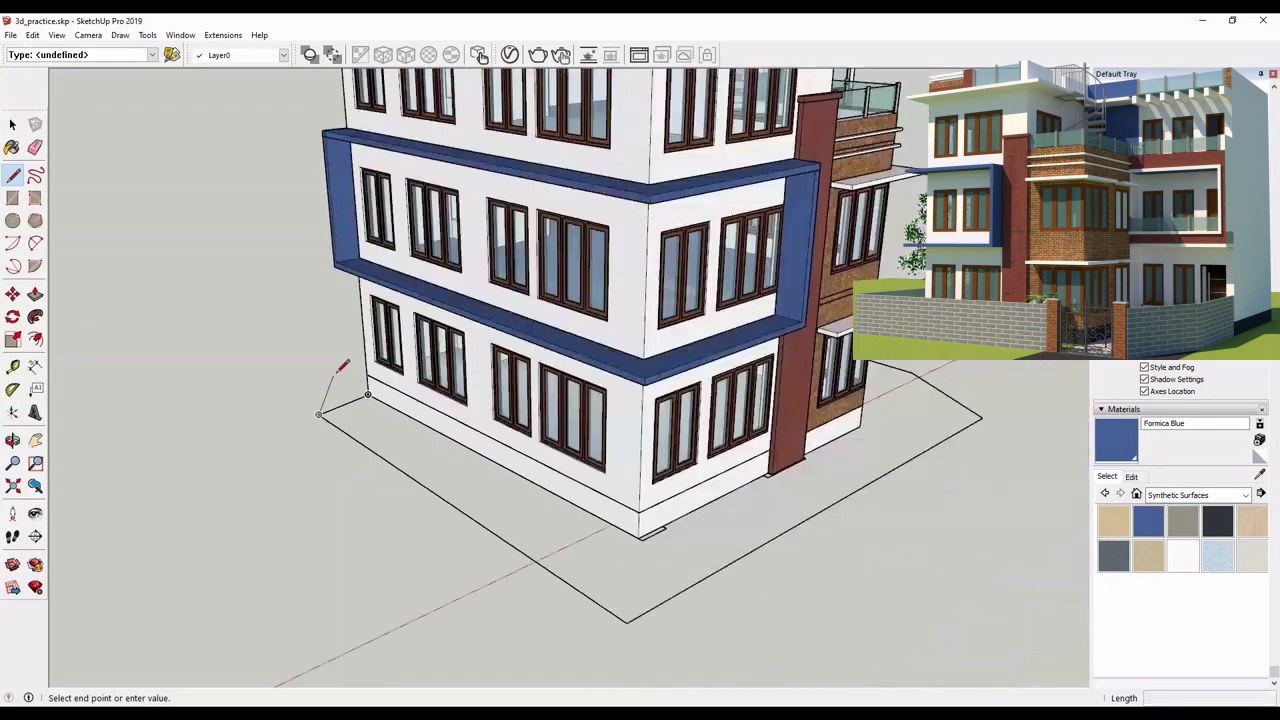
middle_click_drag(718, 527, 600, 618)
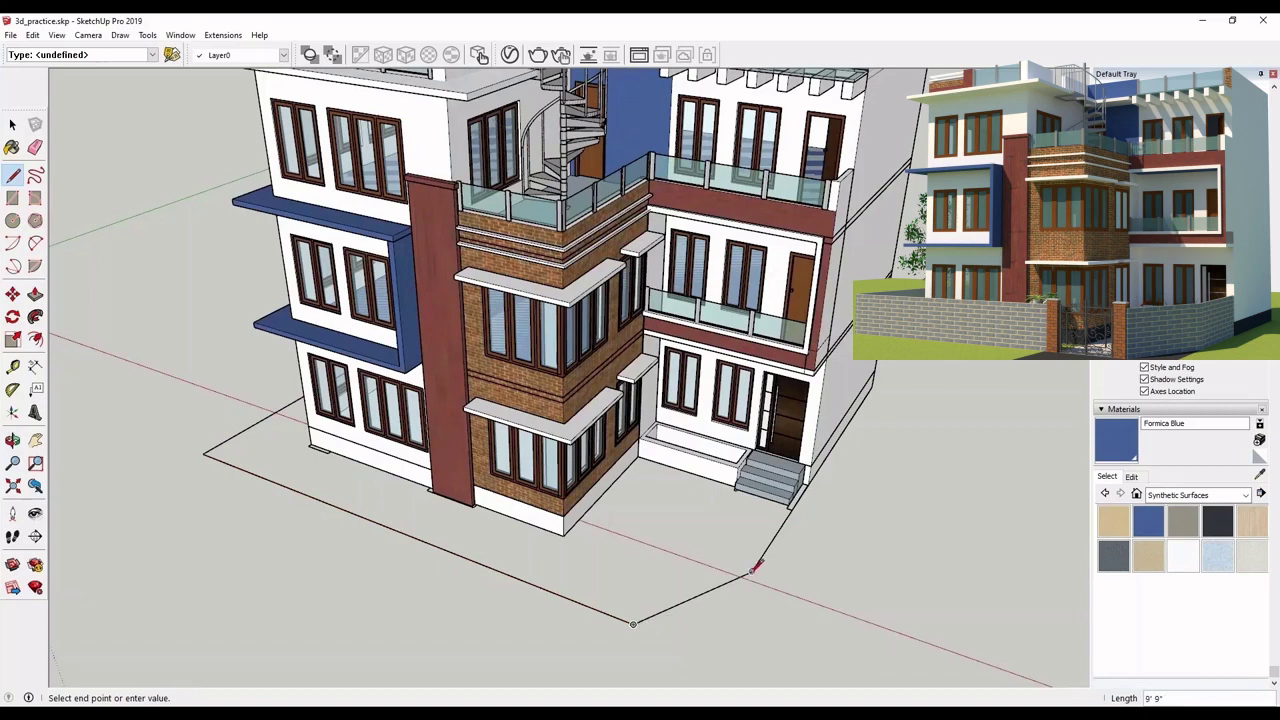
middle_click_drag(760, 560, 350, 406)
left_click(731, 625)
middle_click_drag(697, 471, 570, 512)
scroll(570, 512, "down", 5)
middle_click_drag(669, 506, 126, 254)
Offset the ground face's outer boundary edges inward to form a thin wall strip around the plot
left_click(12, 124)
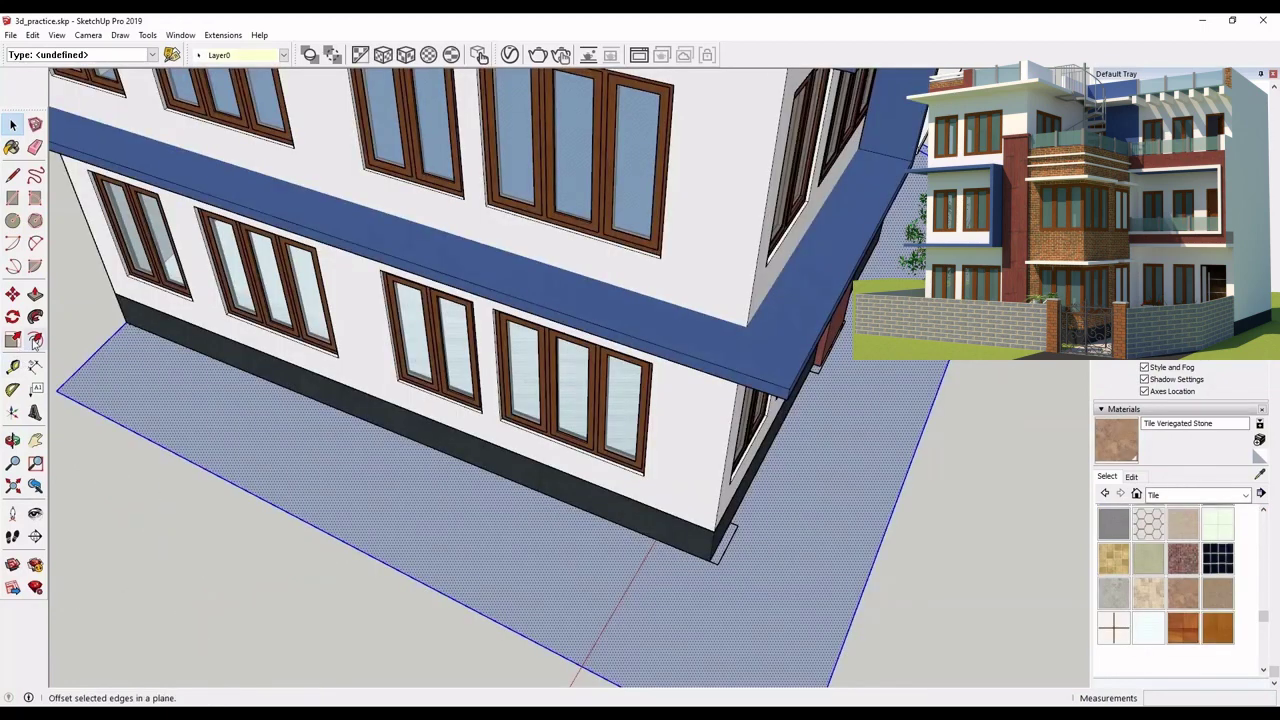
left_click(35, 340)
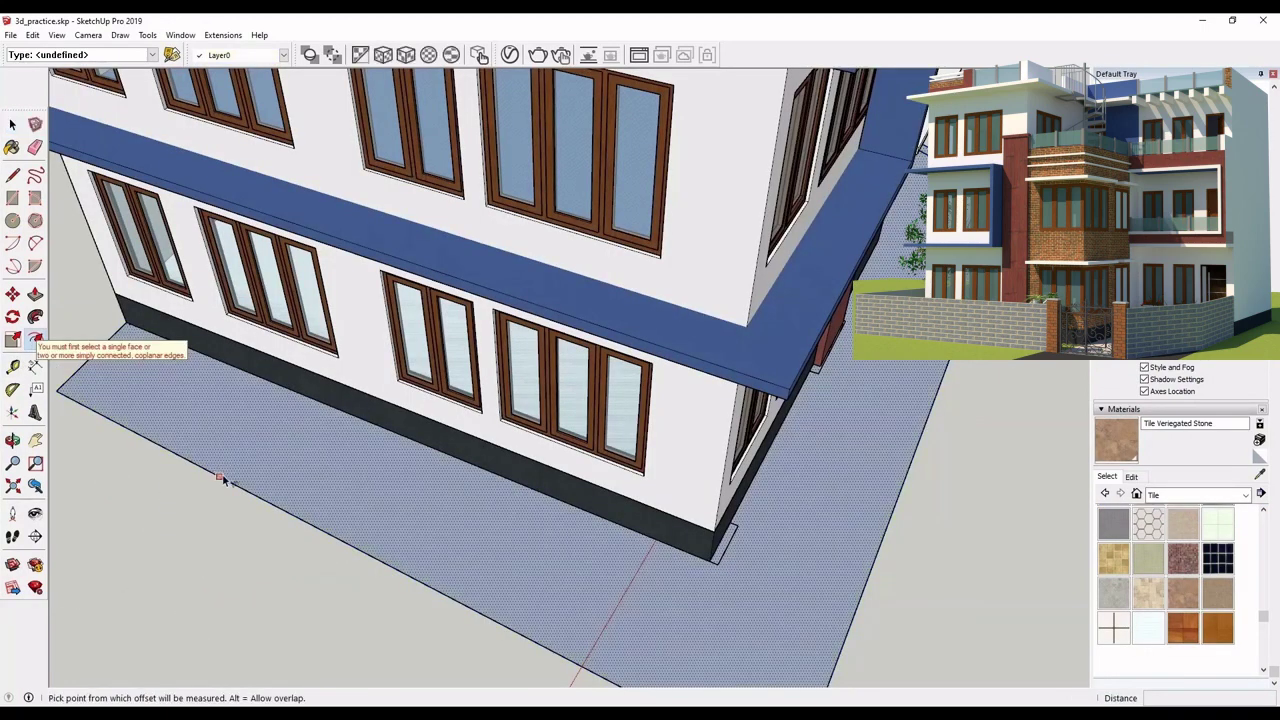
left_click(222, 479)
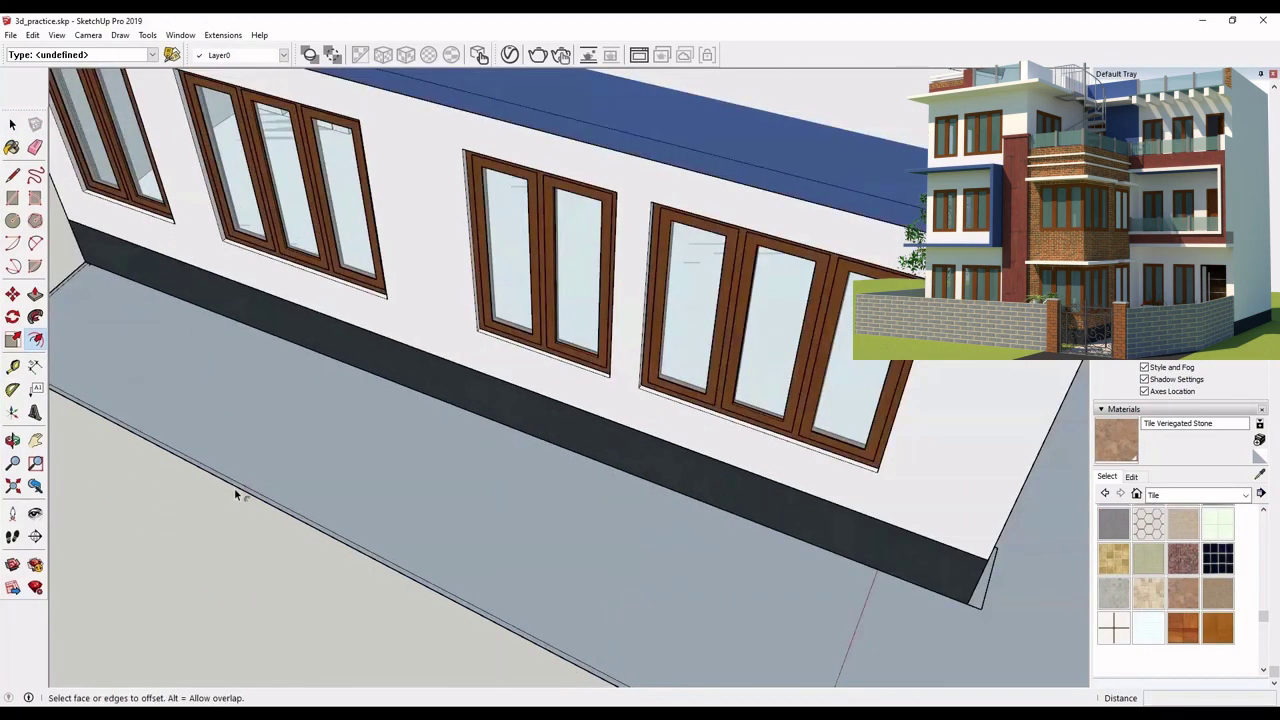
left_click(237, 493)
Extrude the thin boundary strip upward as a compound wall, leaving the gate opening low
left_click(36, 295)
left_click(172, 456)
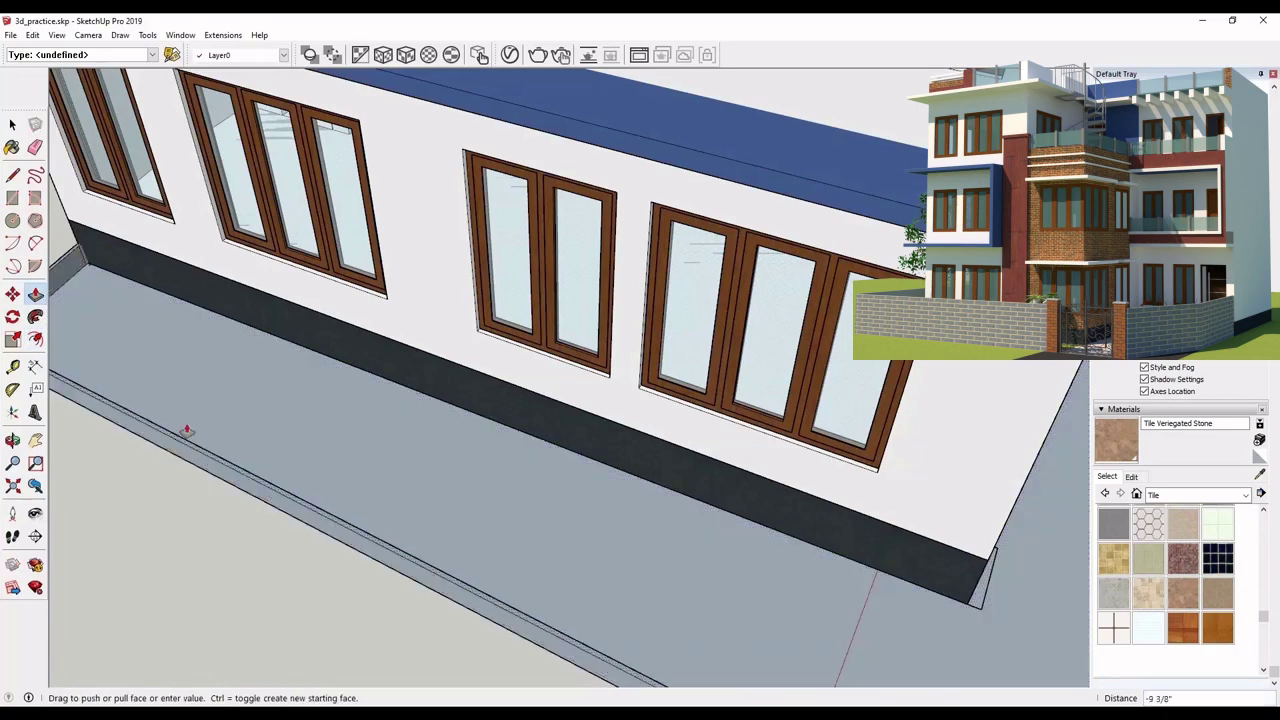
scroll(190, 430, "down", 5)
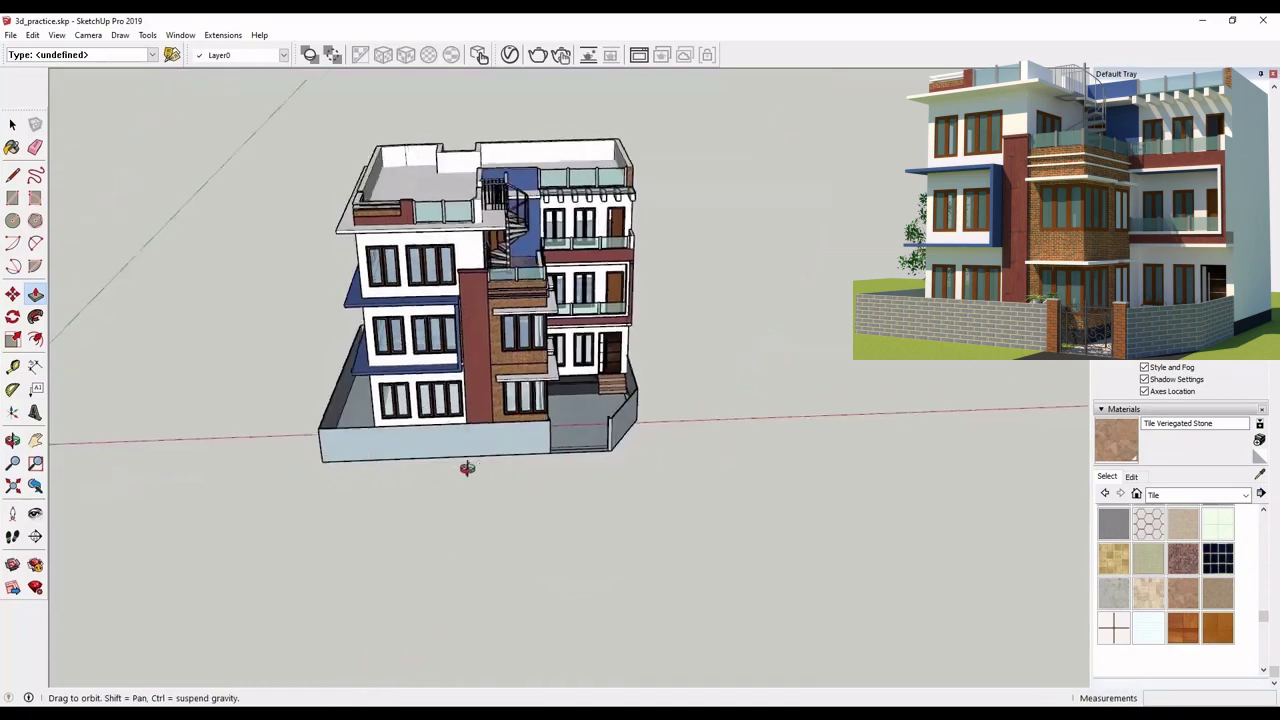
Draw a line about 15' 9" long from the planter's corner at the brick bay to the gate opening's inner edge
middle_click_drag(468, 466, 449, 390)
key("l")
scroll(509, 409, "up", 5)
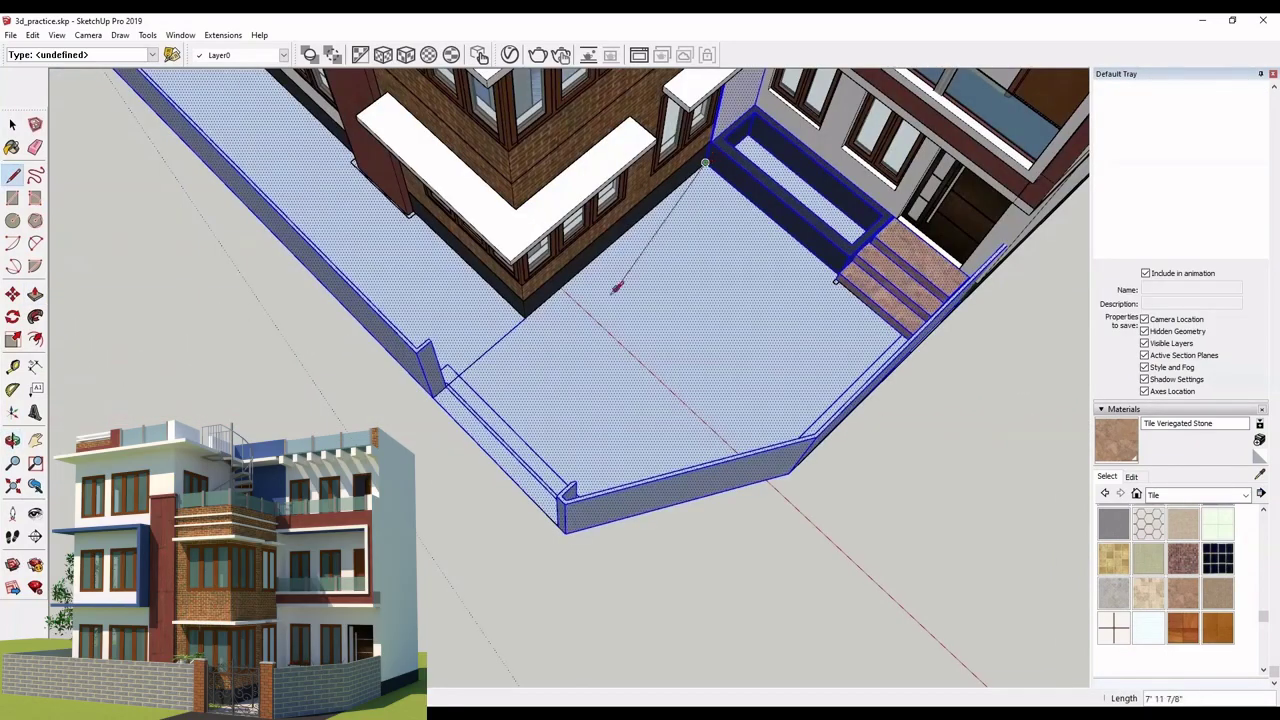
left_click(467, 382)
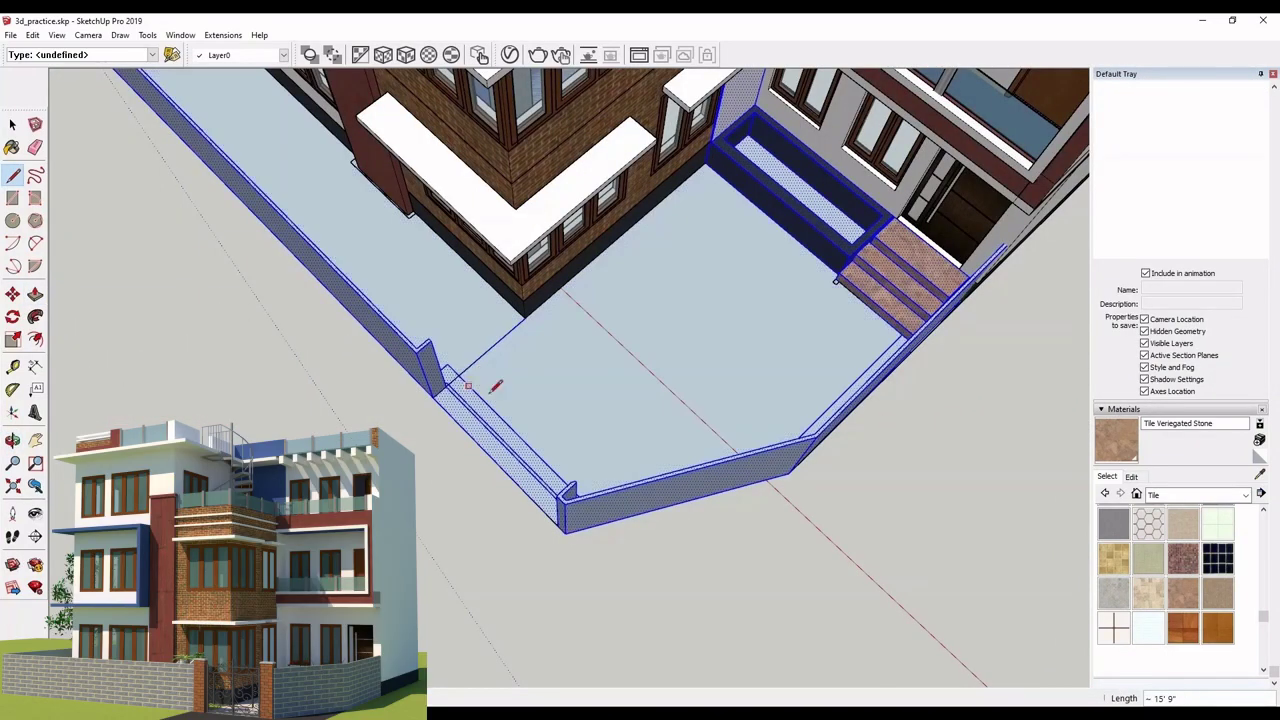
middle_click_drag(570, 380, 540, 218)
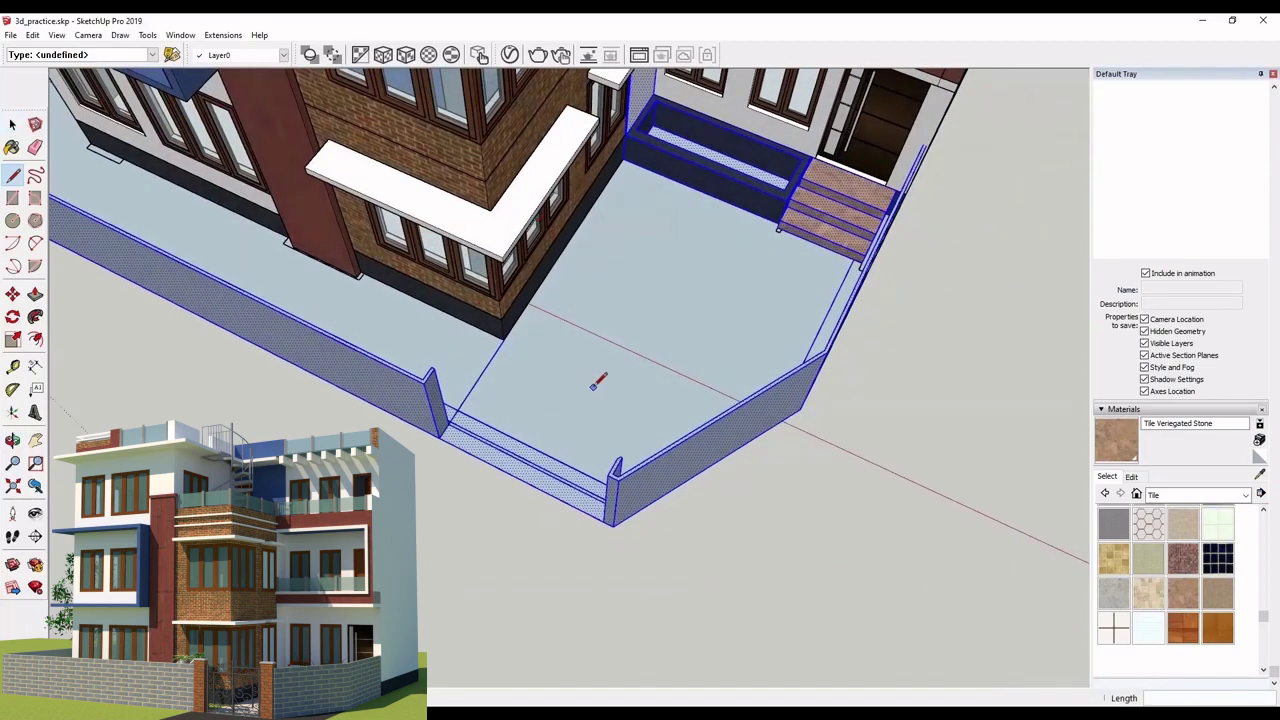
Paint the front yard face between the gate and the entrance steps with Tile Hexagon White
left_click(13, 125)
left_click(559, 373)
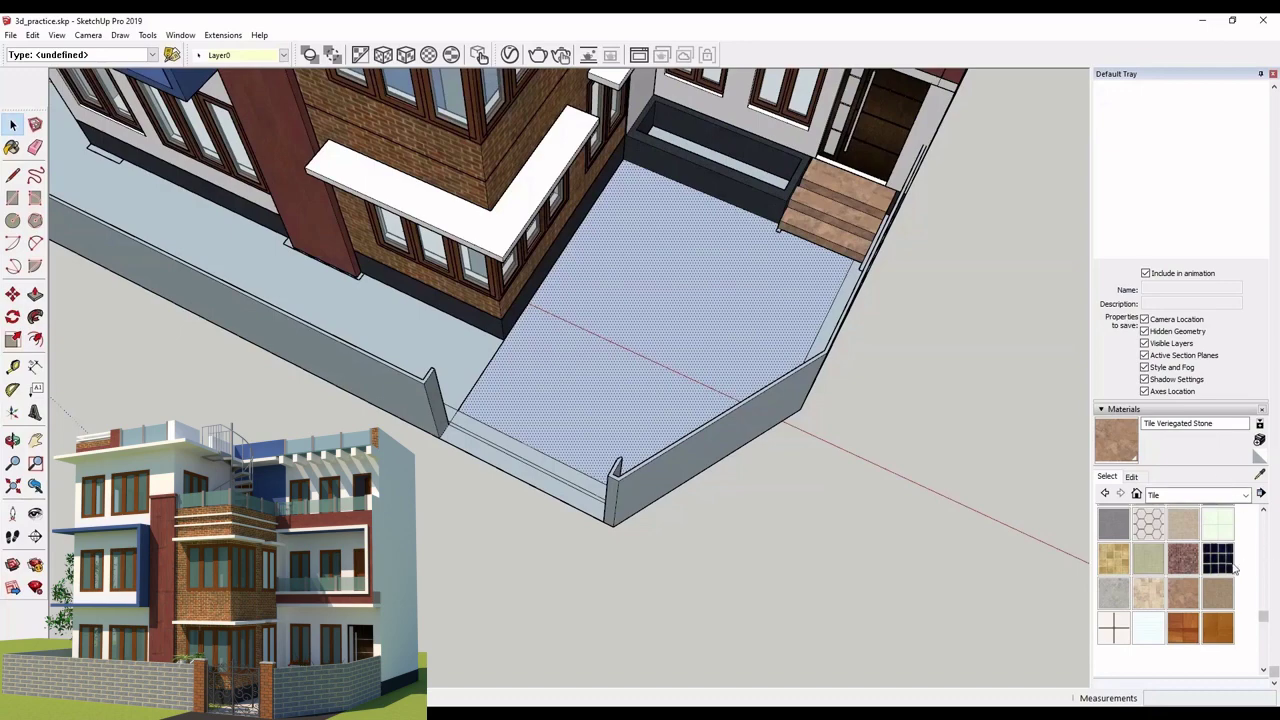
left_click(1150, 522)
left_click(683, 346)
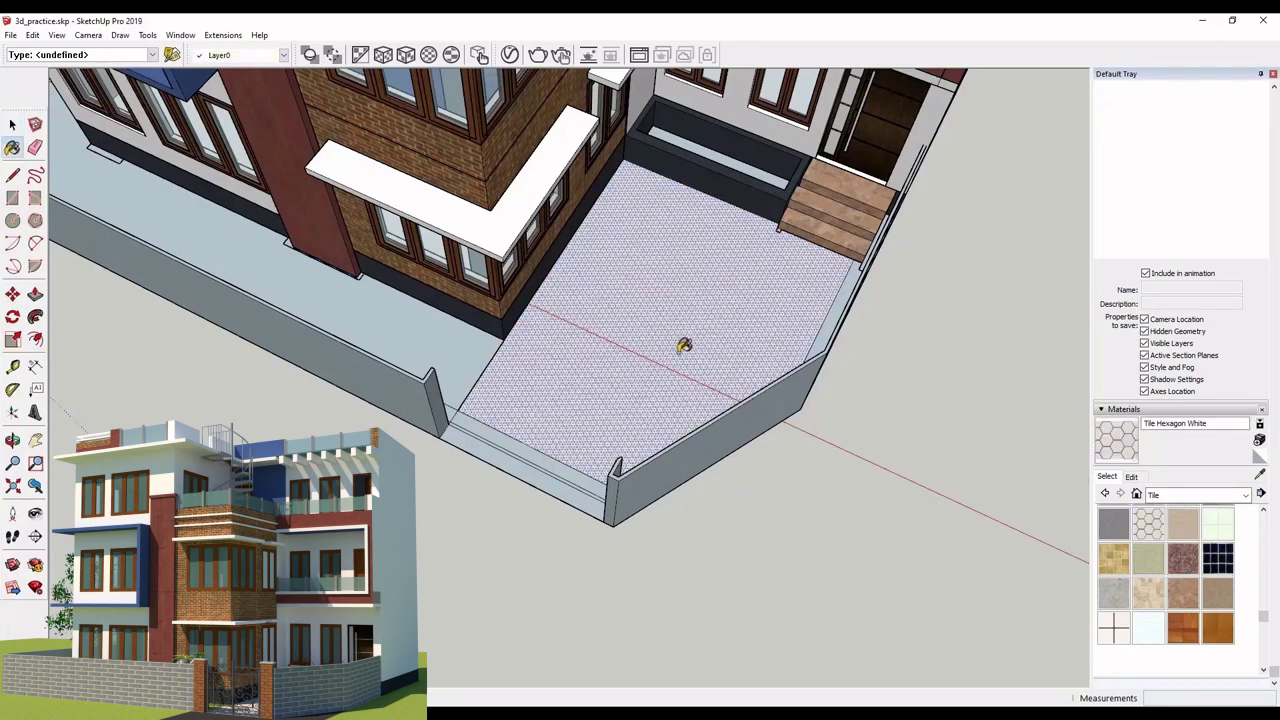
Enlarge the Tile Hexagon White texture by setting its width to 5'
scroll(680, 352, "up", 3)
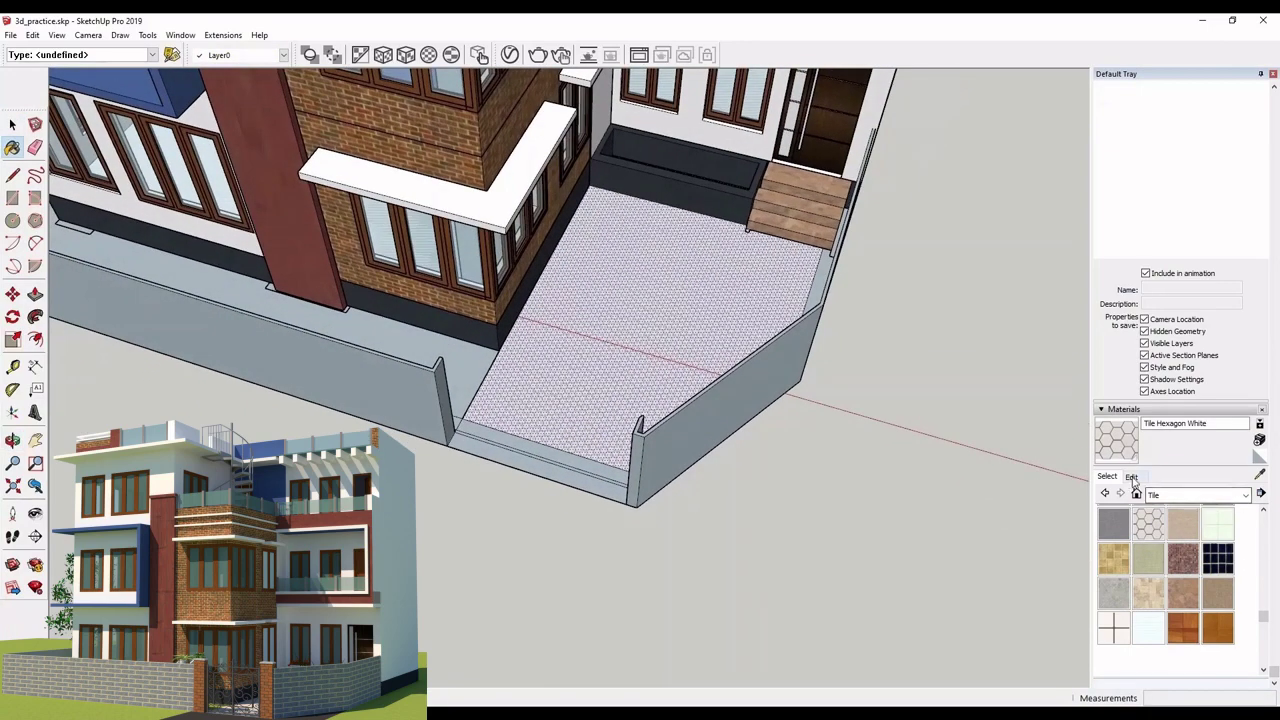
left_click(1131, 477)
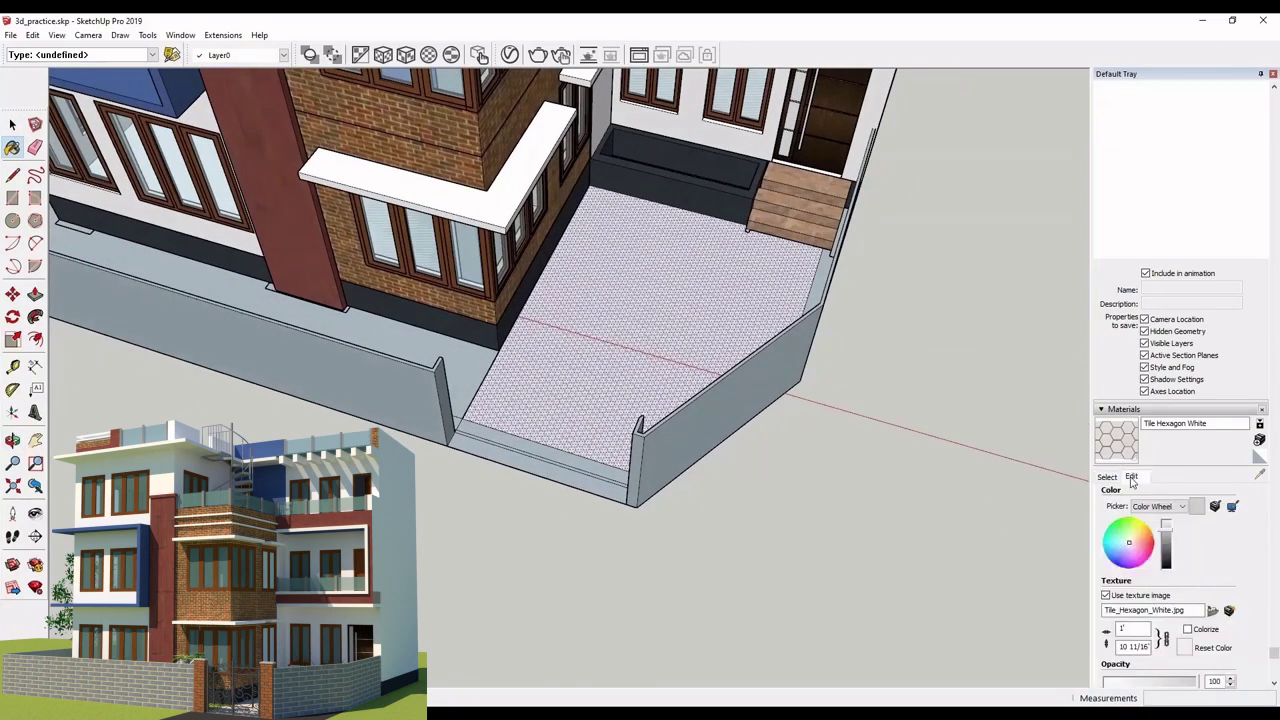
left_click(1121, 629)
type("1")
key("Return")
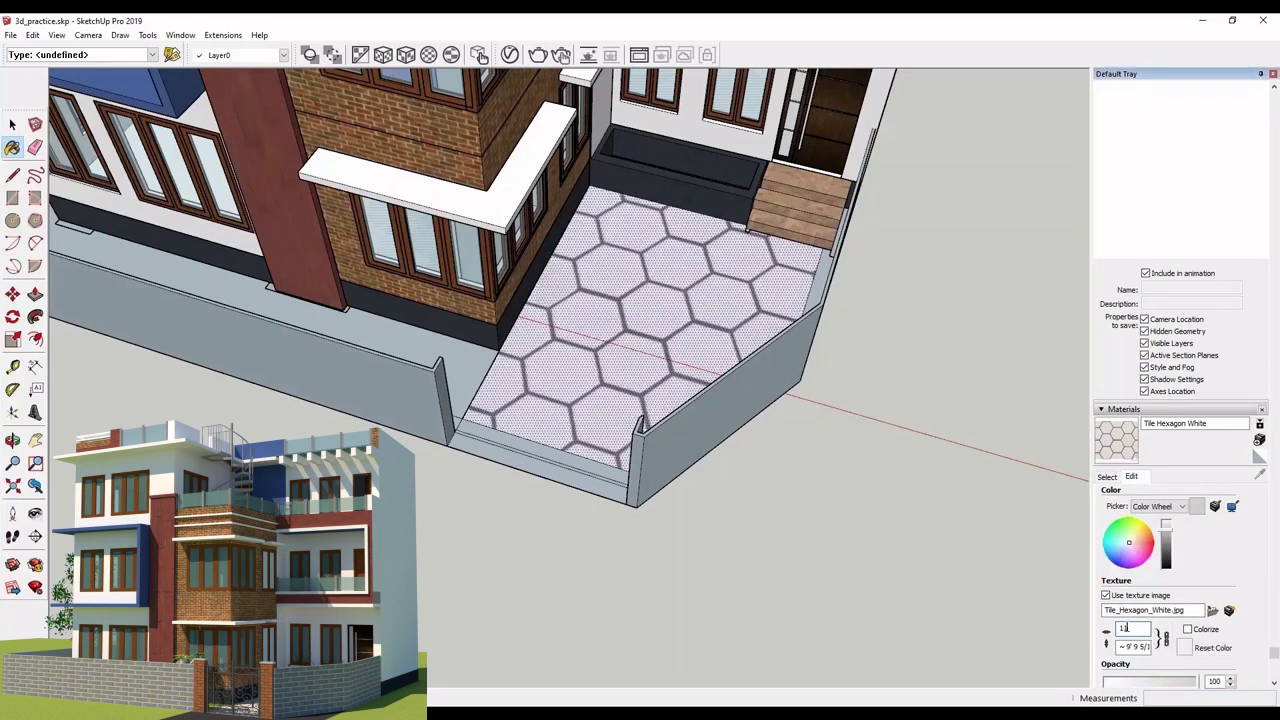
type("5")
key("Return")
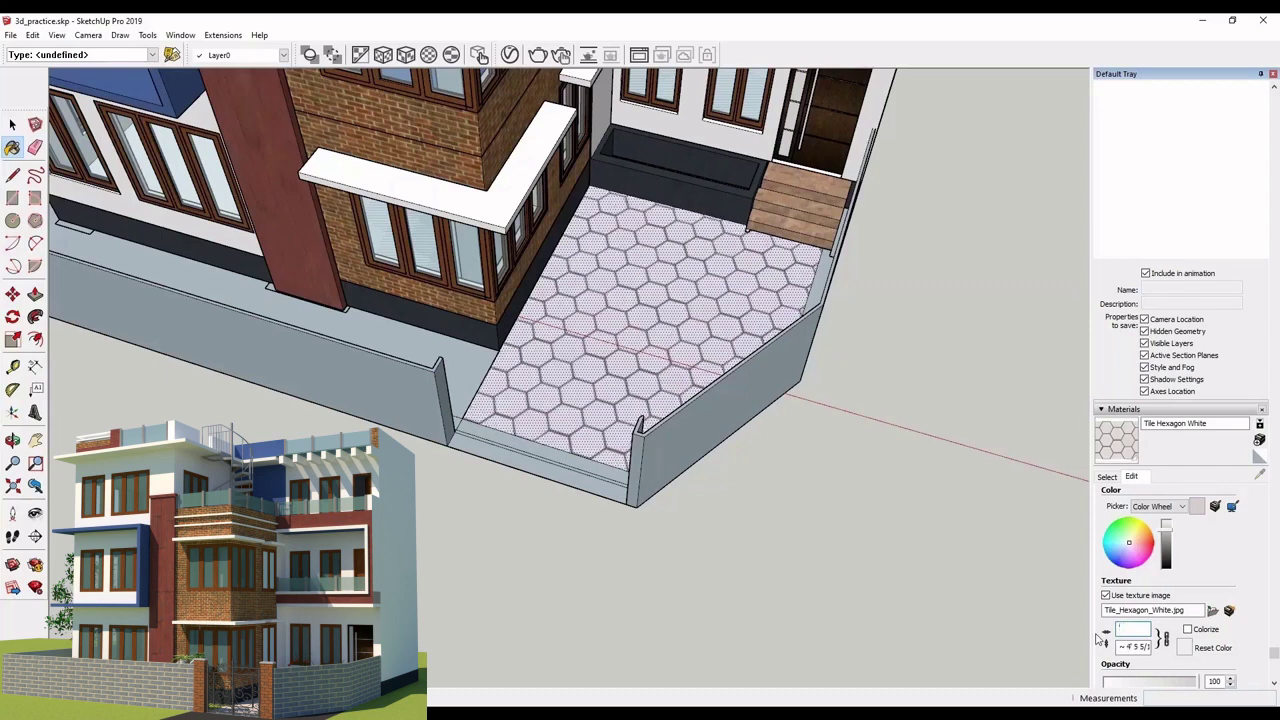
Paint the ground strip between the house and the compound wall with Grass Light Green from the landscaping materials
left_click(1185, 497)
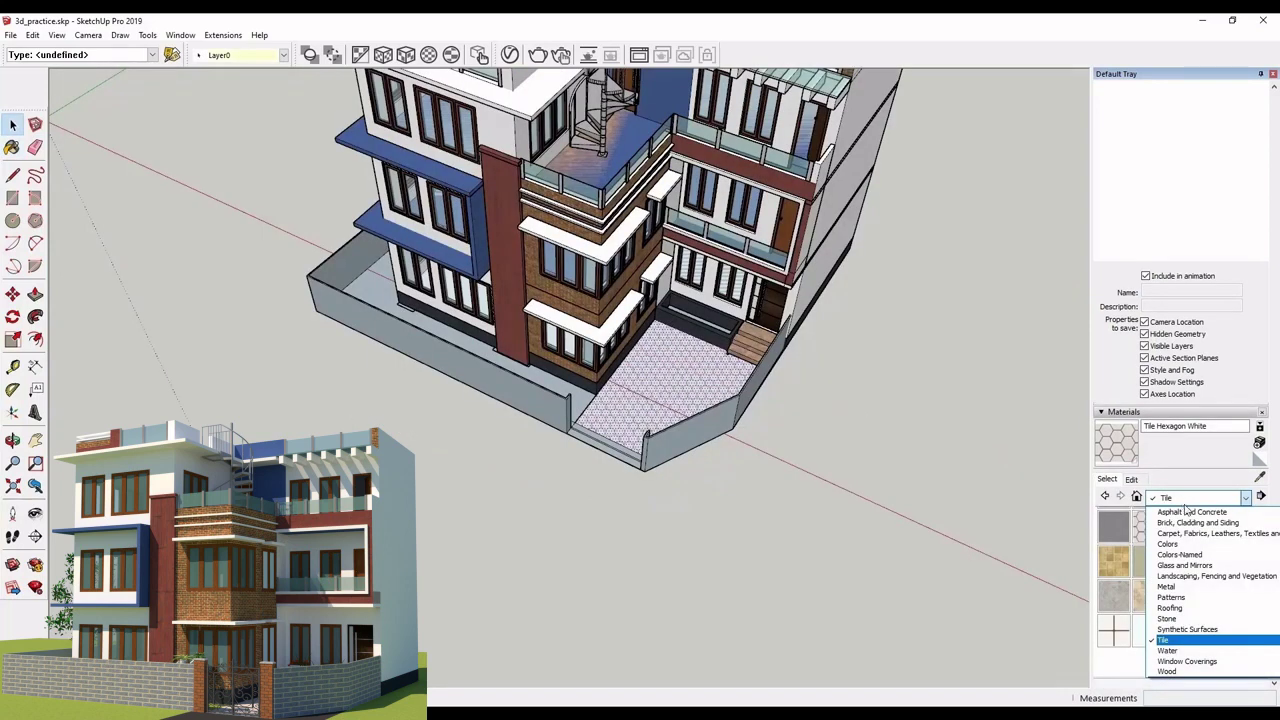
left_click(1210, 576)
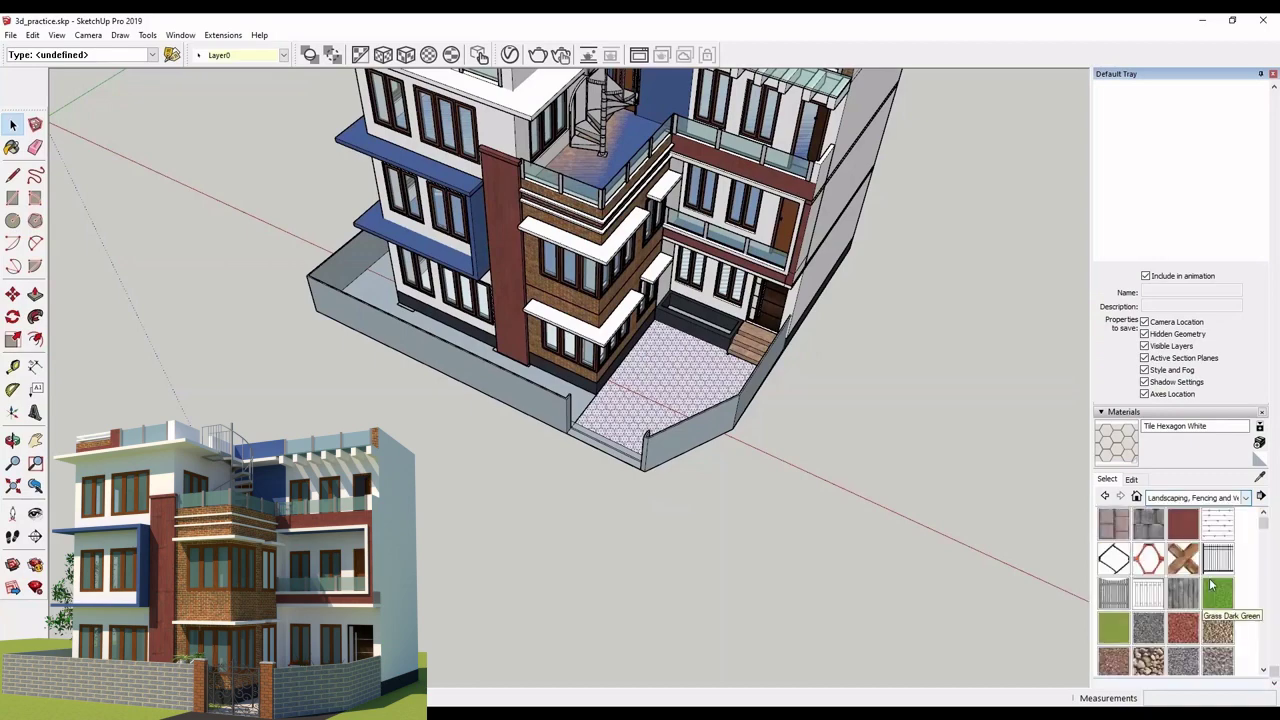
left_click(1114, 628)
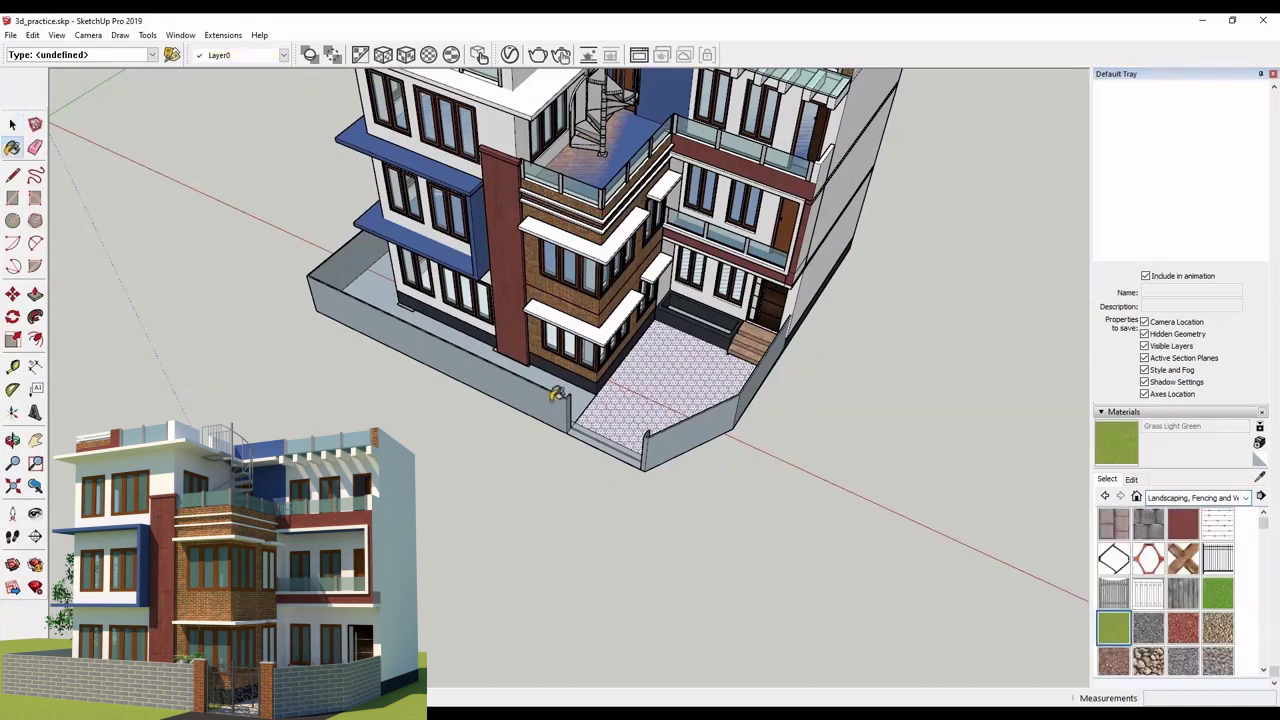
left_click(550, 378)
Search the 3D Warehouse for "tree" and place a tree on the grass strip beside the house
mouse_move(550, 378)
middle_mouse_down()
mouse_move(568, 323)
mouse_move(520, 363)
middle_mouse_up()
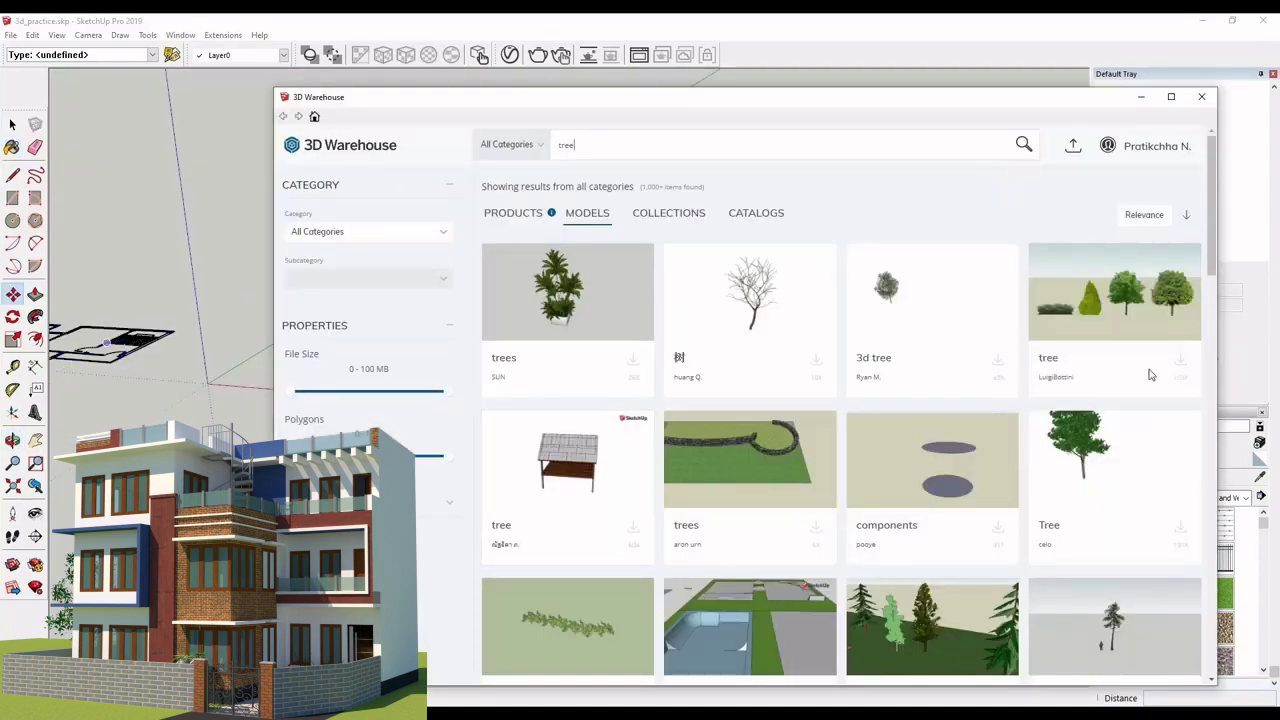
scroll(1094, 374, "down", 6)
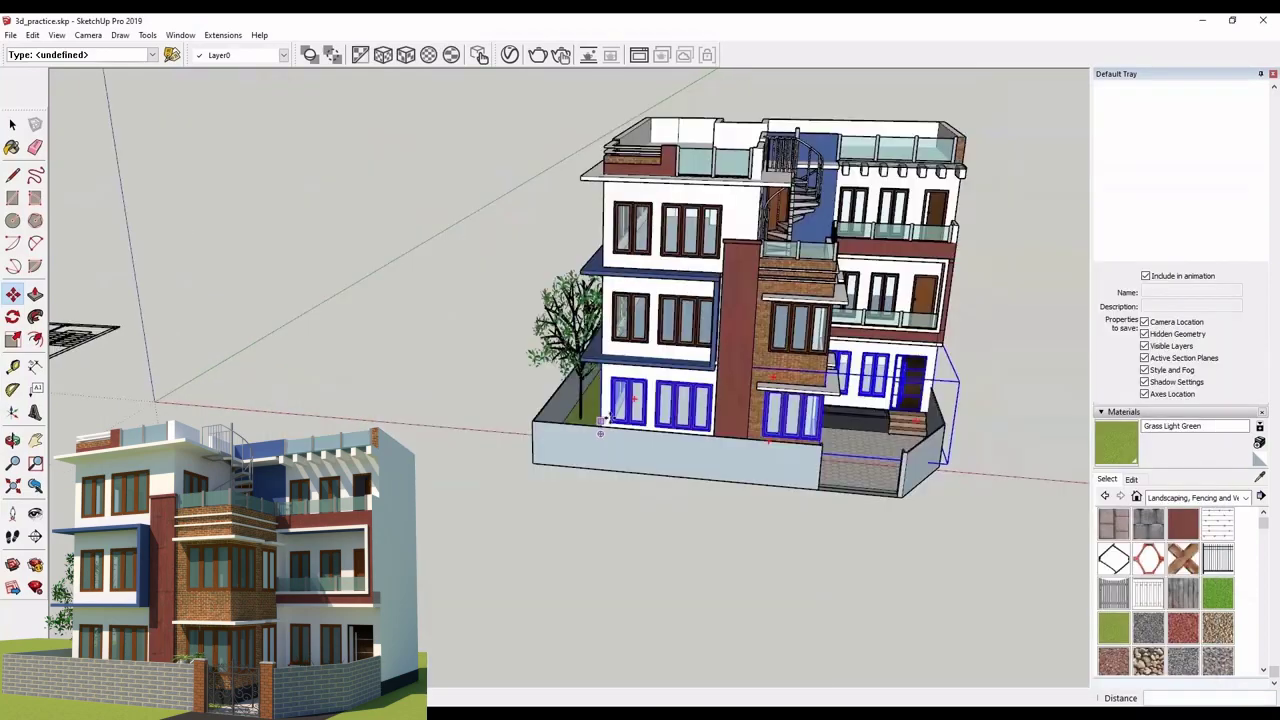
Position the flowering plant in the dark planter below the entrance-side windows and place copies of it along the planter
middle_click_drag(600, 428, 560, 345)
scroll(555, 345, "down", 3)
middle_click_drag(700, 405, 770, 410)
middle_click_drag(612, 474, 636, 462)
left_click_drag(636, 462, 680, 451)
scroll(868, 376, "up", 3)
middle_click_drag(829, 364, 770, 436)
scroll(768, 438, "down", 4)
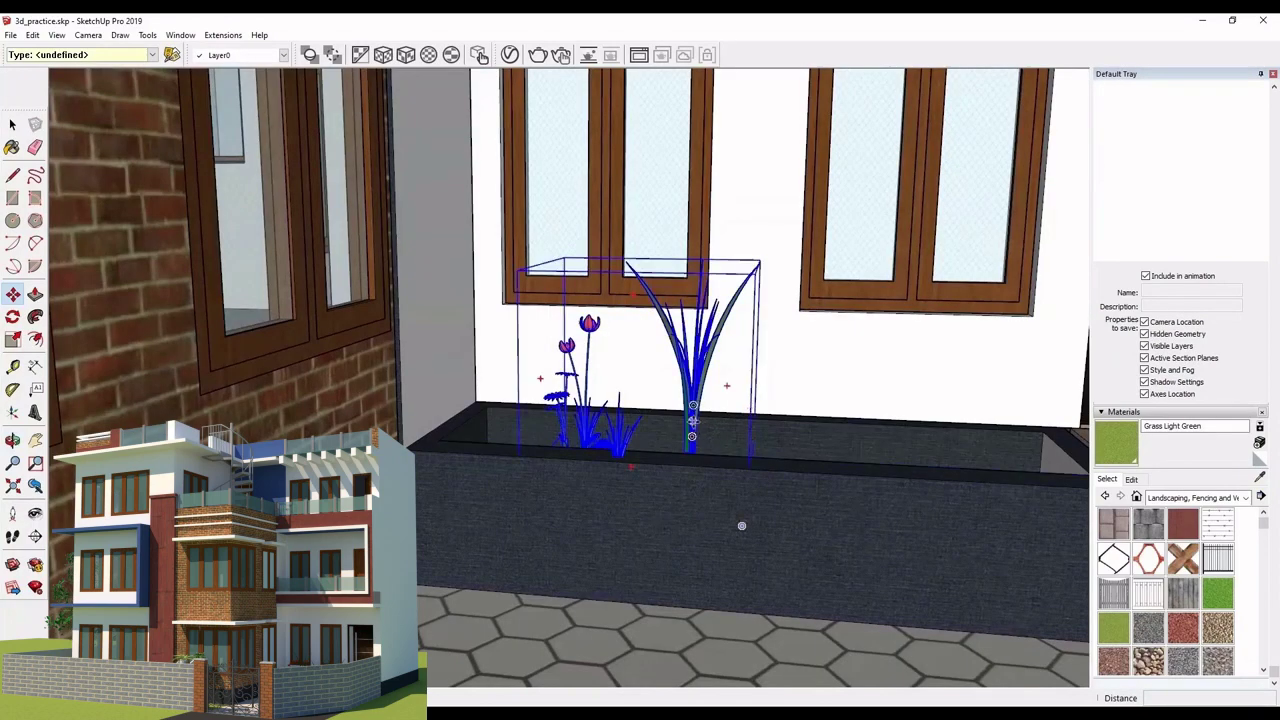
left_click_drag(692, 420, 596, 412)
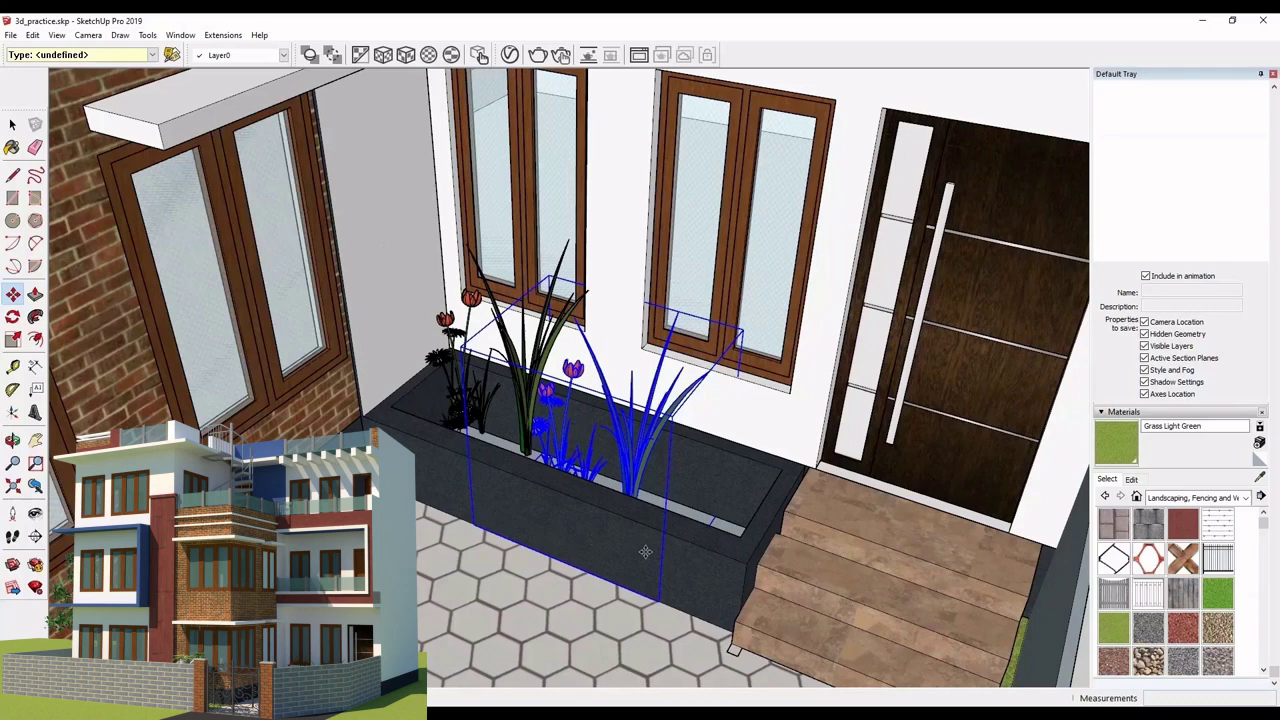
key("ctrl+v")
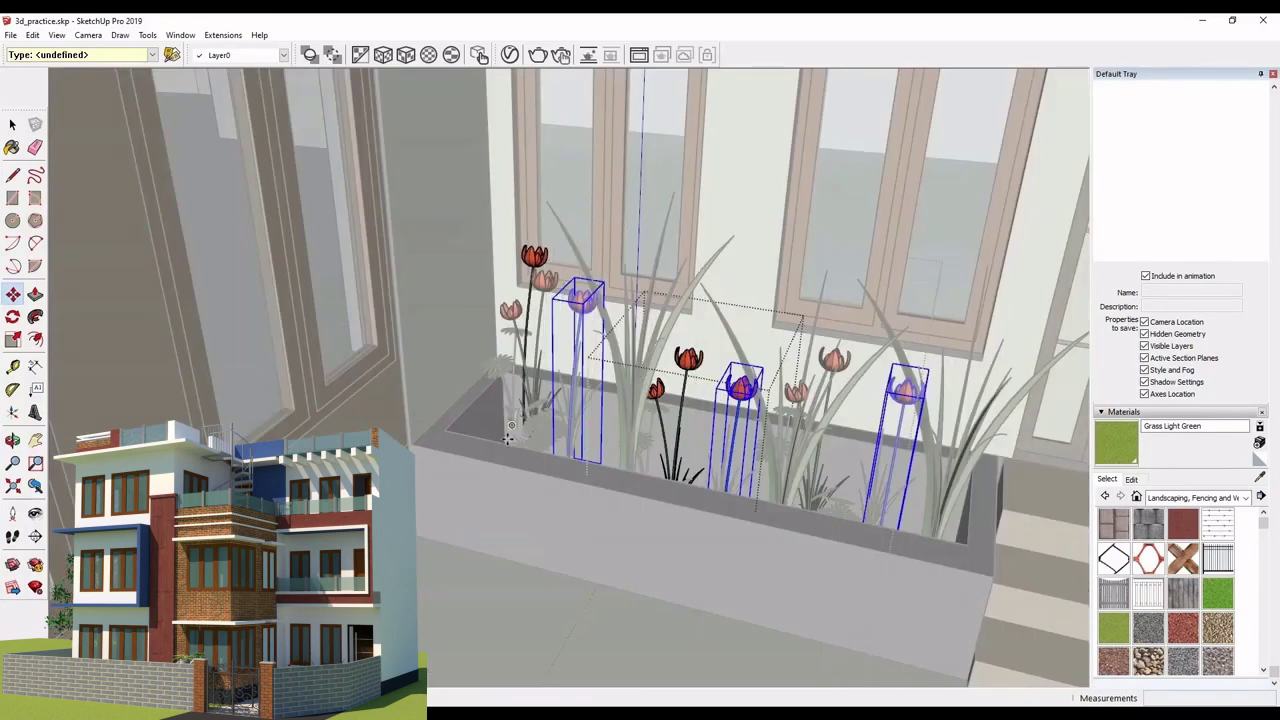
Copy the red tulips inside the plant component with a 1' offset to fill out the planter
left_click(509, 438)
middle_click_drag(645, 430, 716, 296)
type("1'")
key("Return")
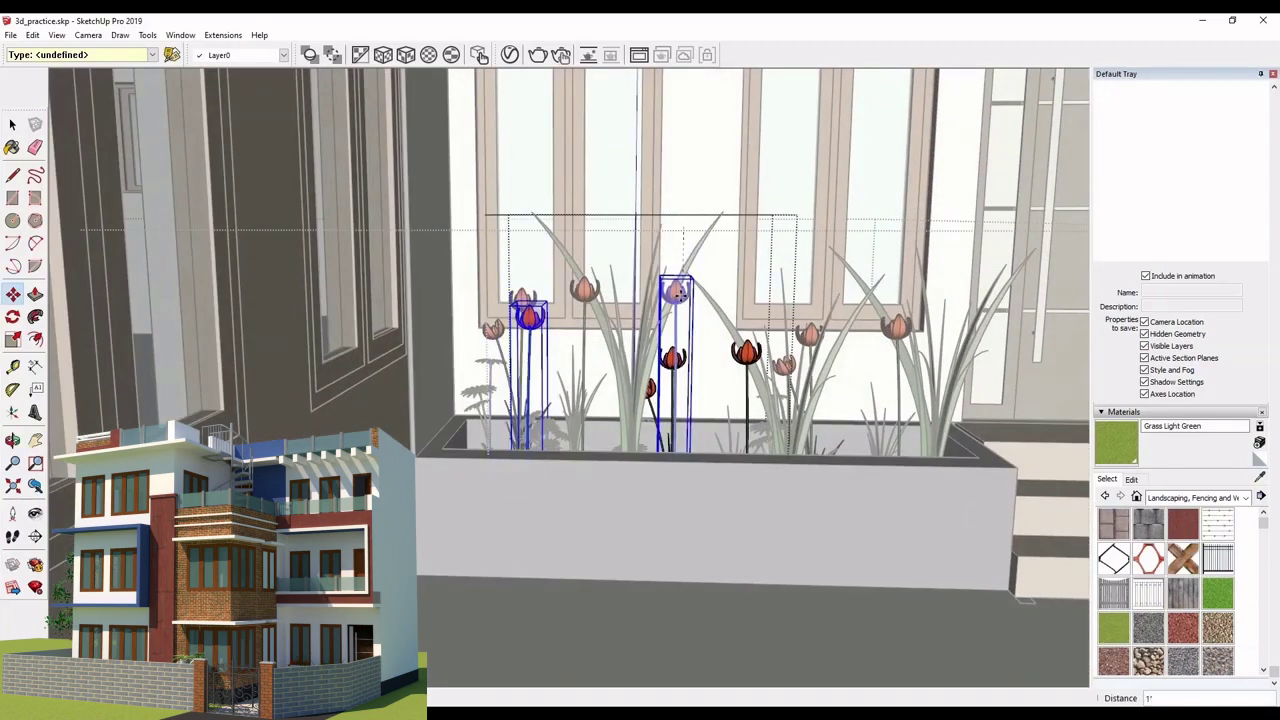
scroll(700, 460, "down", 10)
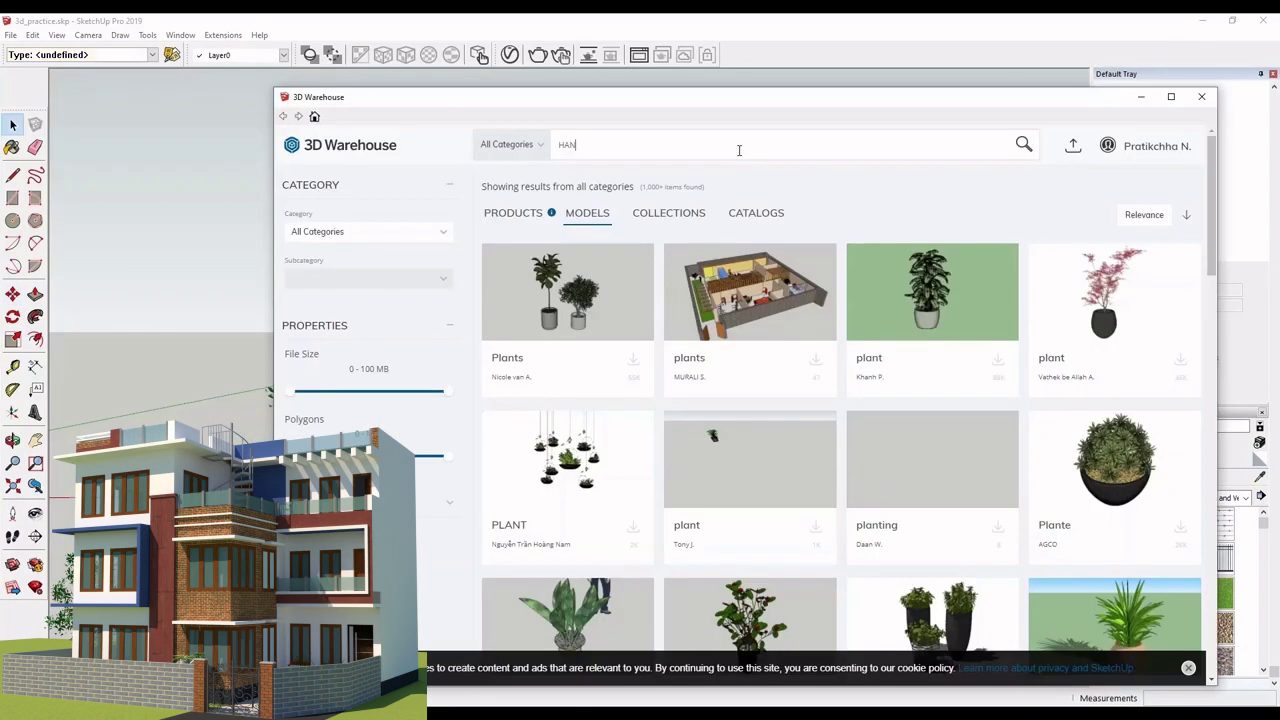
Search the 3D Warehouse for "HANGING PLANTS" and load the Hanging plants model with two hanging pots
type("GING PLAN")
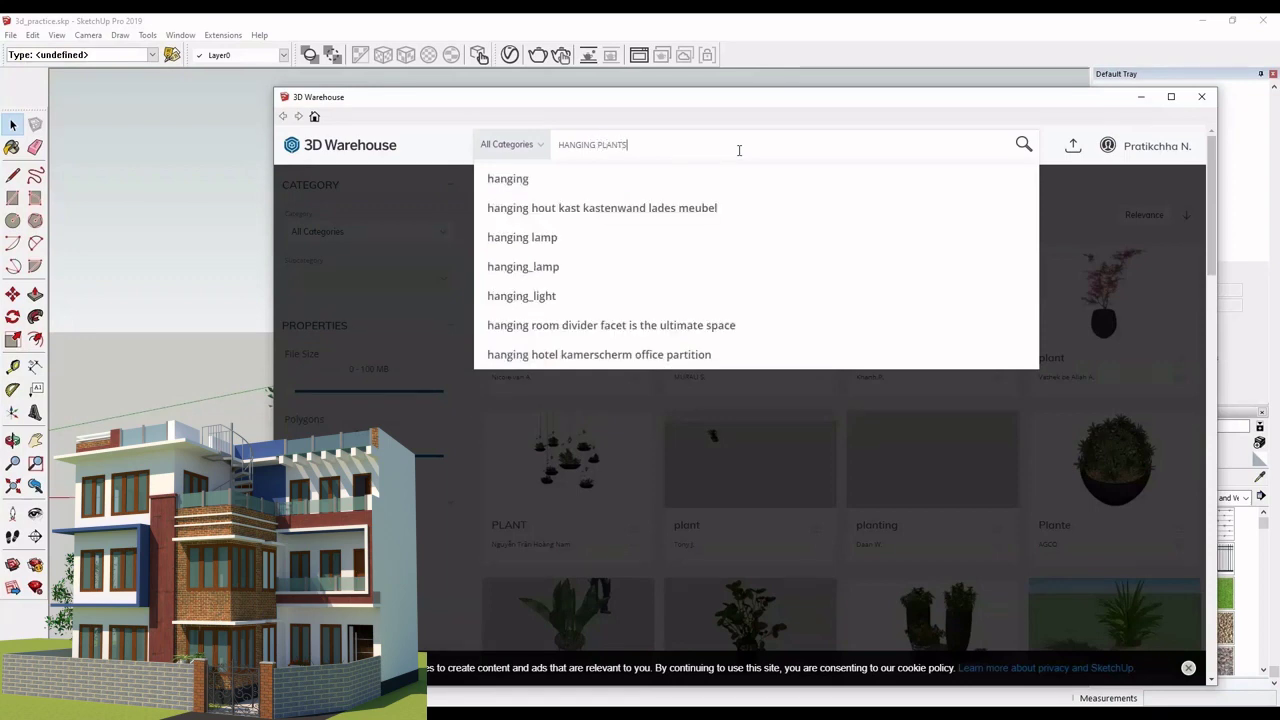
type("TS")
key("Return")
scroll(945, 462, "down", 1)
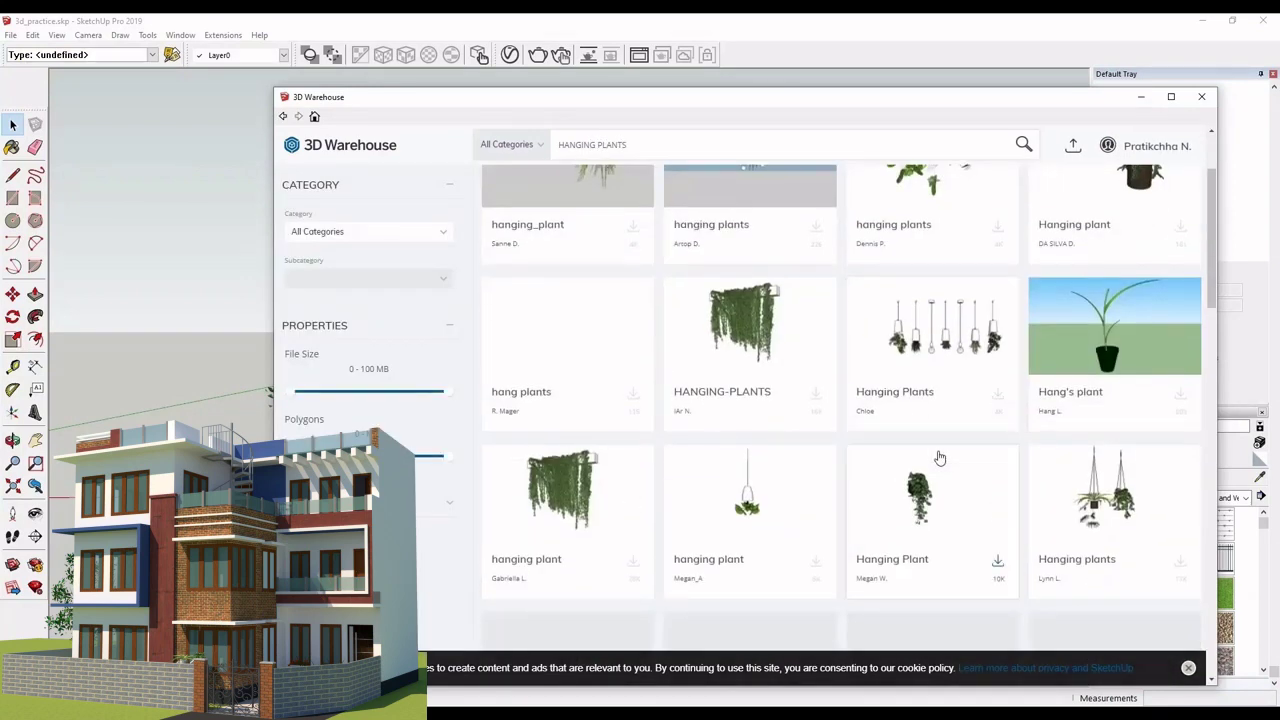
left_click(1180, 559)
left_click(707, 423)
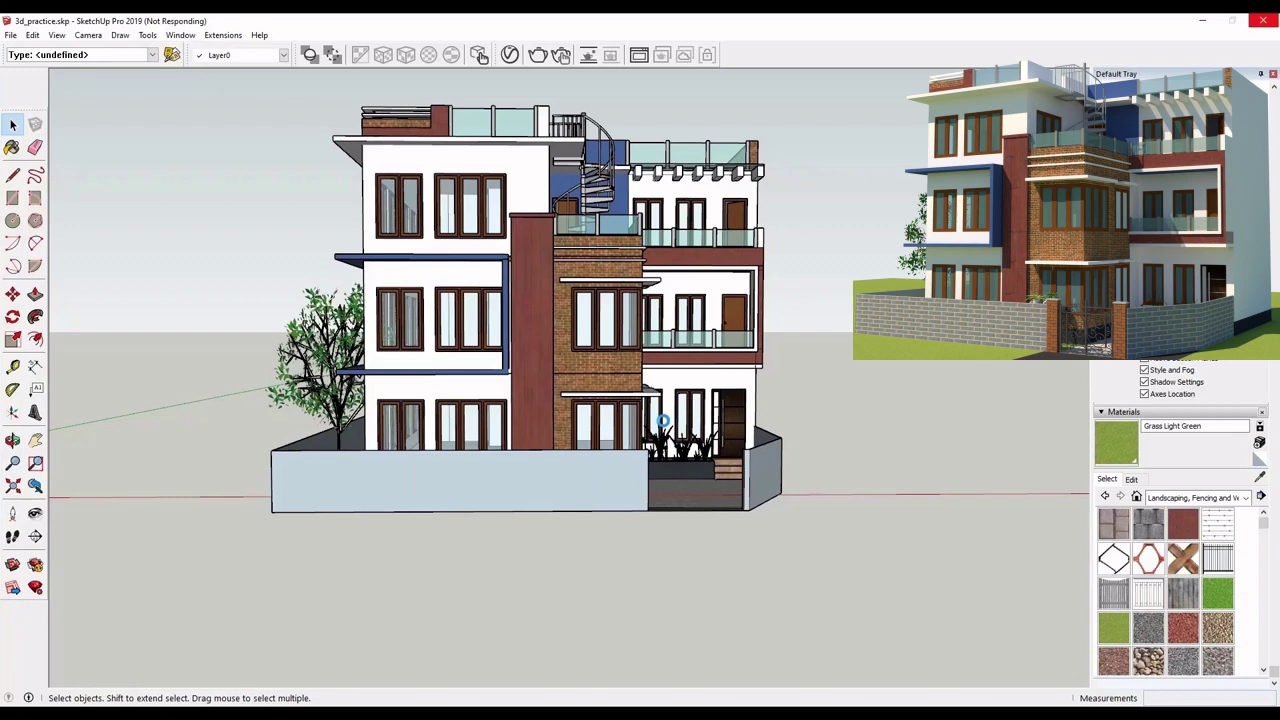
Place the hanging plants in the yard and move them under the ground-floor window canopy of the brick bay
key("ctrl+v")
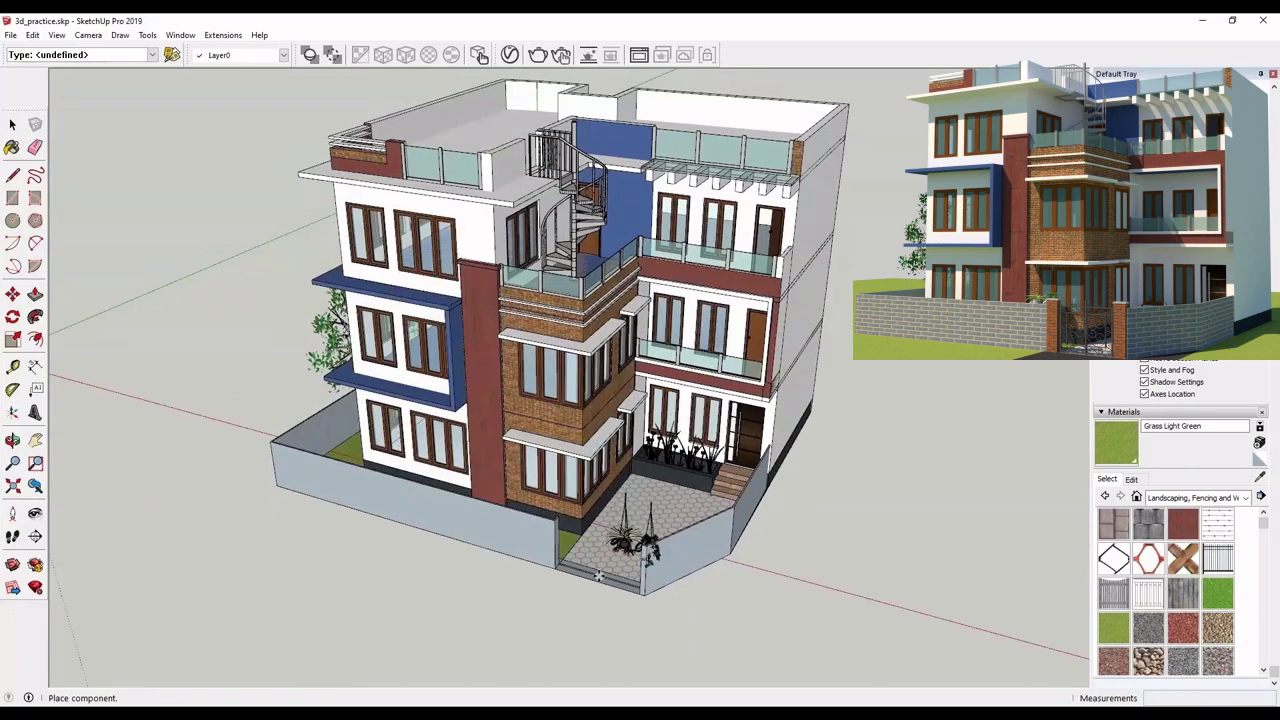
left_click(598, 576)
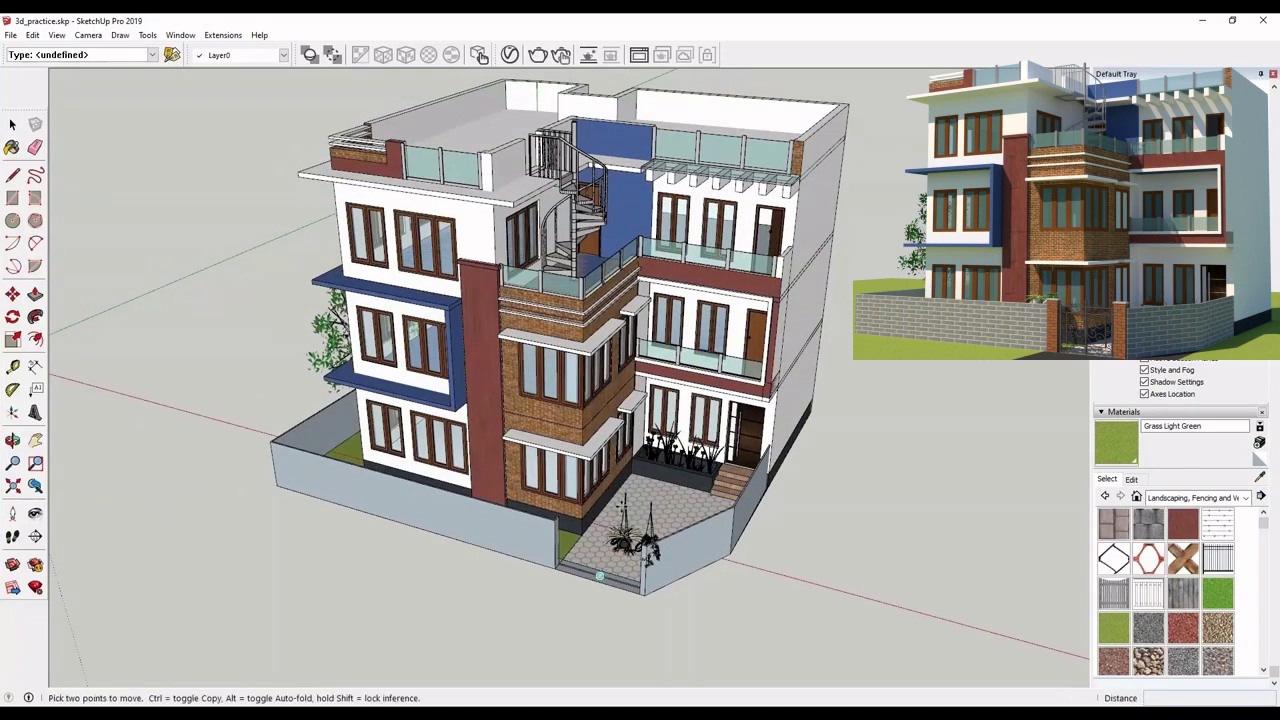
scroll(600, 500, "up", 5)
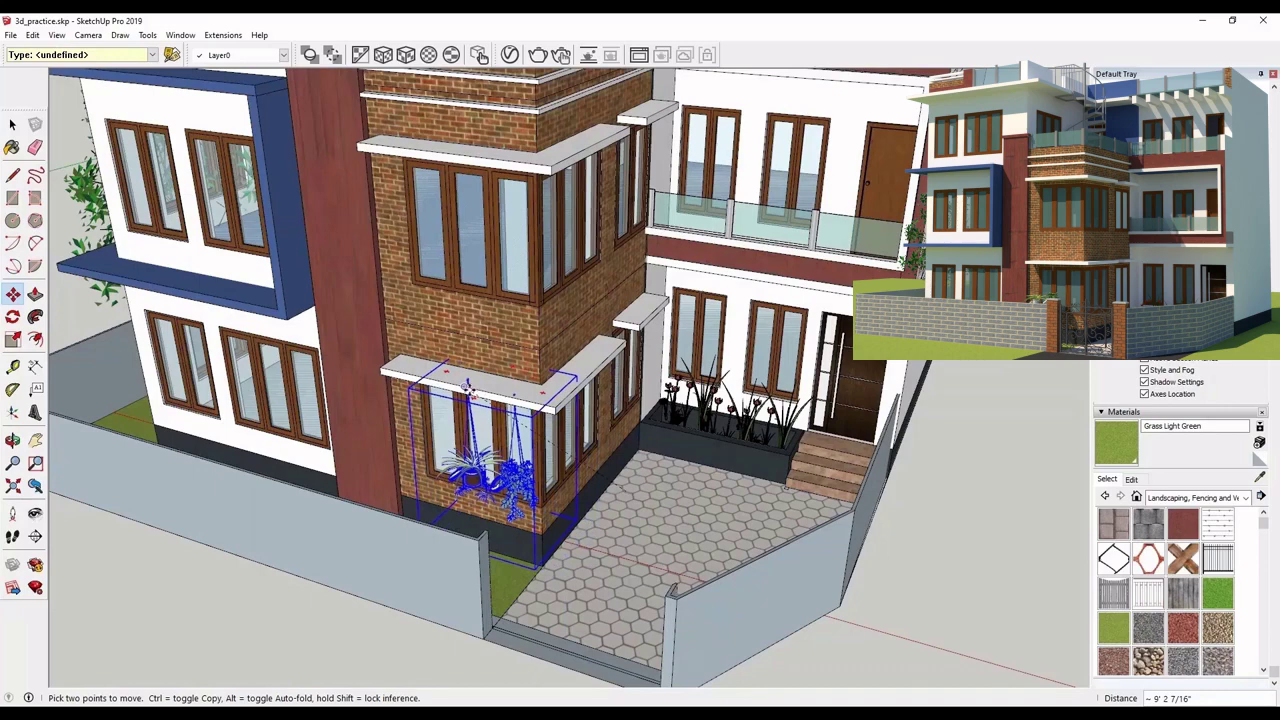
left_click(466, 390)
middle_click_drag(466, 390, 710, 285)
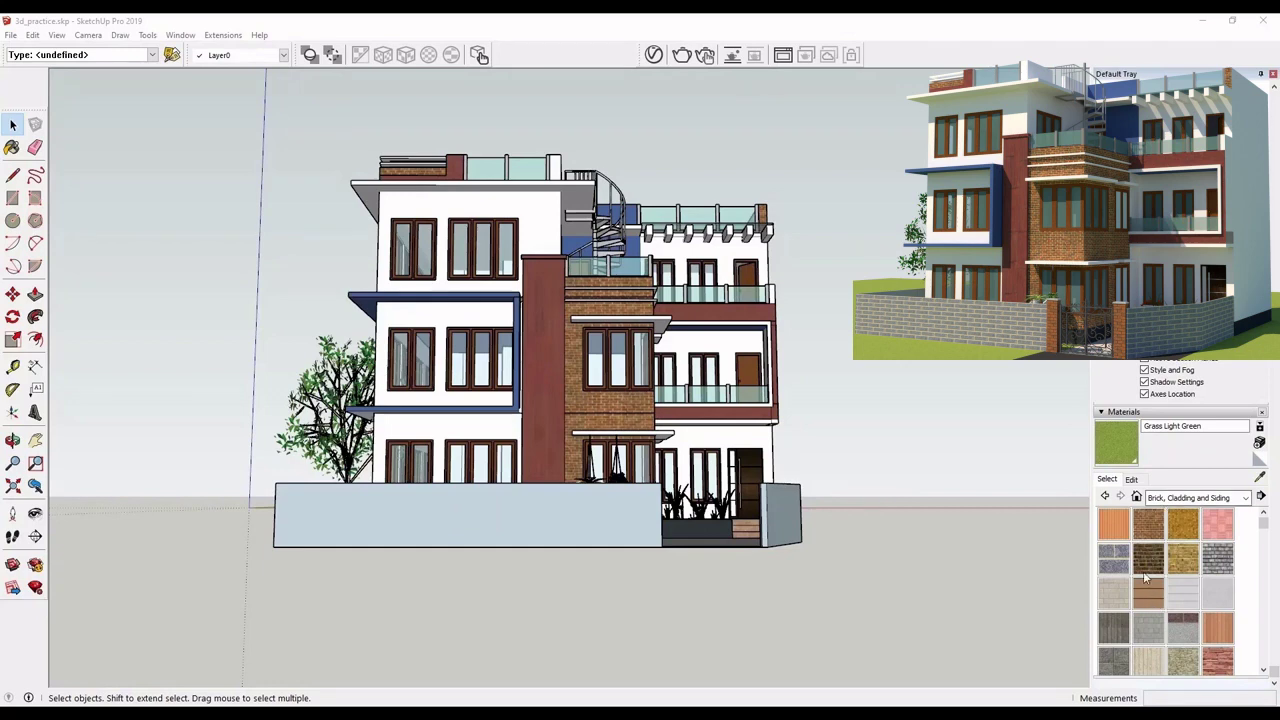
Paint the faces of the compound wall around the house with Brick Colored Blue
left_click(1148, 595)
left_click(541, 511)
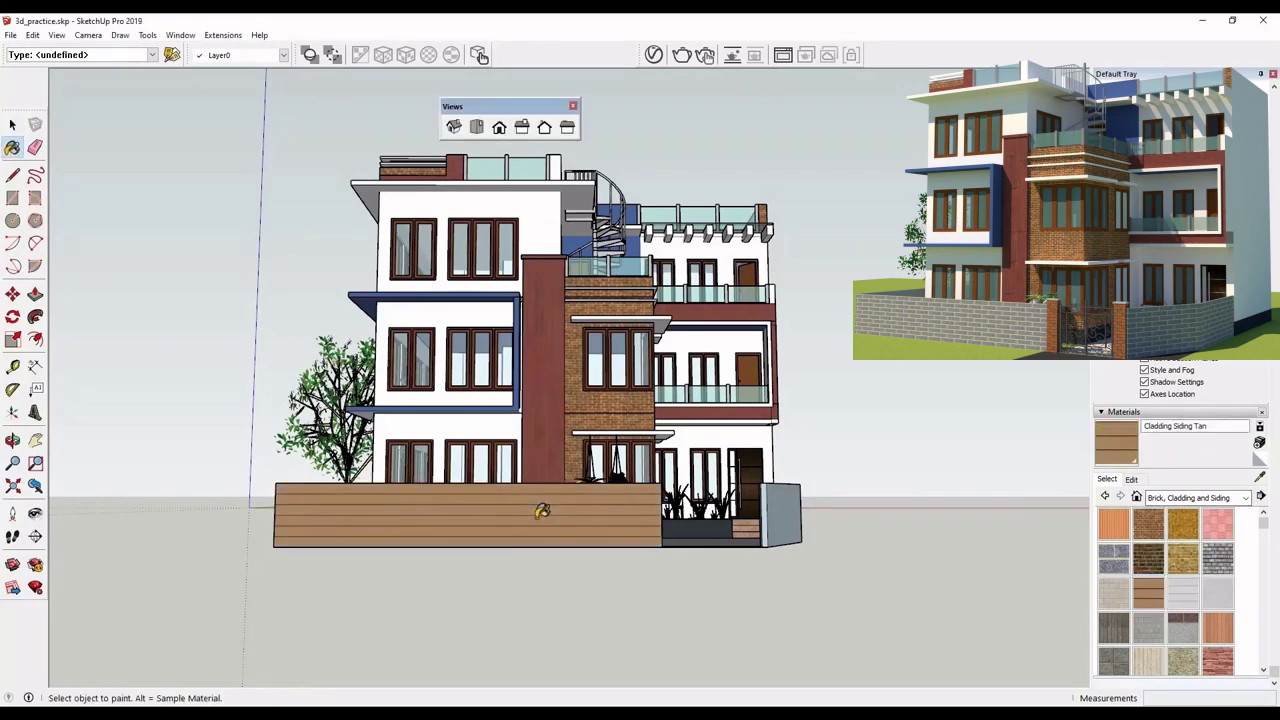
left_click(1112, 558)
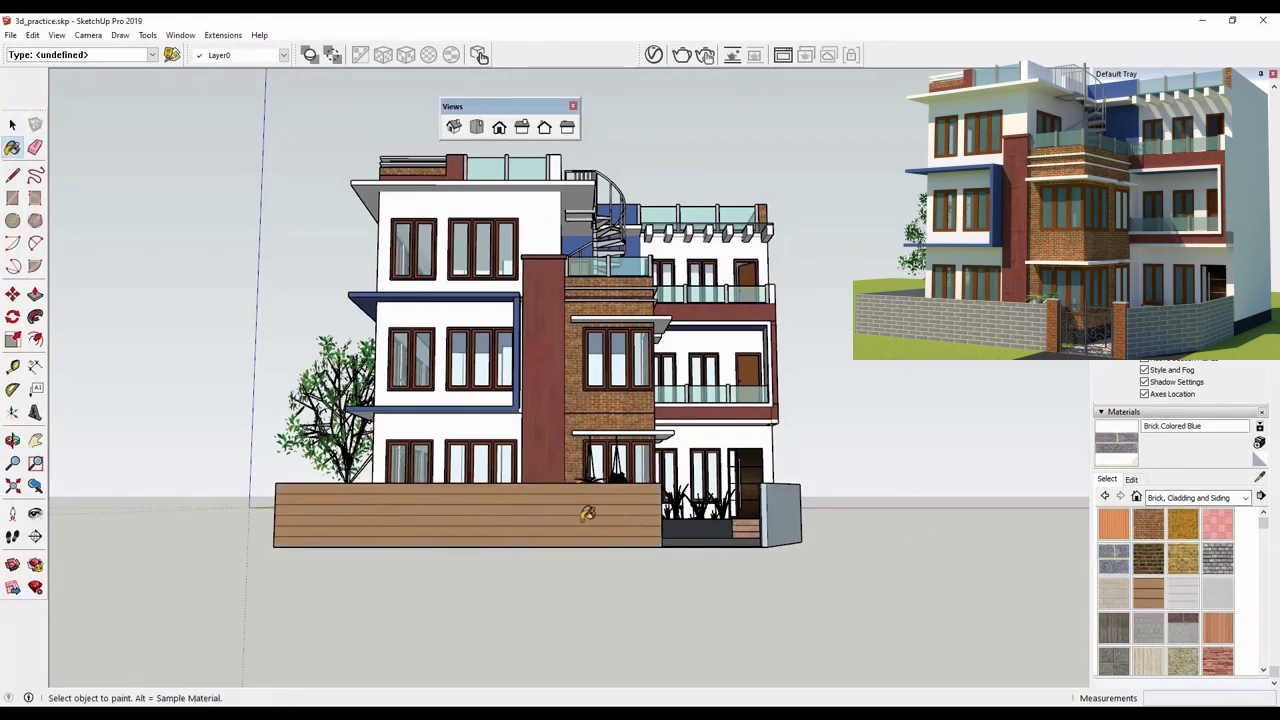
left_click(590, 512)
scroll(775, 500, "up", 5)
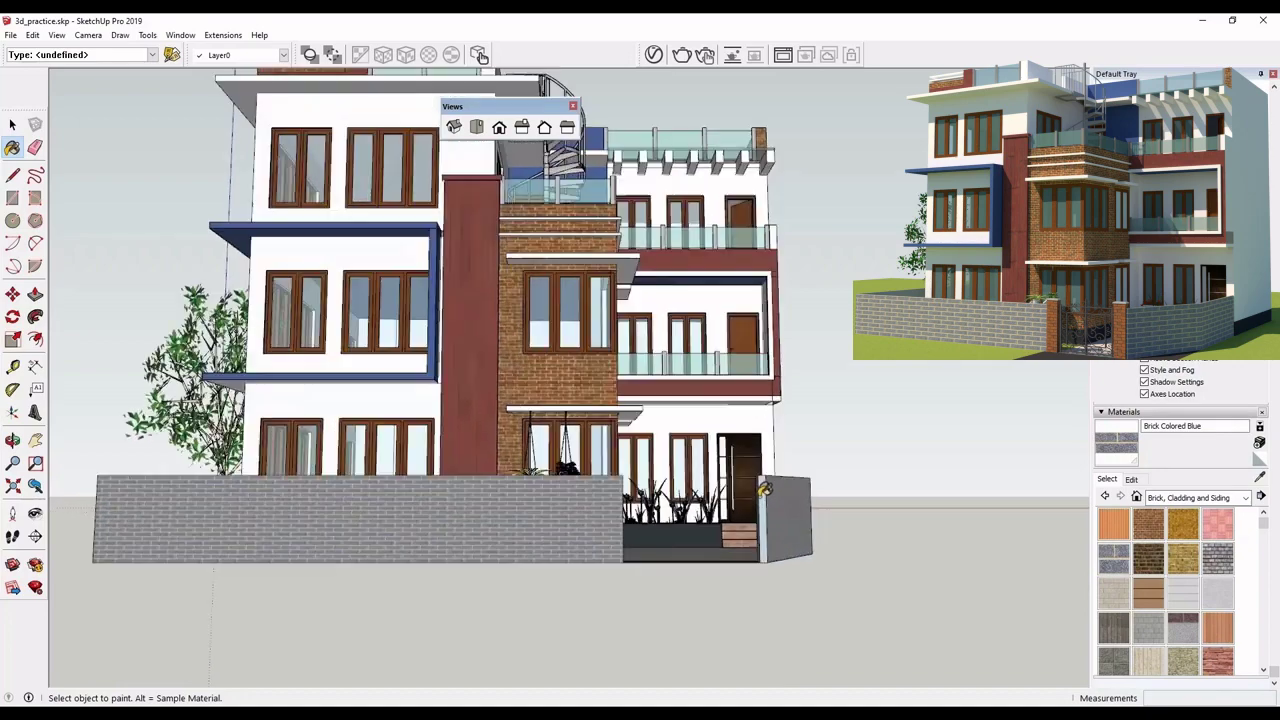
middle_click_drag(789, 550, 760, 585)
scroll(620, 466, "up", 6)
left_click(340, 367)
middle_click_drag(483, 397, 120, 489)
scroll(316, 463, "down", 6)
scroll(252, 455, "down", 5)
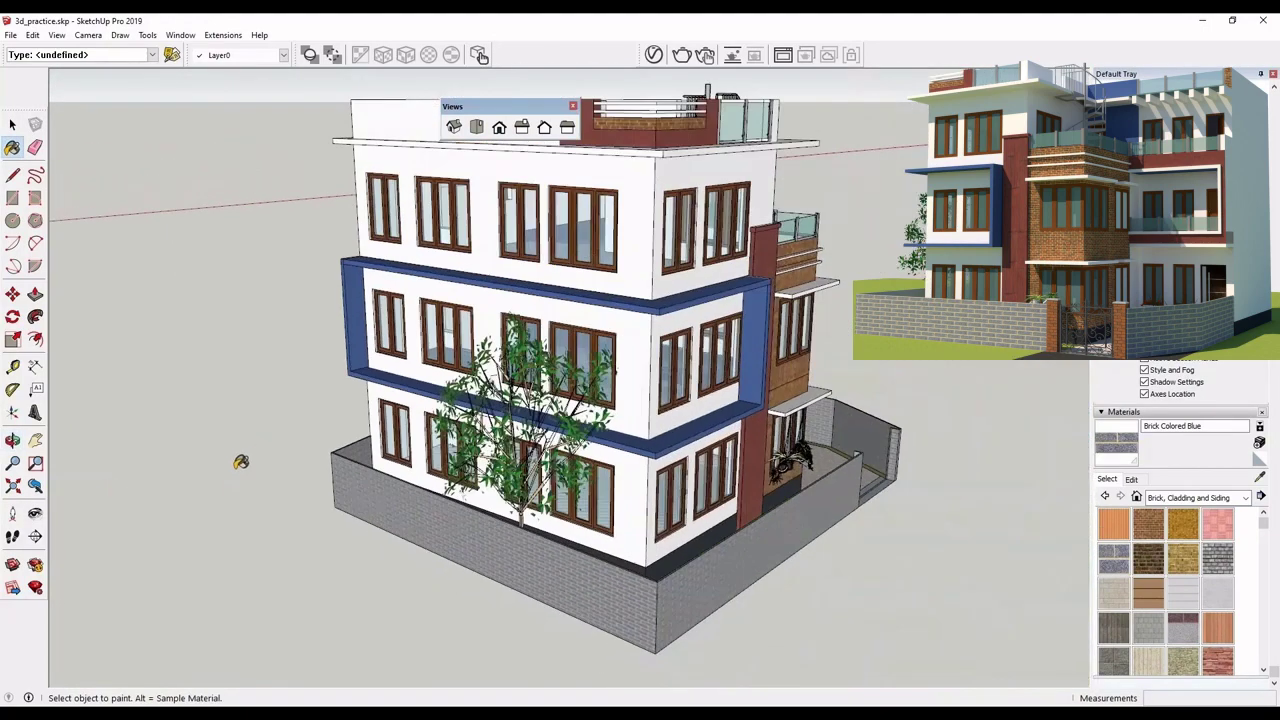
Enlarge the Brick Colored Blue texture by setting its width to 2', and close the floating Views toolbar
middle_click_drag(650, 594, 335, 517)
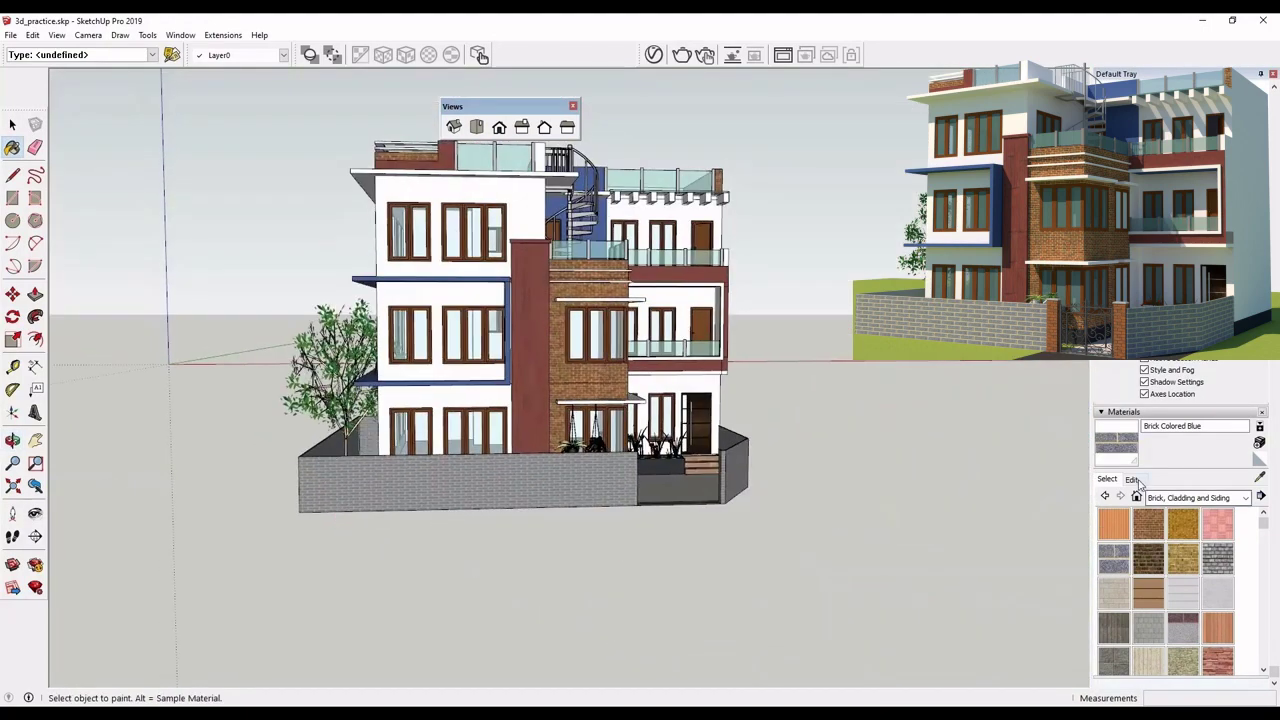
left_click(1131, 480)
left_click(1122, 631)
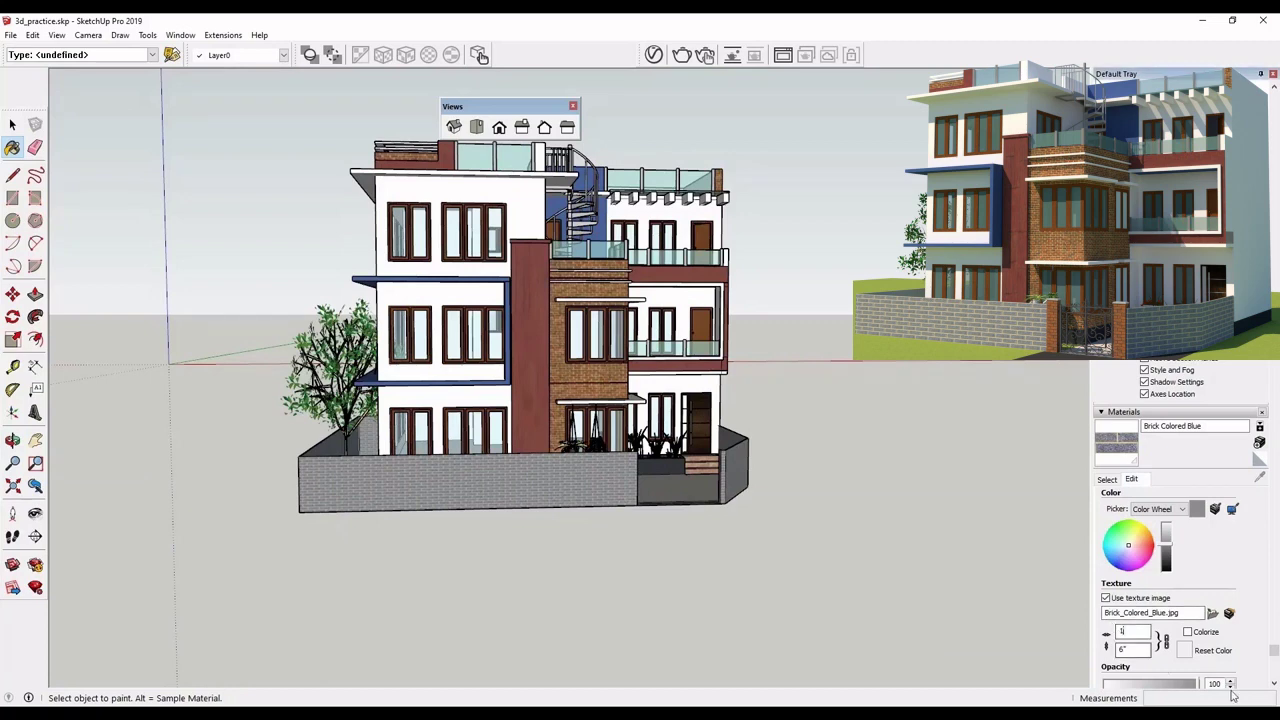
type("2")
key("Return")
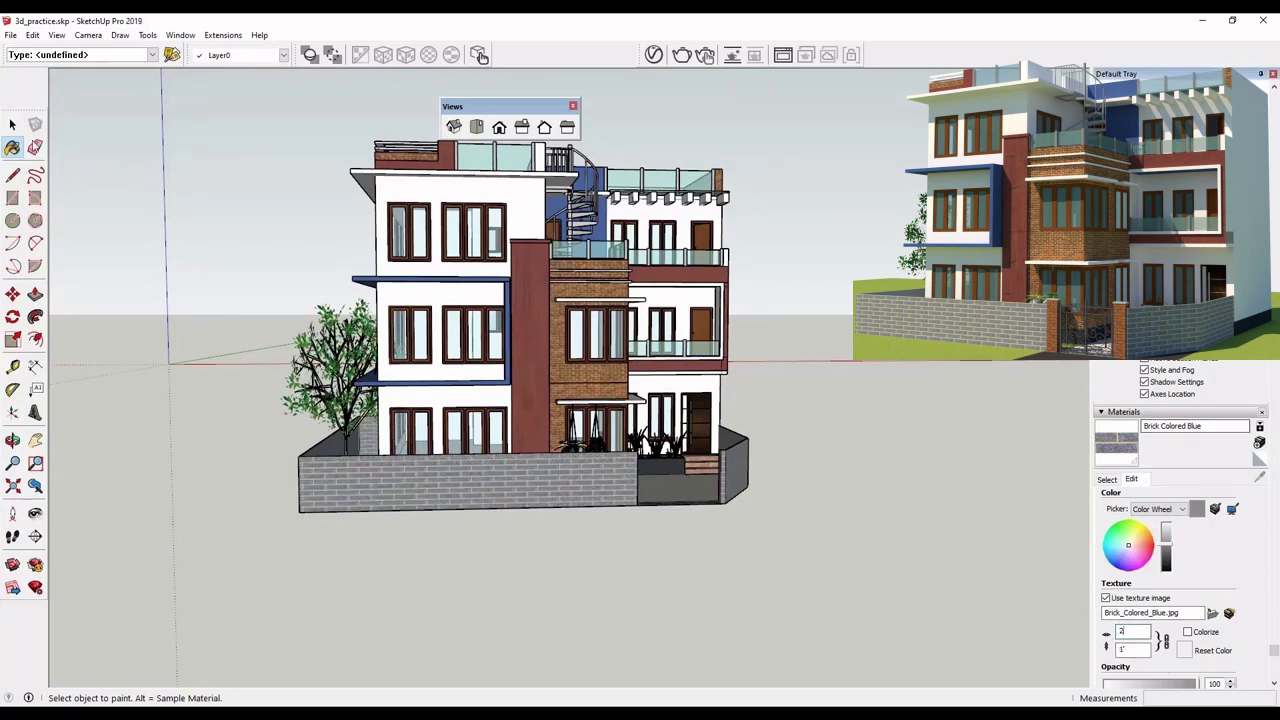
left_click(13, 124)
scroll(504, 612, "down", 2)
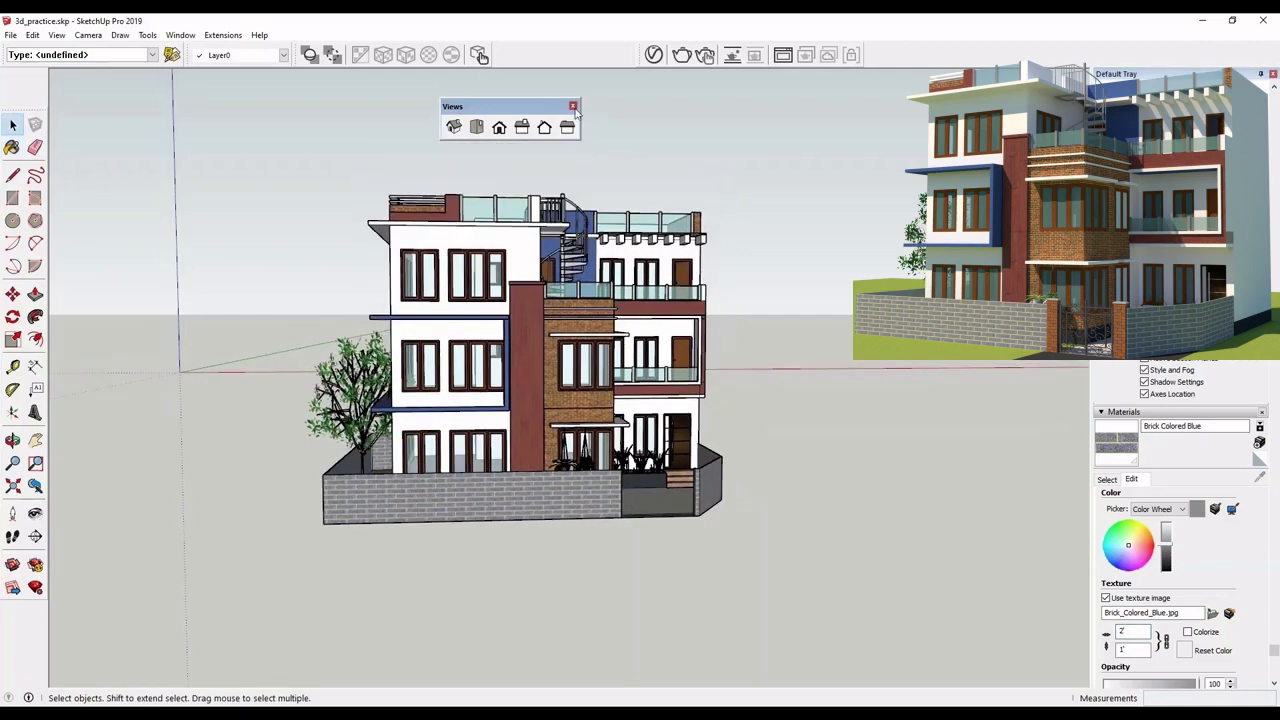
left_click(573, 106)
middle_click_drag(534, 557, 690, 500)
scroll(690, 500, "up", 2)
Search the 3D Warehouse for "gate" and load Wrought iron gates from the iron gate collection into the model
left_click(180, 35)
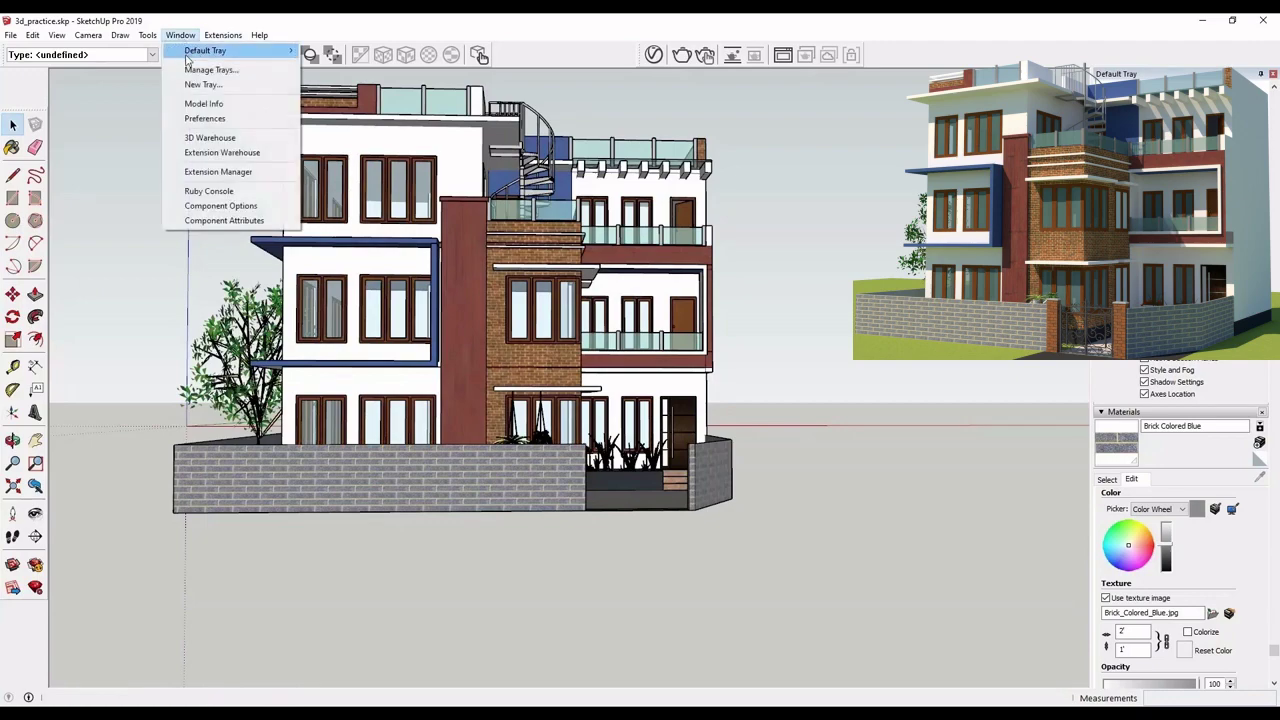
left_click(210, 138)
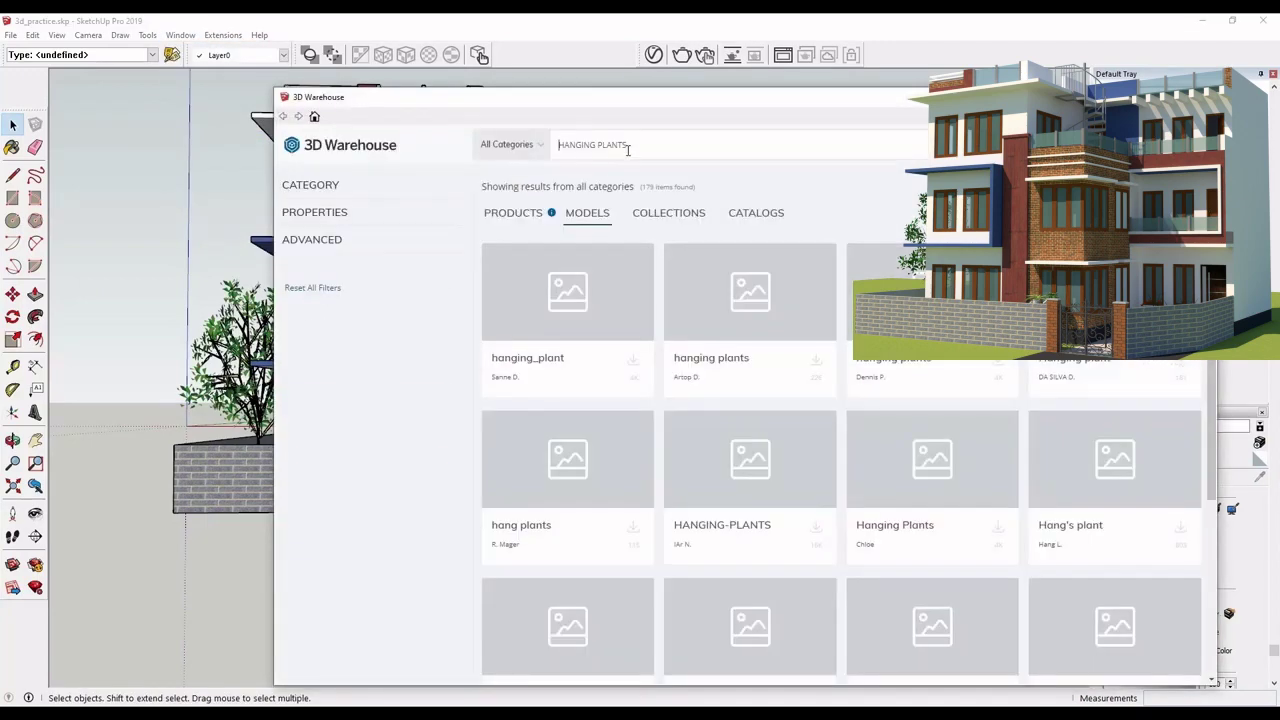
key("BackSpace")
type("gate")
key("Return")
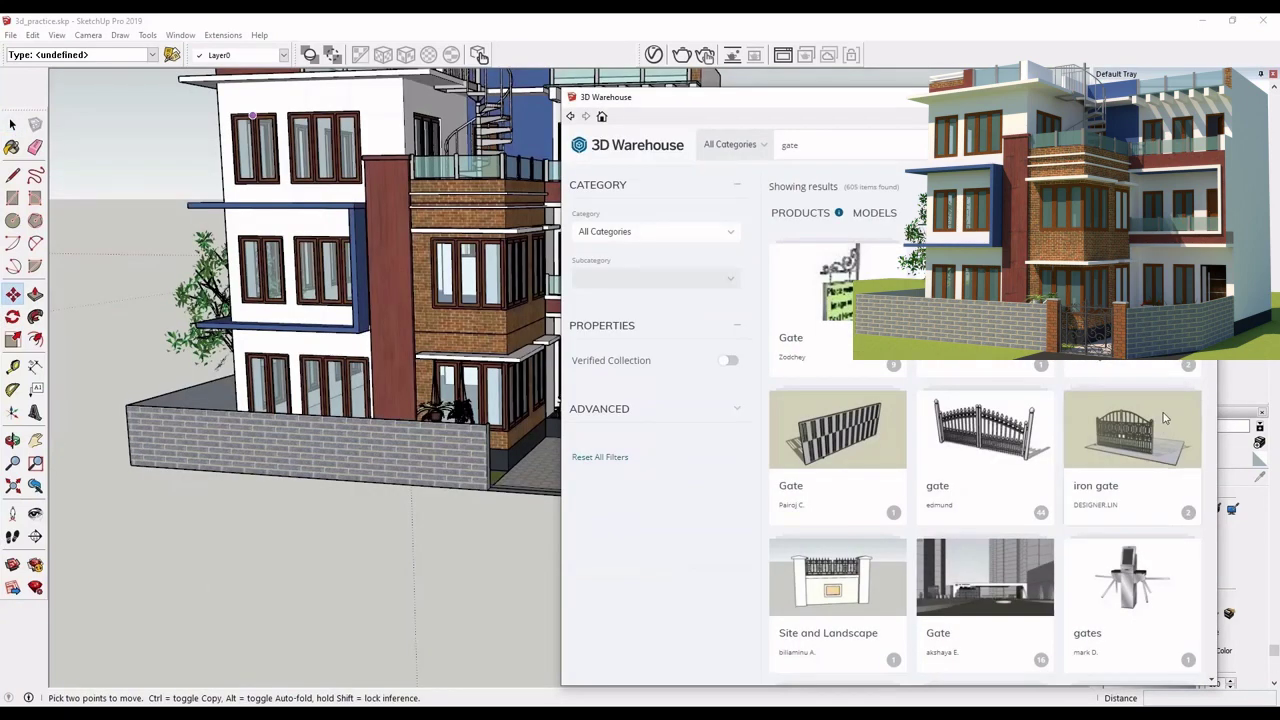
left_click(1163, 418)
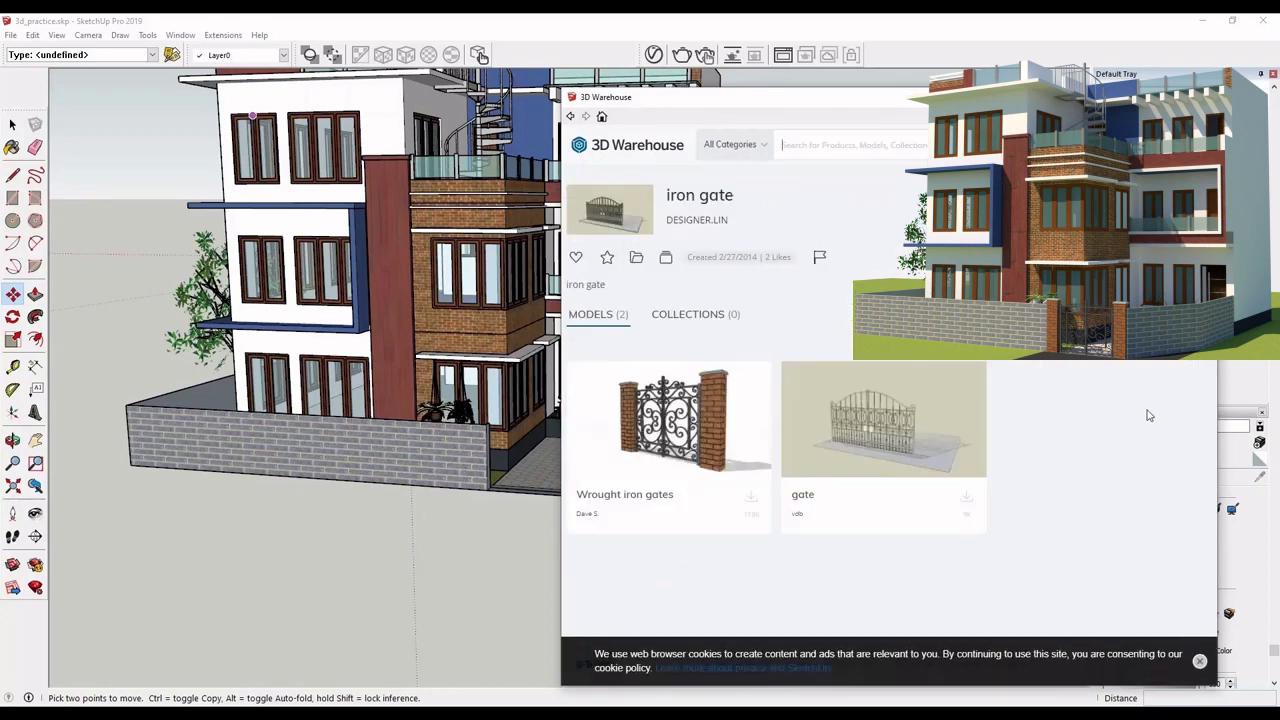
left_click(751, 500)
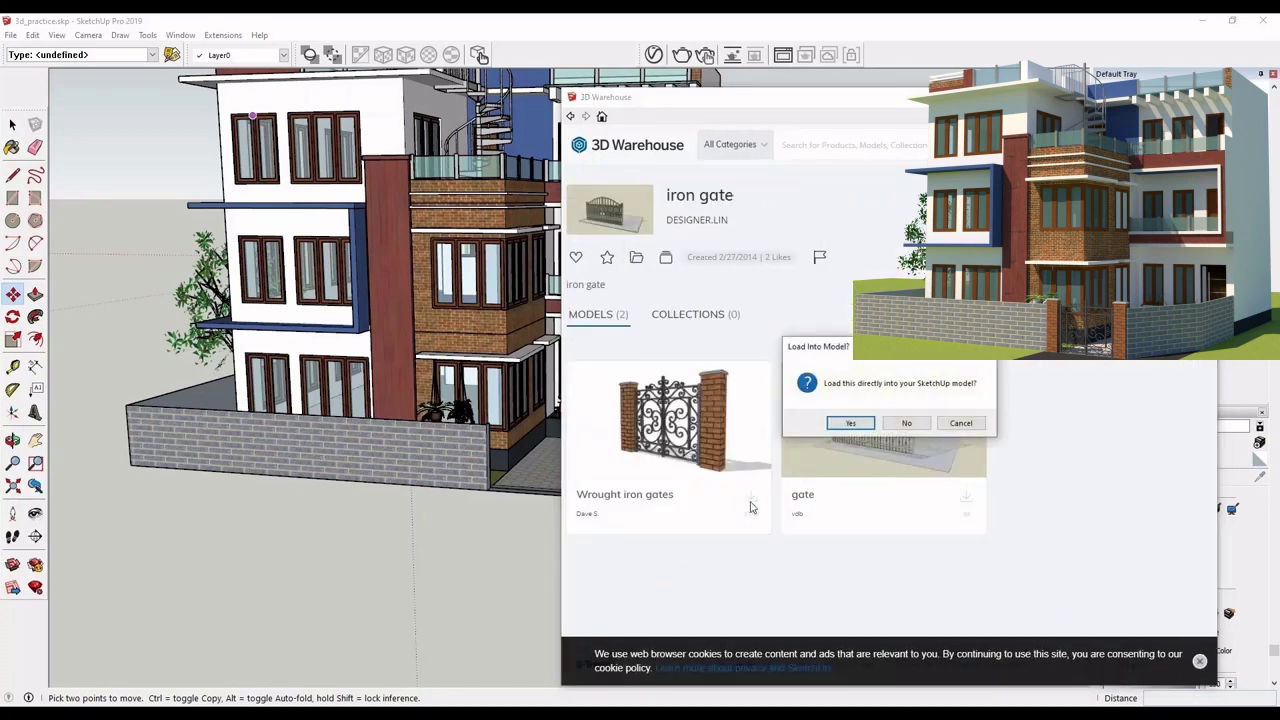
left_click(848, 424)
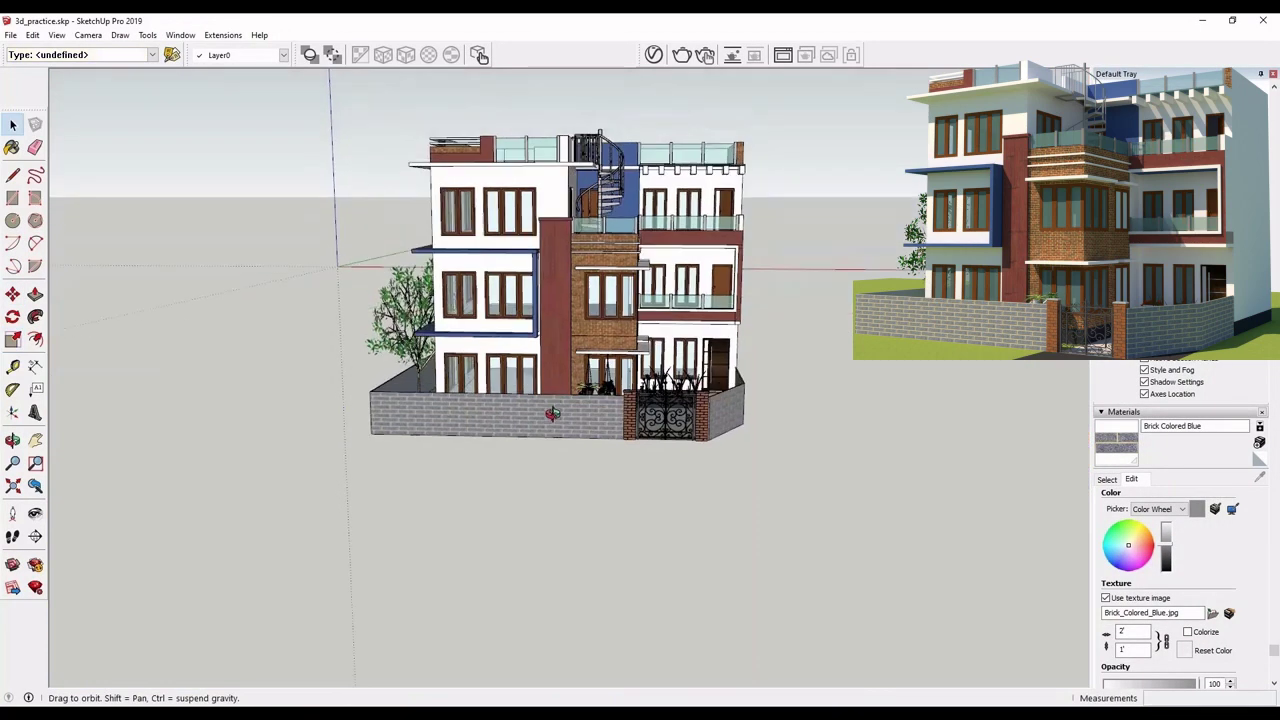
Draw a ground rectangle about 55' by 30' beside the house and a large one across the front of the plot
middle_click_drag(552, 413, 576, 450)
key("r")
left_click(574, 455)
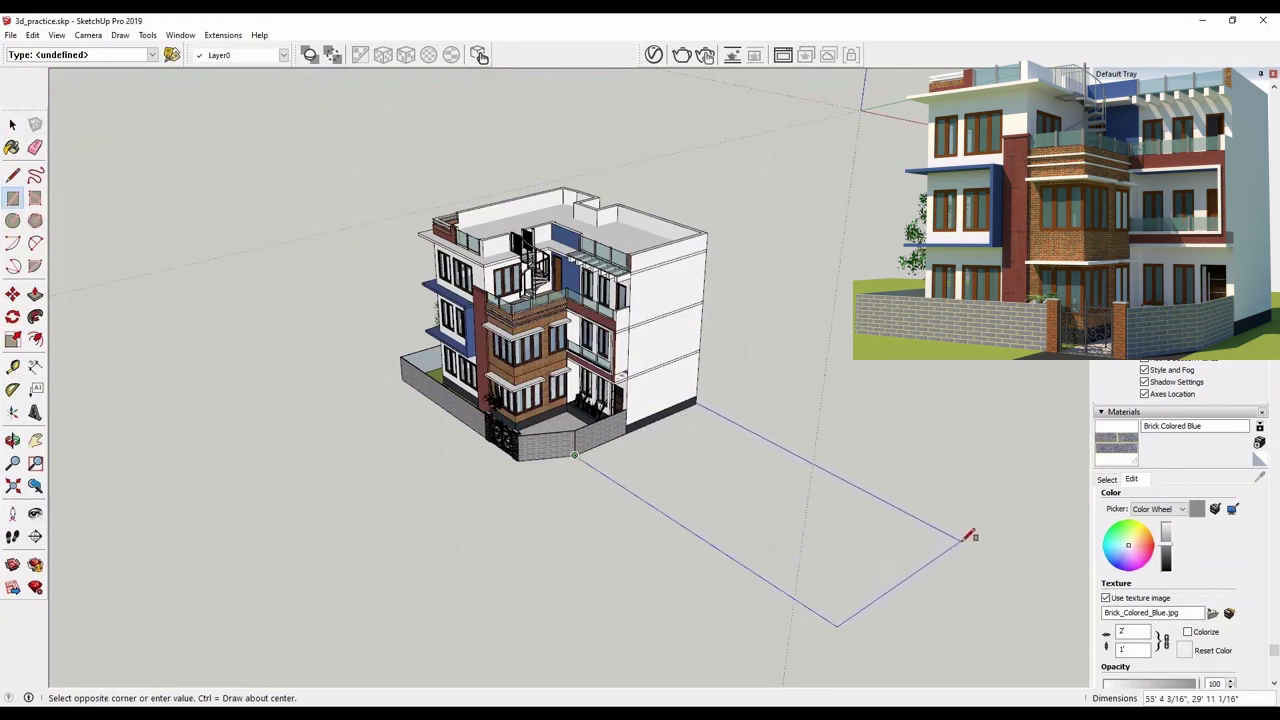
left_click(962, 540)
middle_click_drag(962, 540, 805, 332)
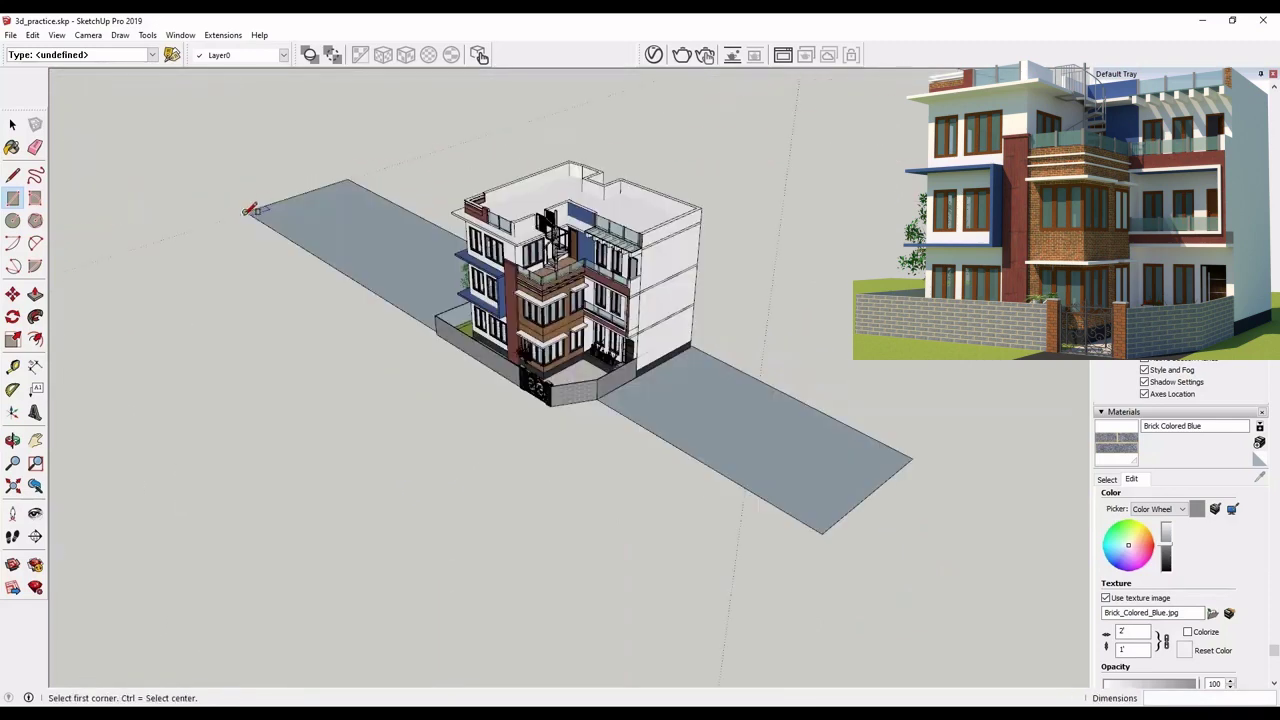
left_click(246, 212)
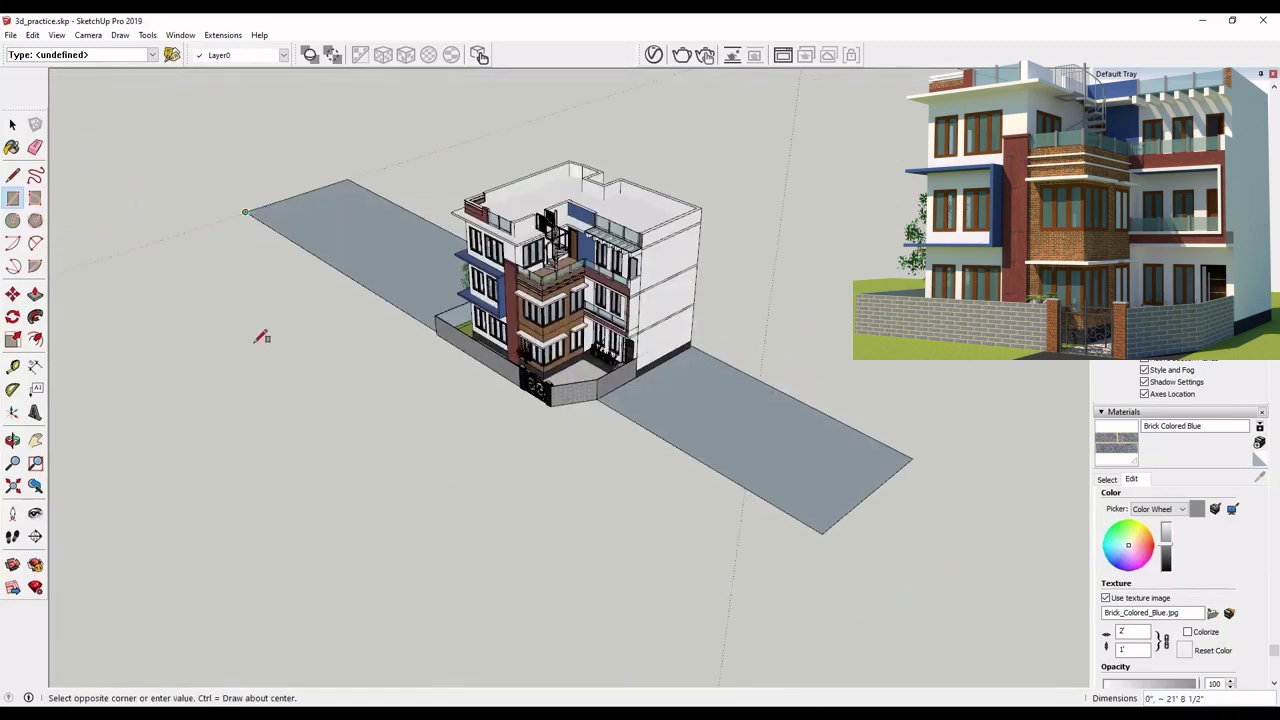
left_click(210, 541)
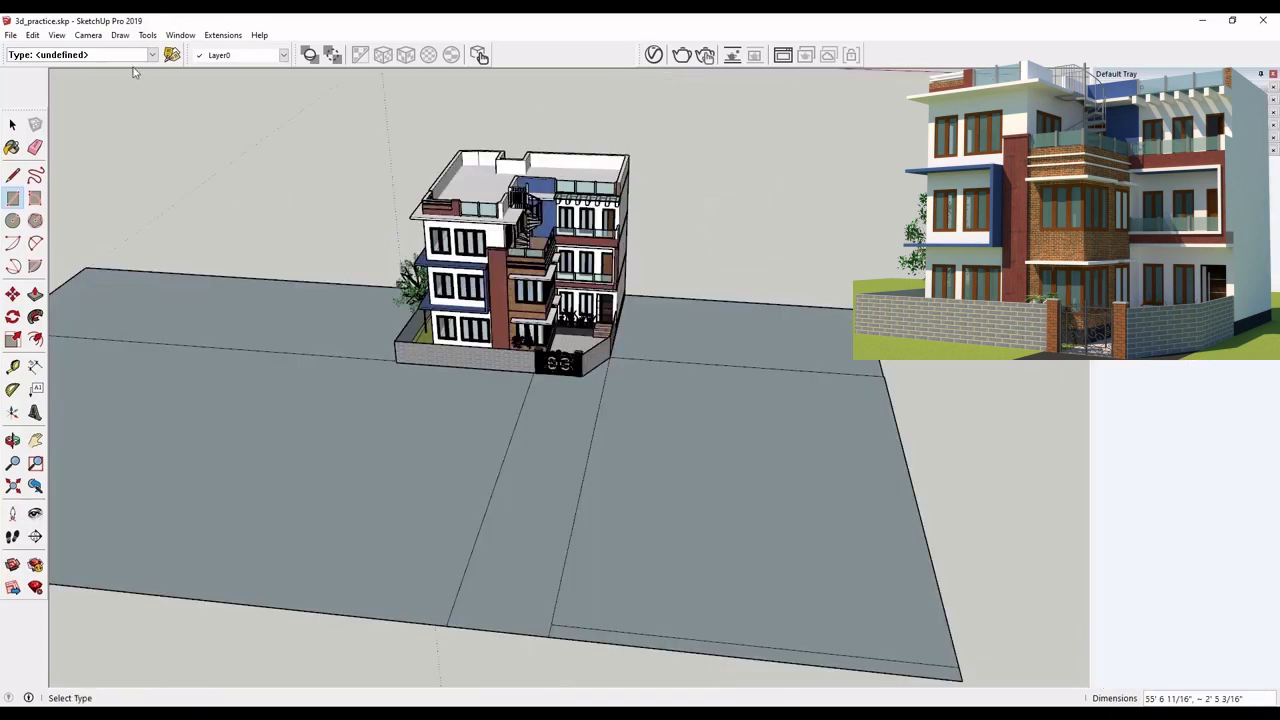
Paint the road strip running from the front gate across the ground with a near-black colour
left_click(147, 35)
left_click(185, 77)
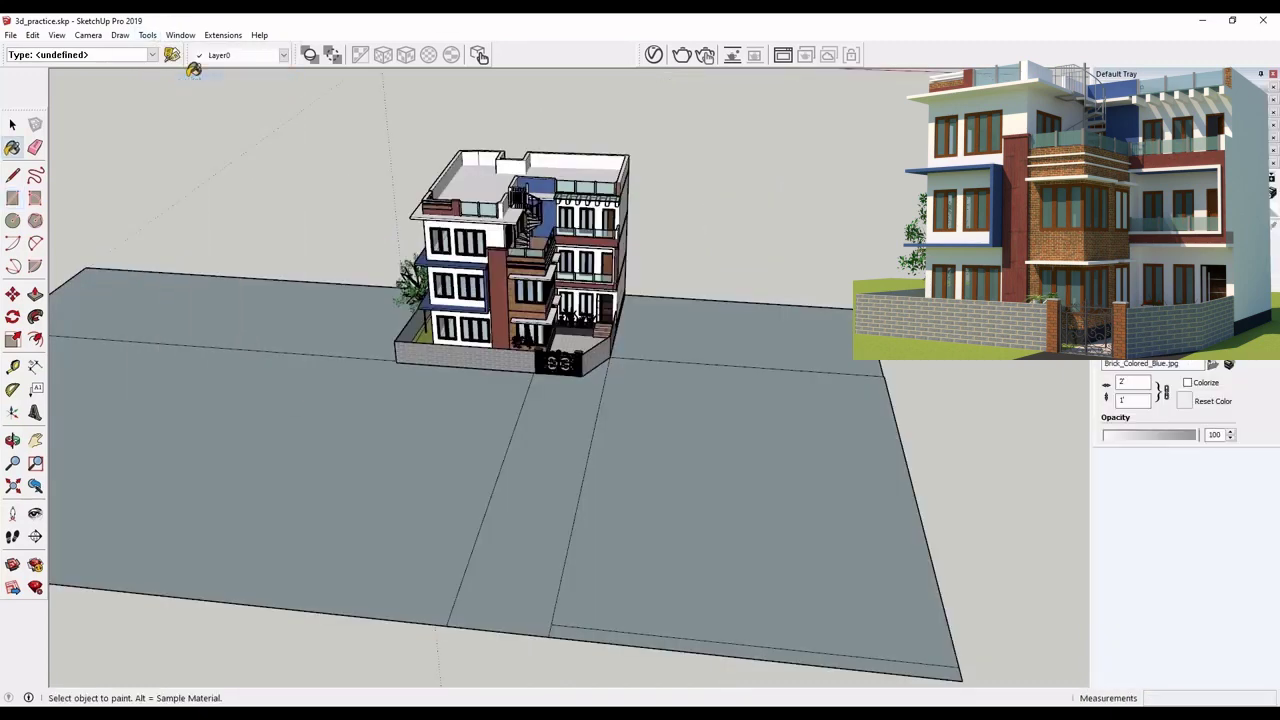
left_click(1112, 226)
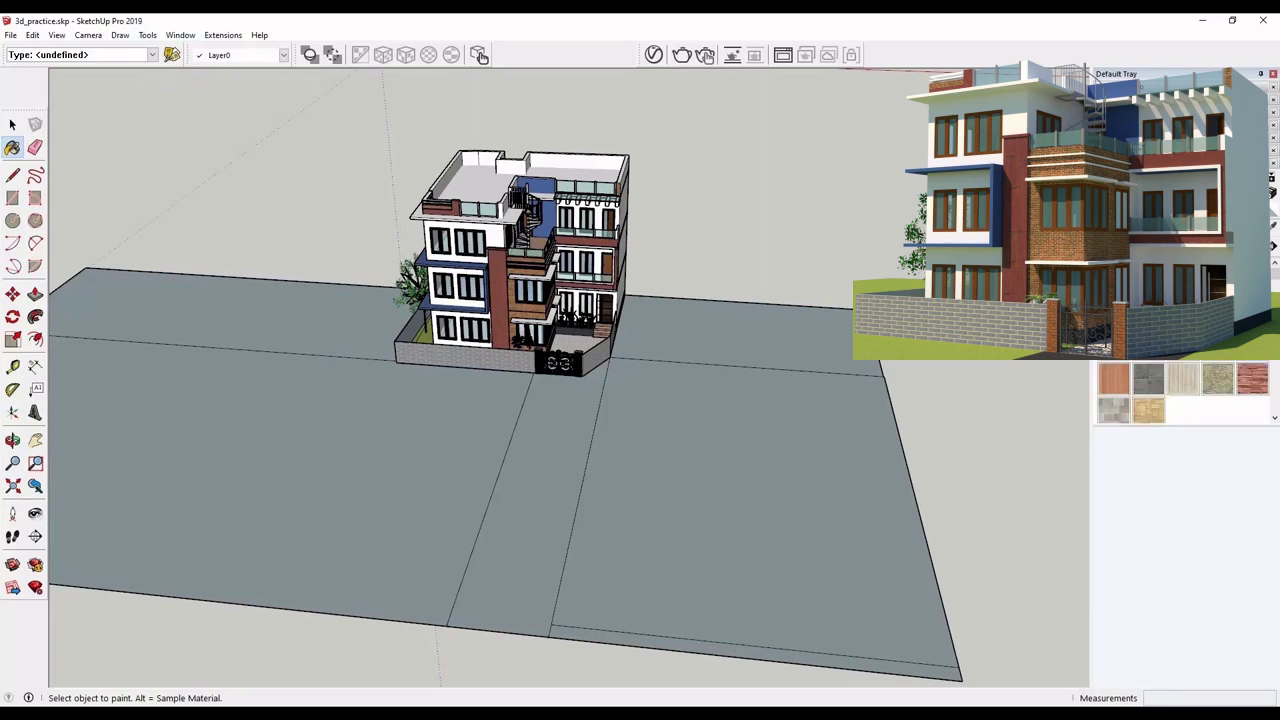
left_click(1240, 245)
left_click(1190, 295)
scroll(1135, 348, "down", 10)
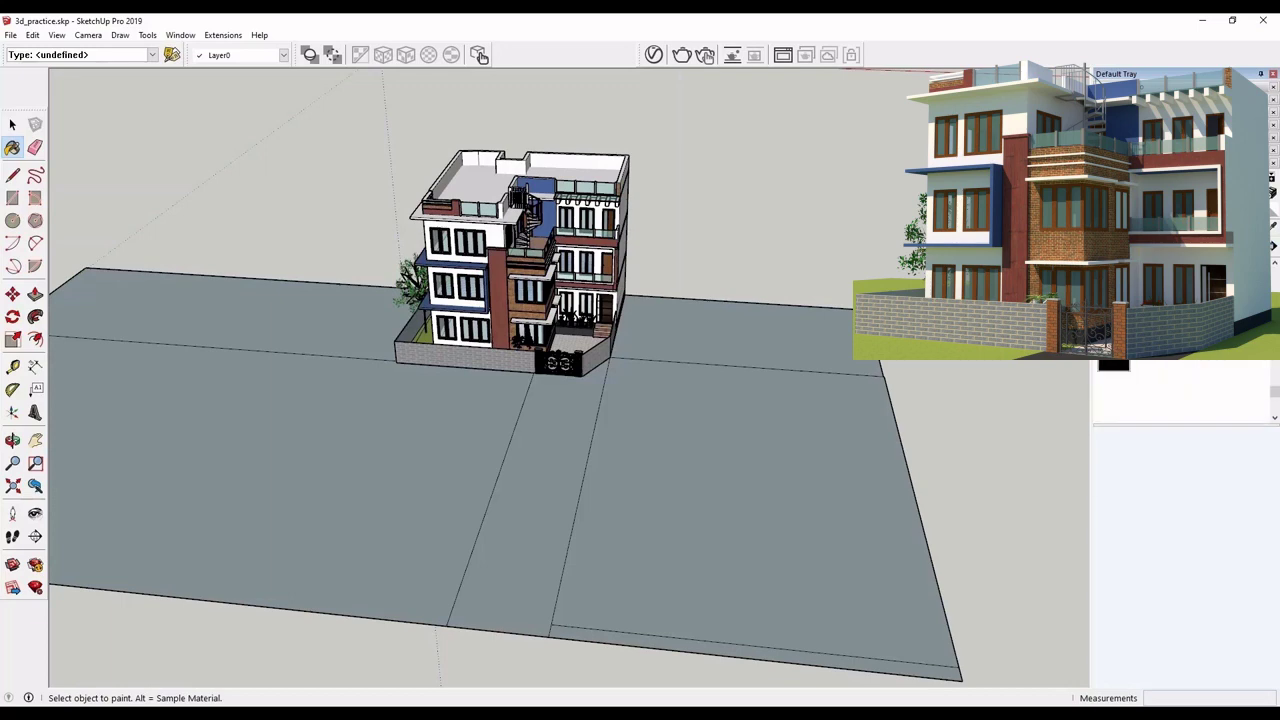
left_click(545, 488)
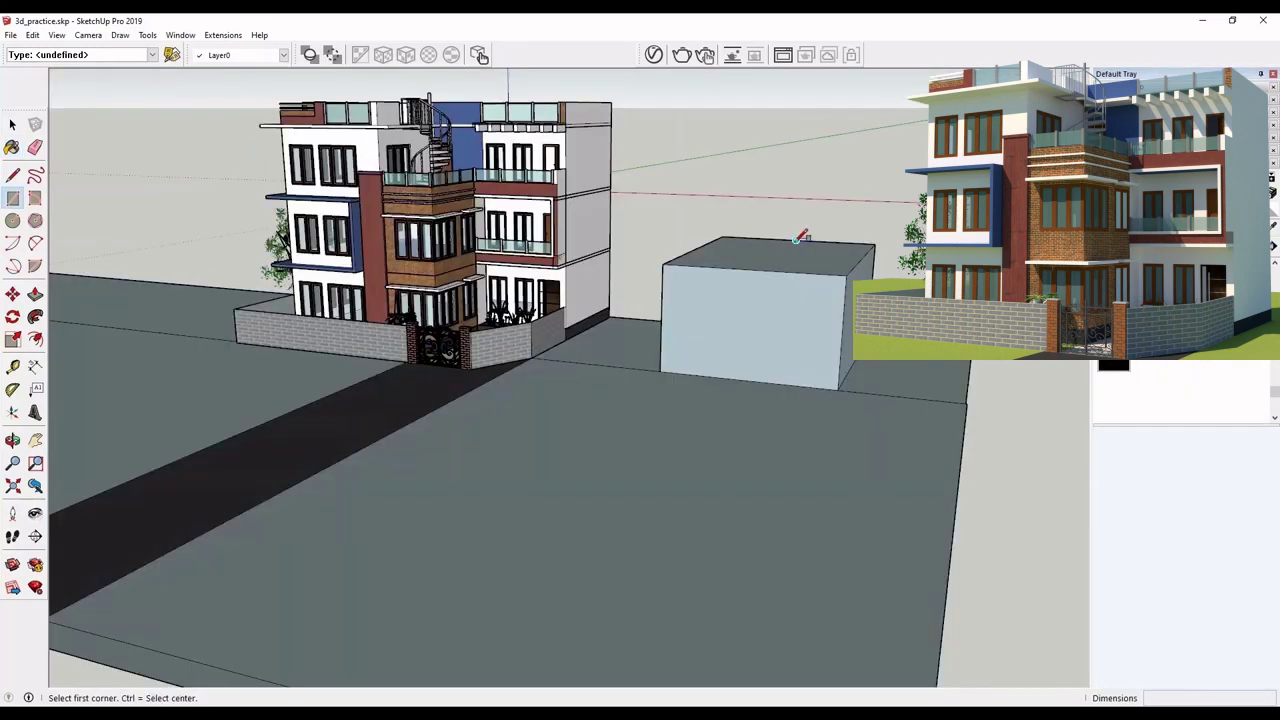
Draw a rectangle on one side of the neighbouring block's roof and extrude it upward as a smaller upper storey
left_click(796, 240)
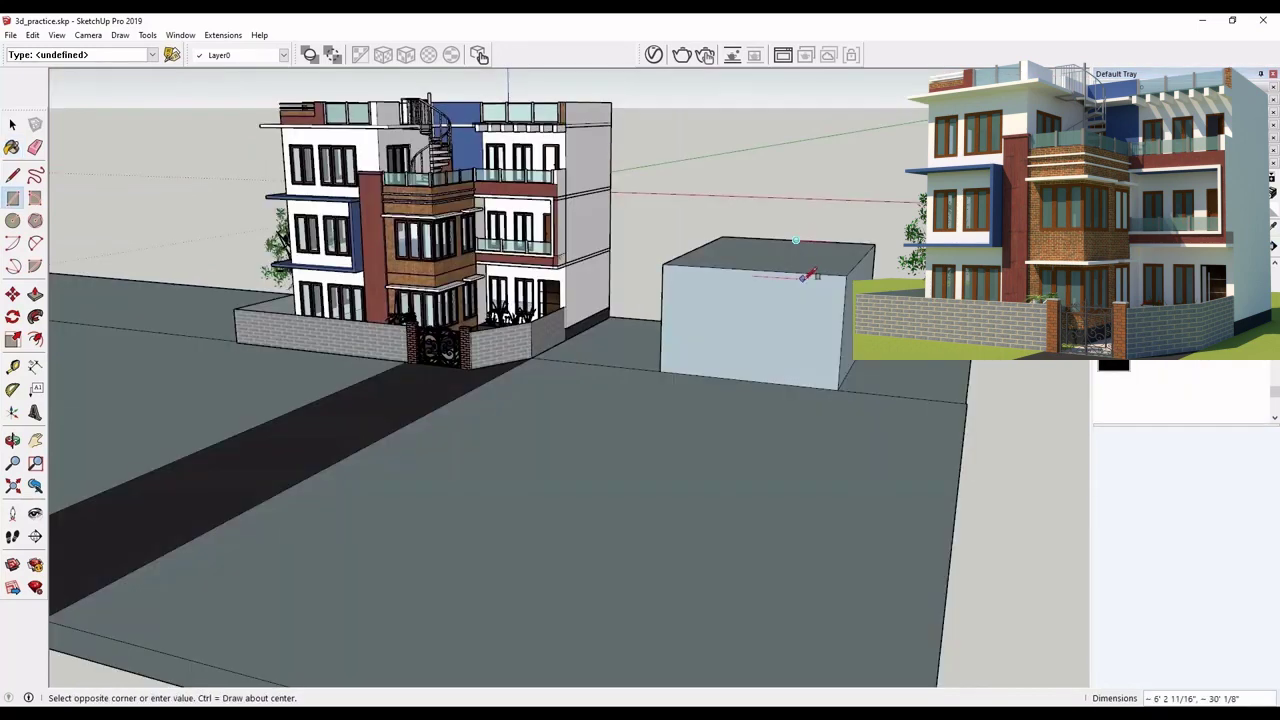
left_click(853, 267)
left_click(35, 294)
scroll(749, 389, "down", 2)
left_click(780, 263)
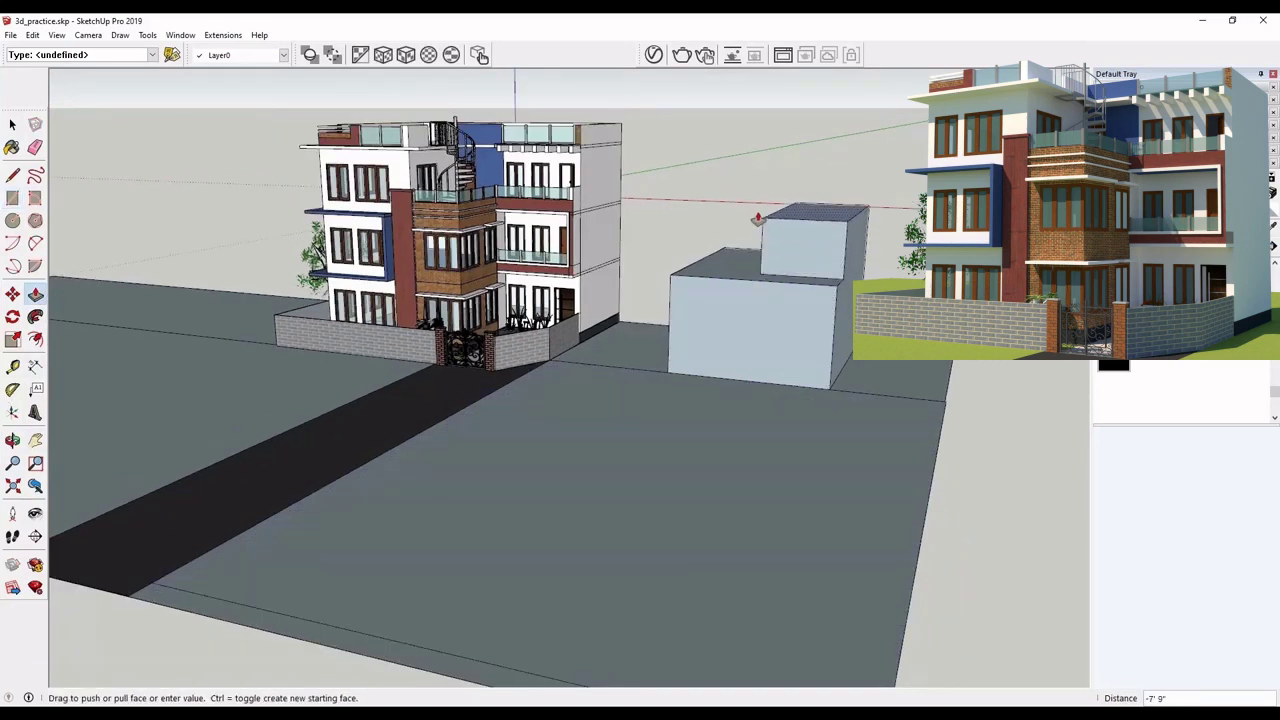
left_click(754, 210)
Paint the ground areas on both sides of the road and beside the house with the Grass Light Green landscaping material
middle_click_drag(754, 210, 780, 349)
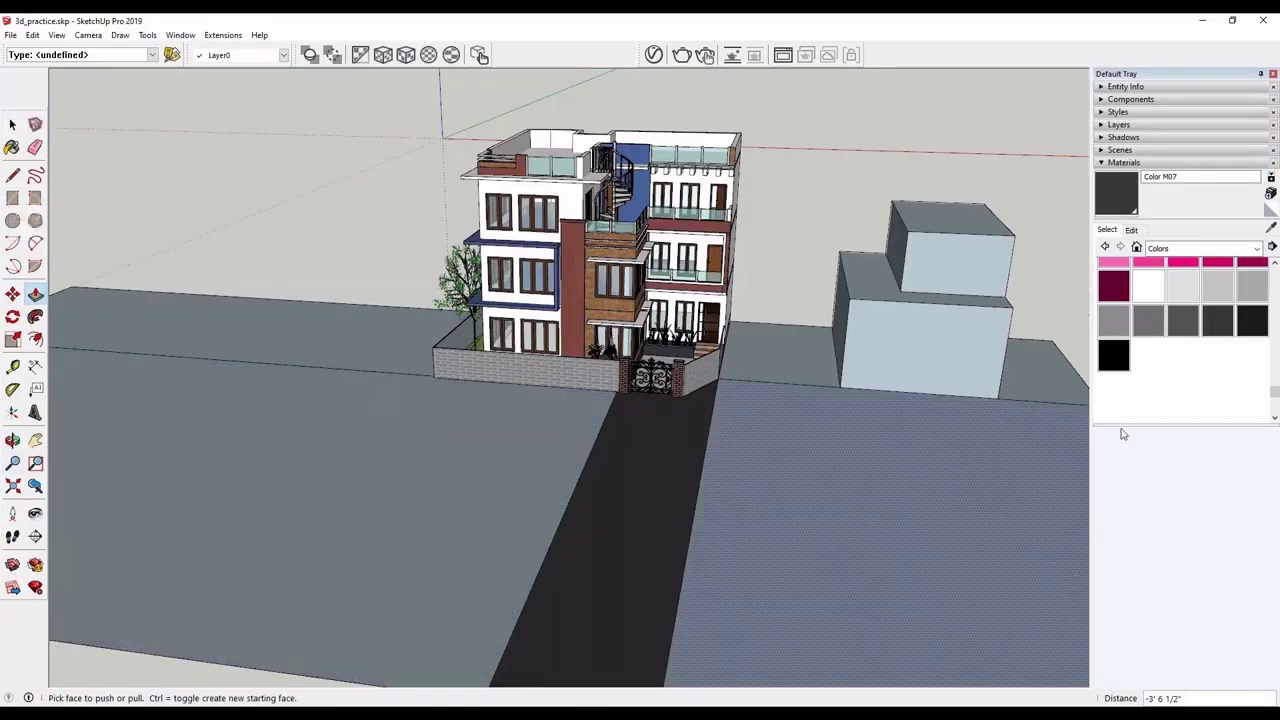
left_click(1189, 250)
left_click(1180, 328)
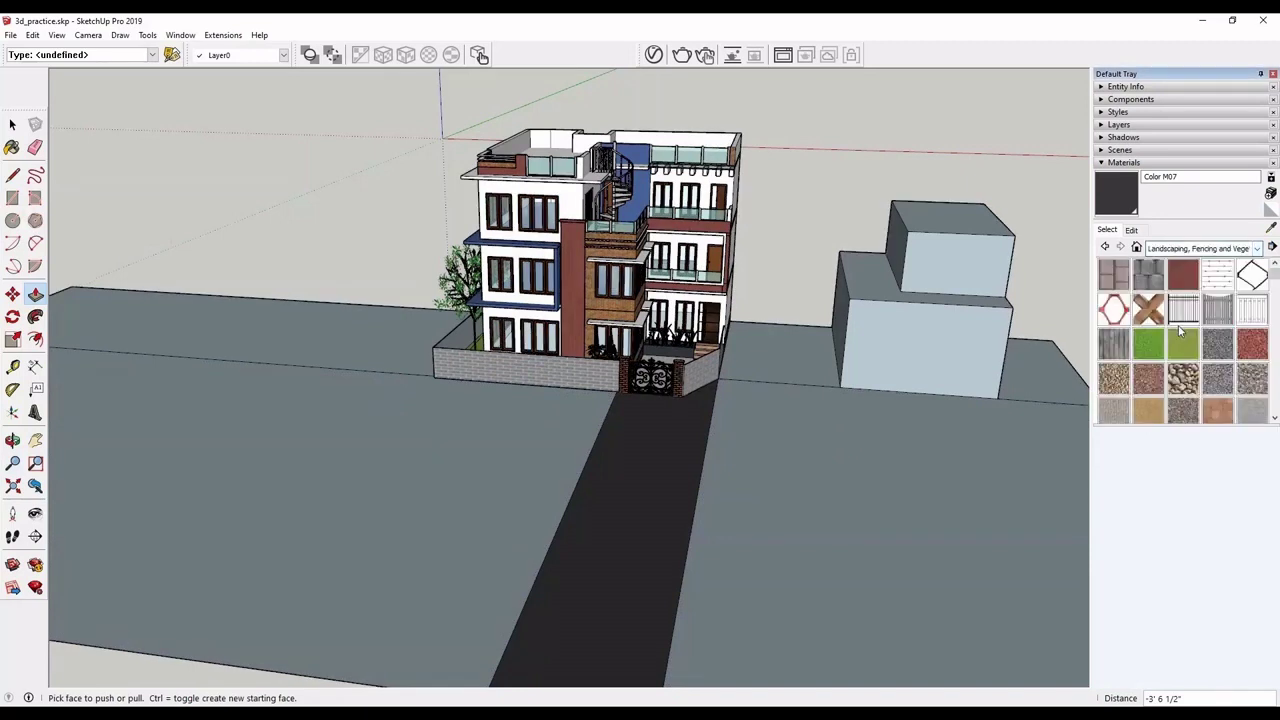
left_click(1182, 344)
left_click(840, 450)
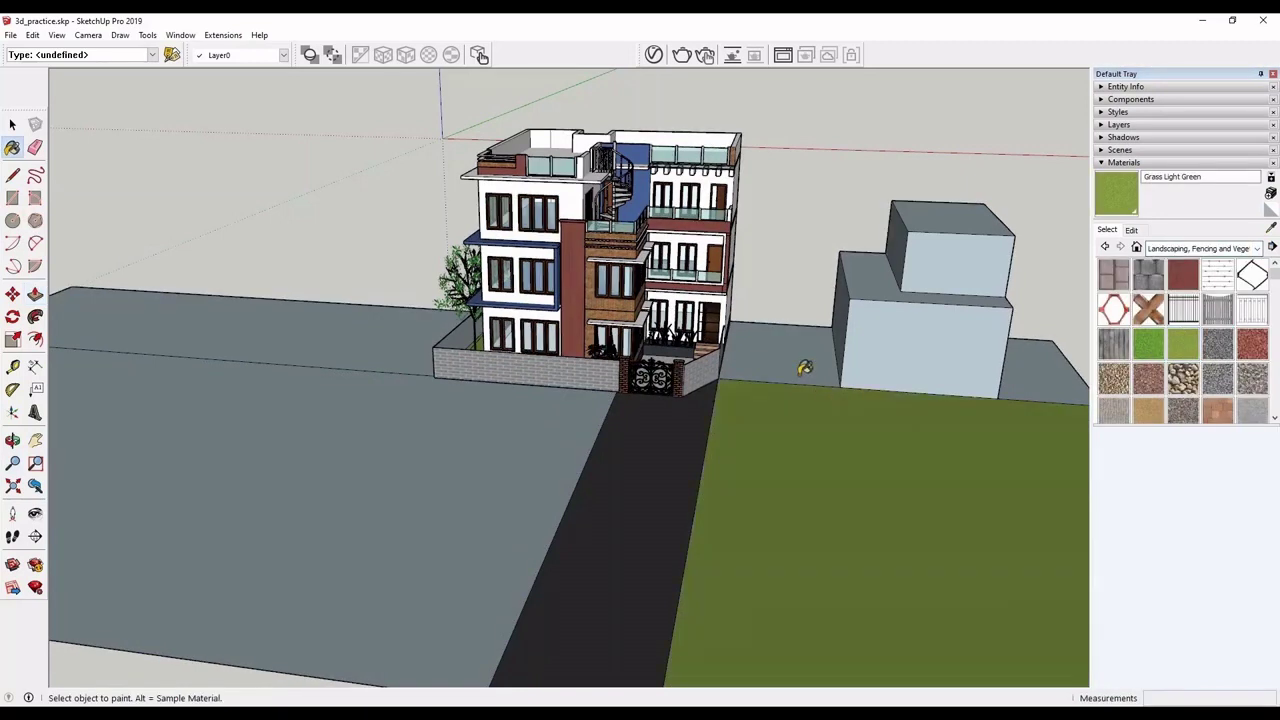
left_click(786, 366)
left_click(1008, 393)
left_click(315, 373)
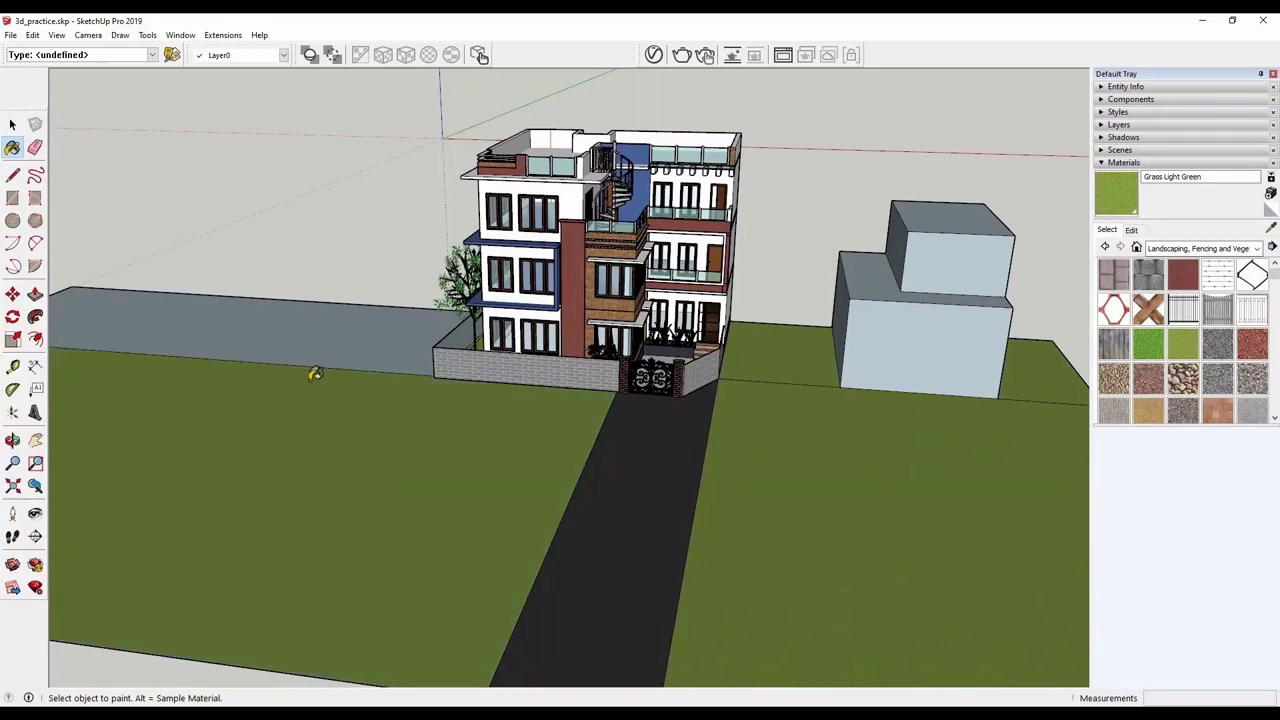
left_click(328, 350)
middle_click_drag(553, 572, 706, 534)
middle_click_drag(671, 597, 673, 601)
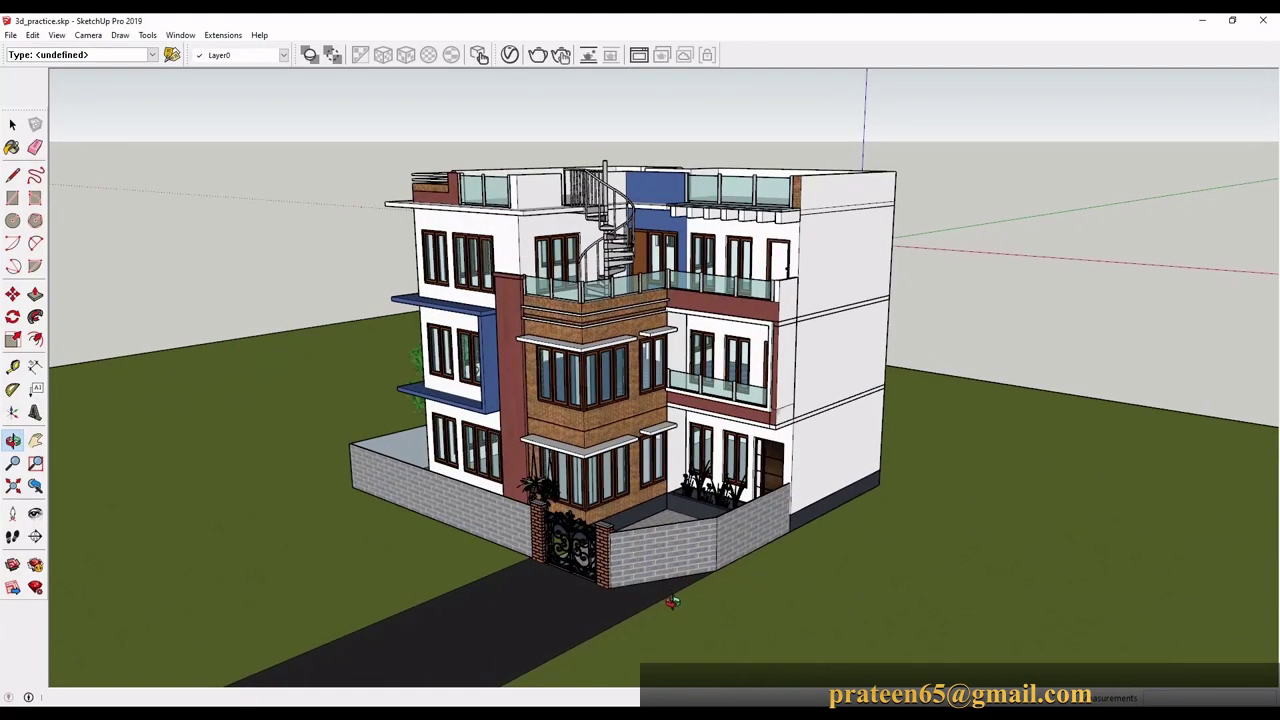